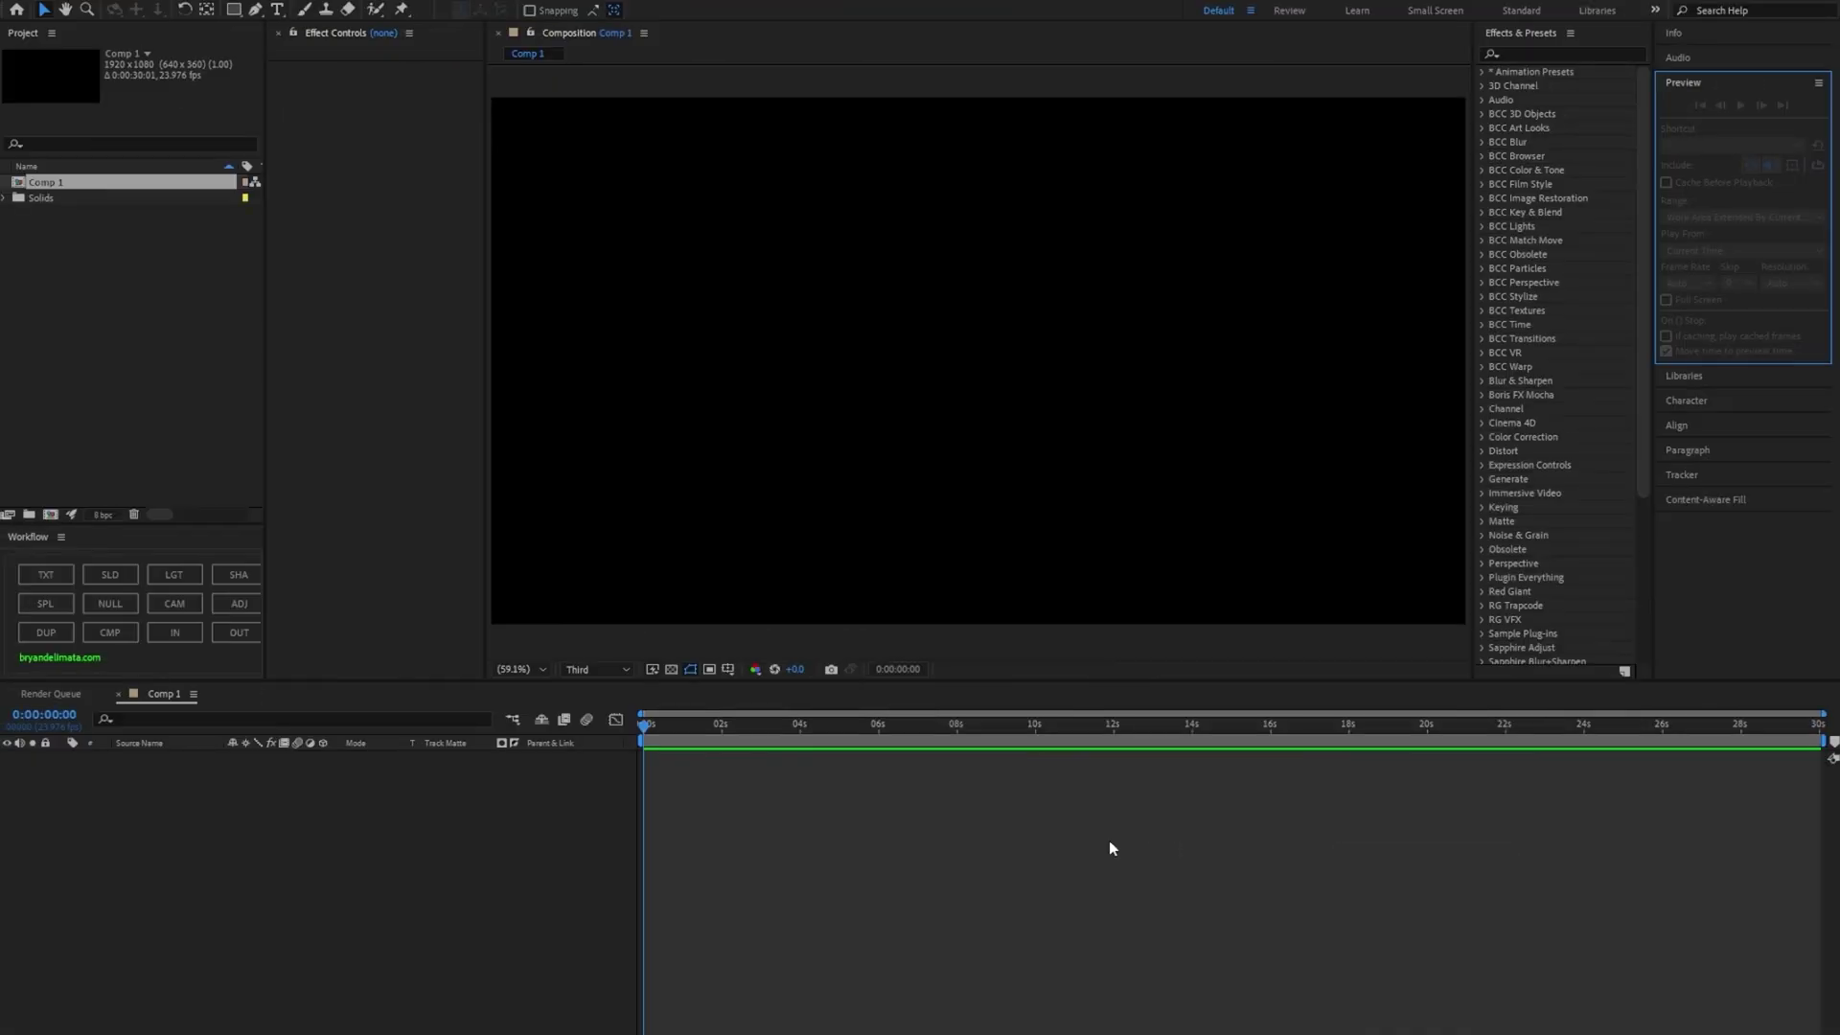
Create a new text layer reading 'TUTORIAL' in Comp 1.
left_click(534, 850)
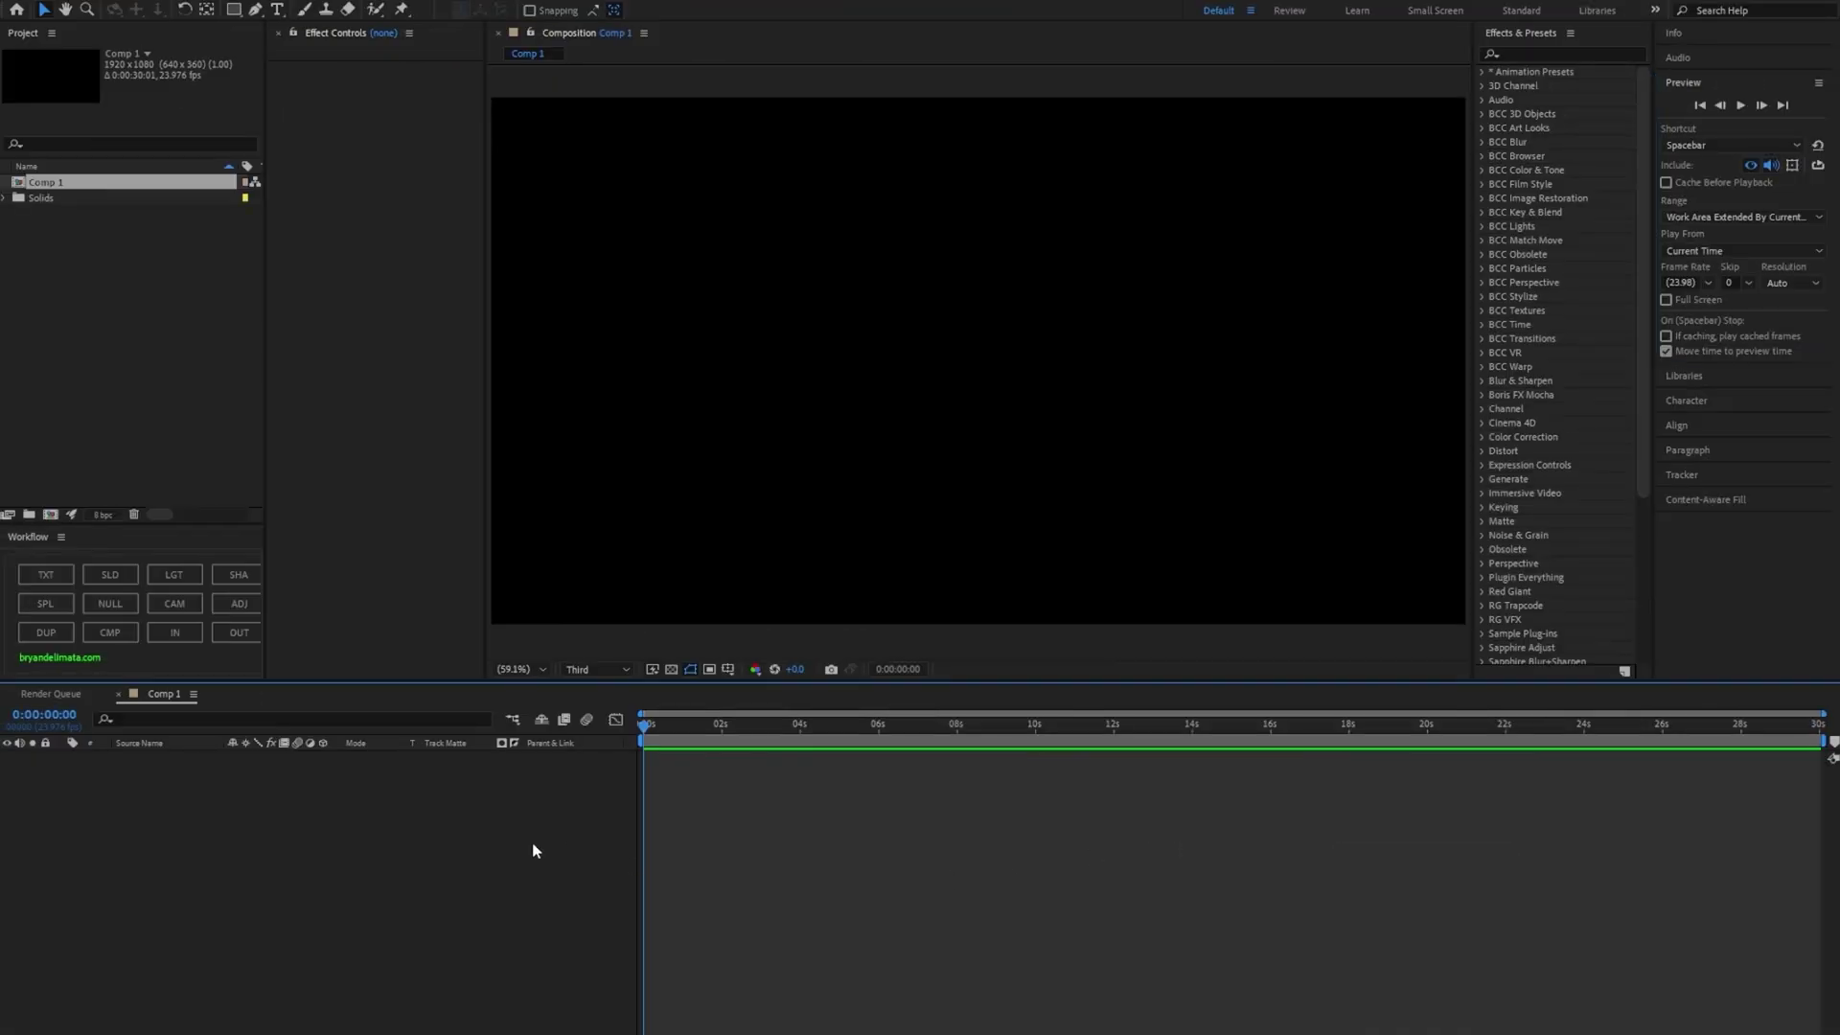
left_click(62, 577)
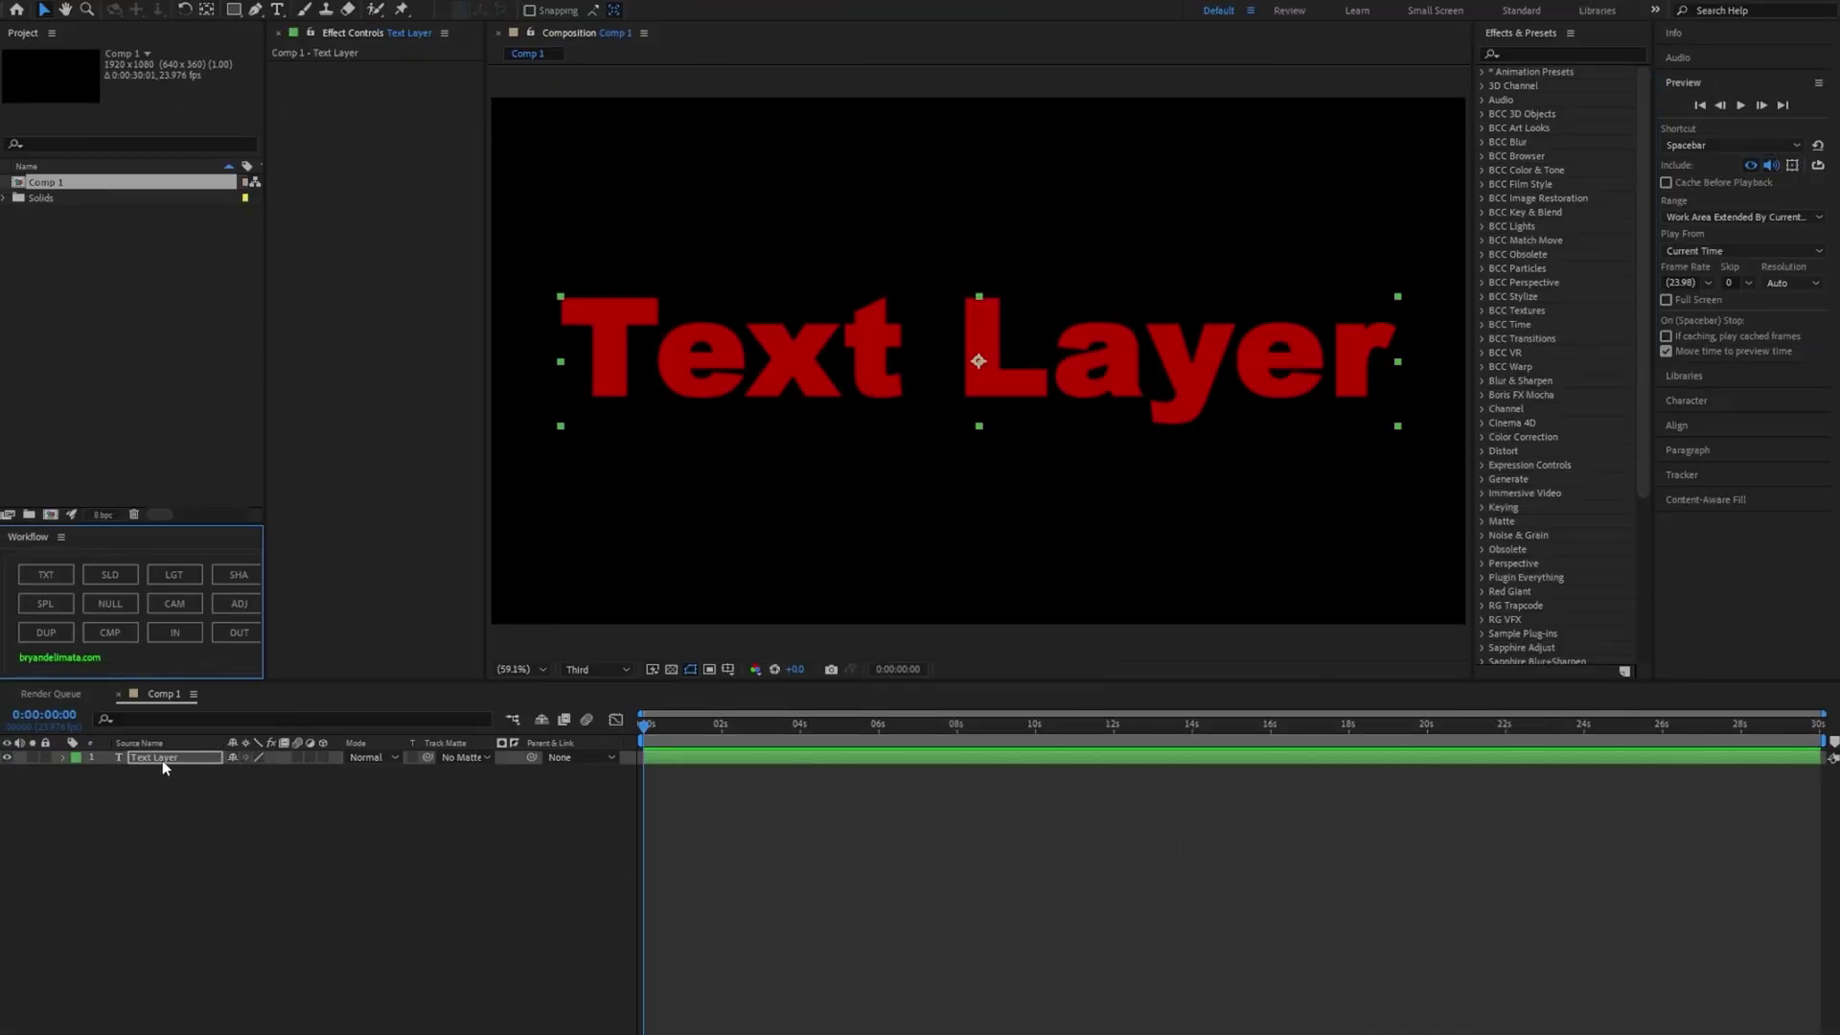
double_click(163, 761)
type("TUTORIAL")
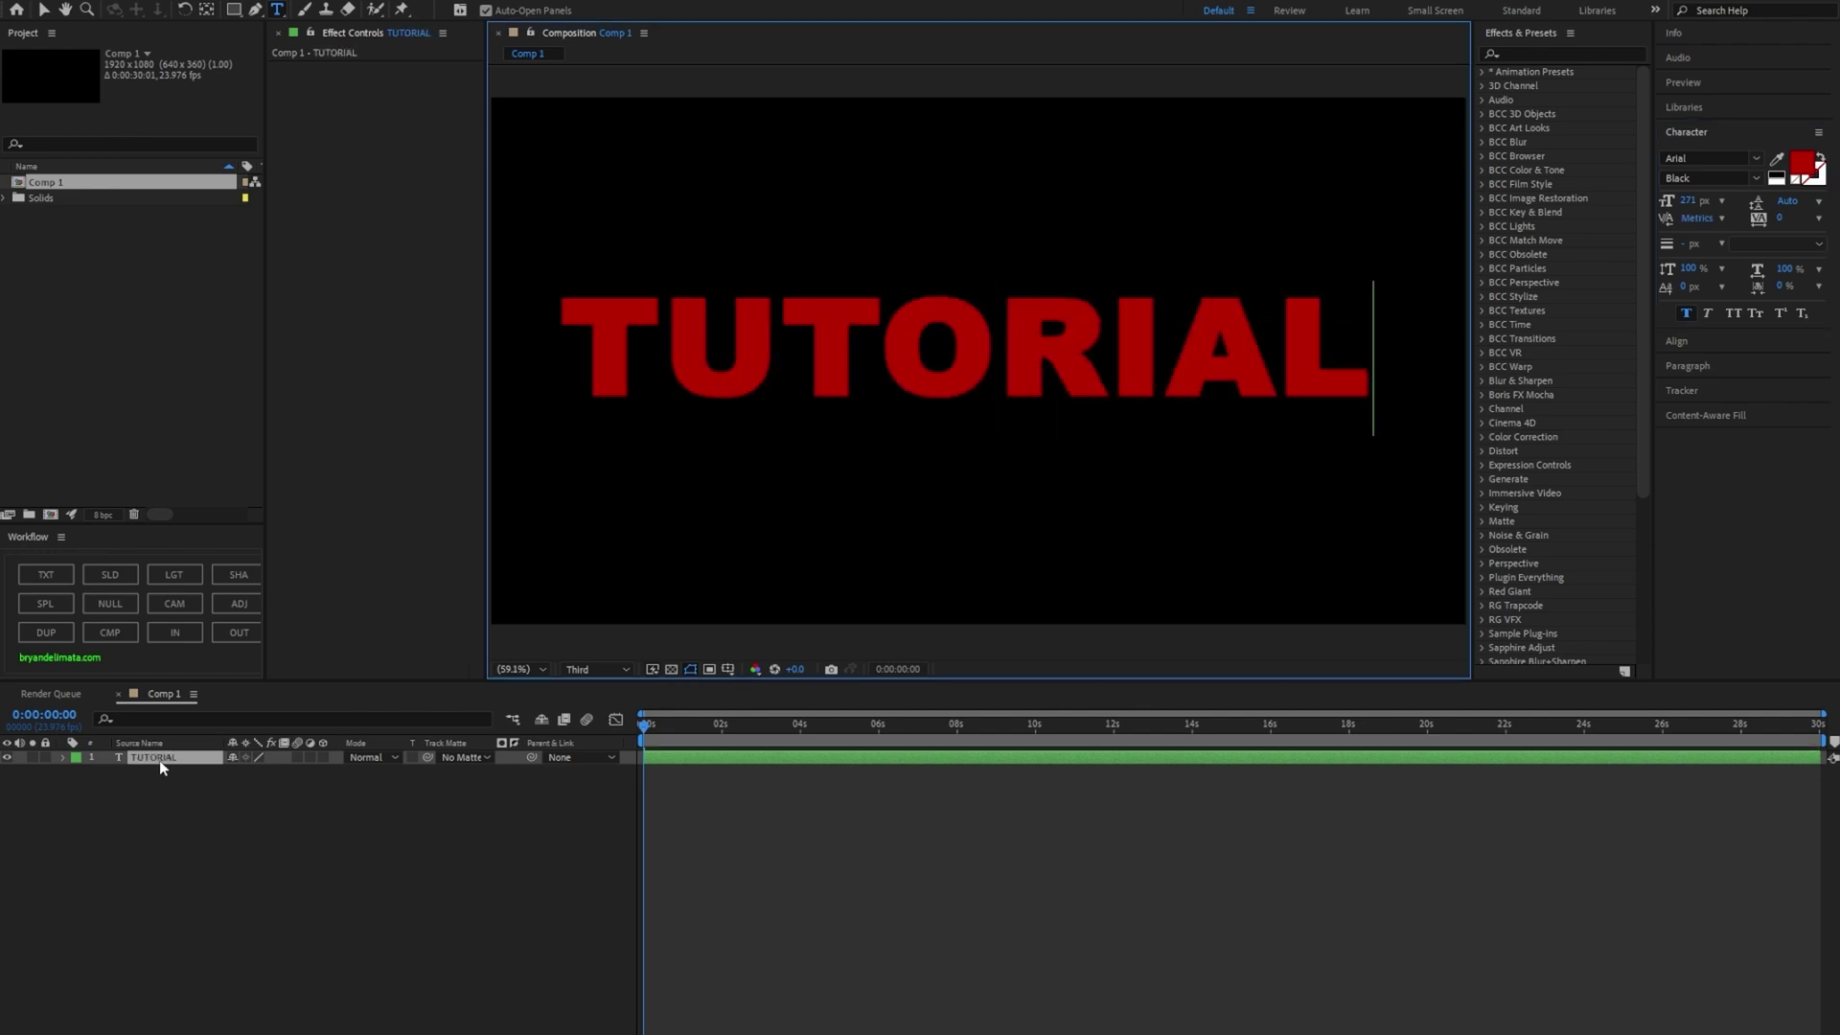
Centre the TUTORIAL text horizontally and duplicate it as TUTORIAL 2.
left_click(1686, 341)
left_click(1704, 201)
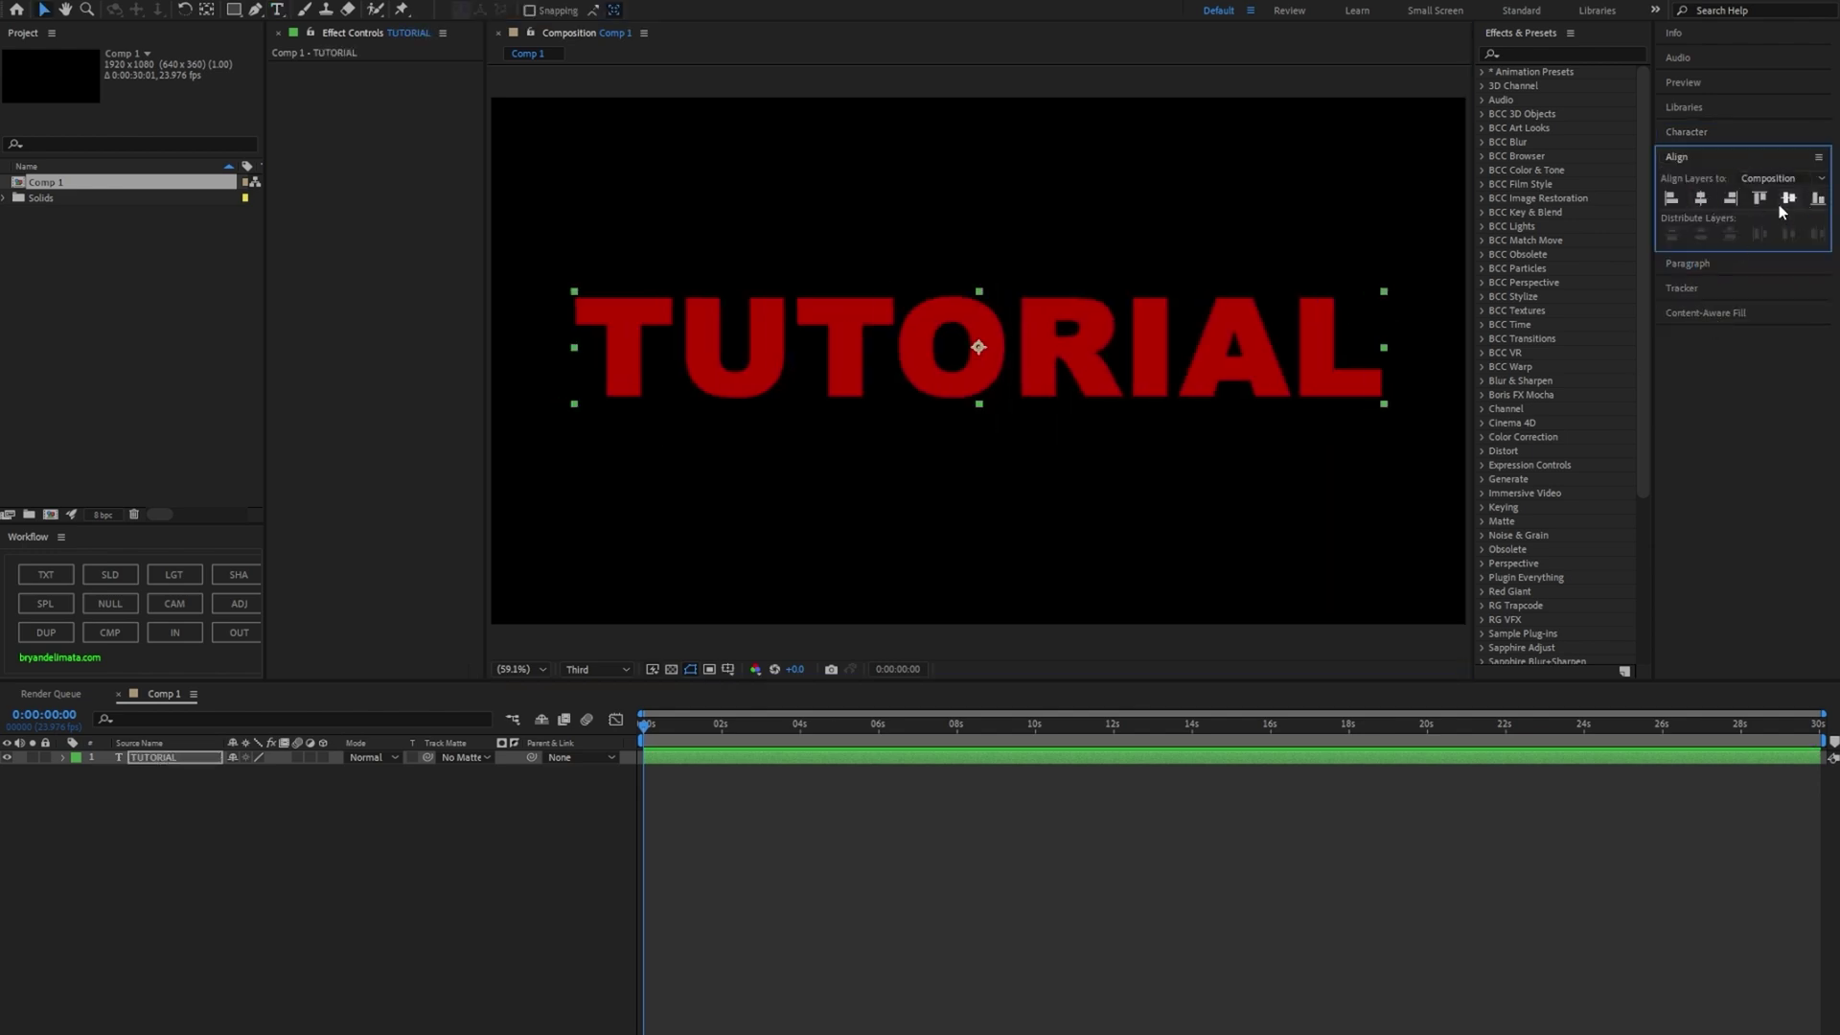
left_click(1686, 132)
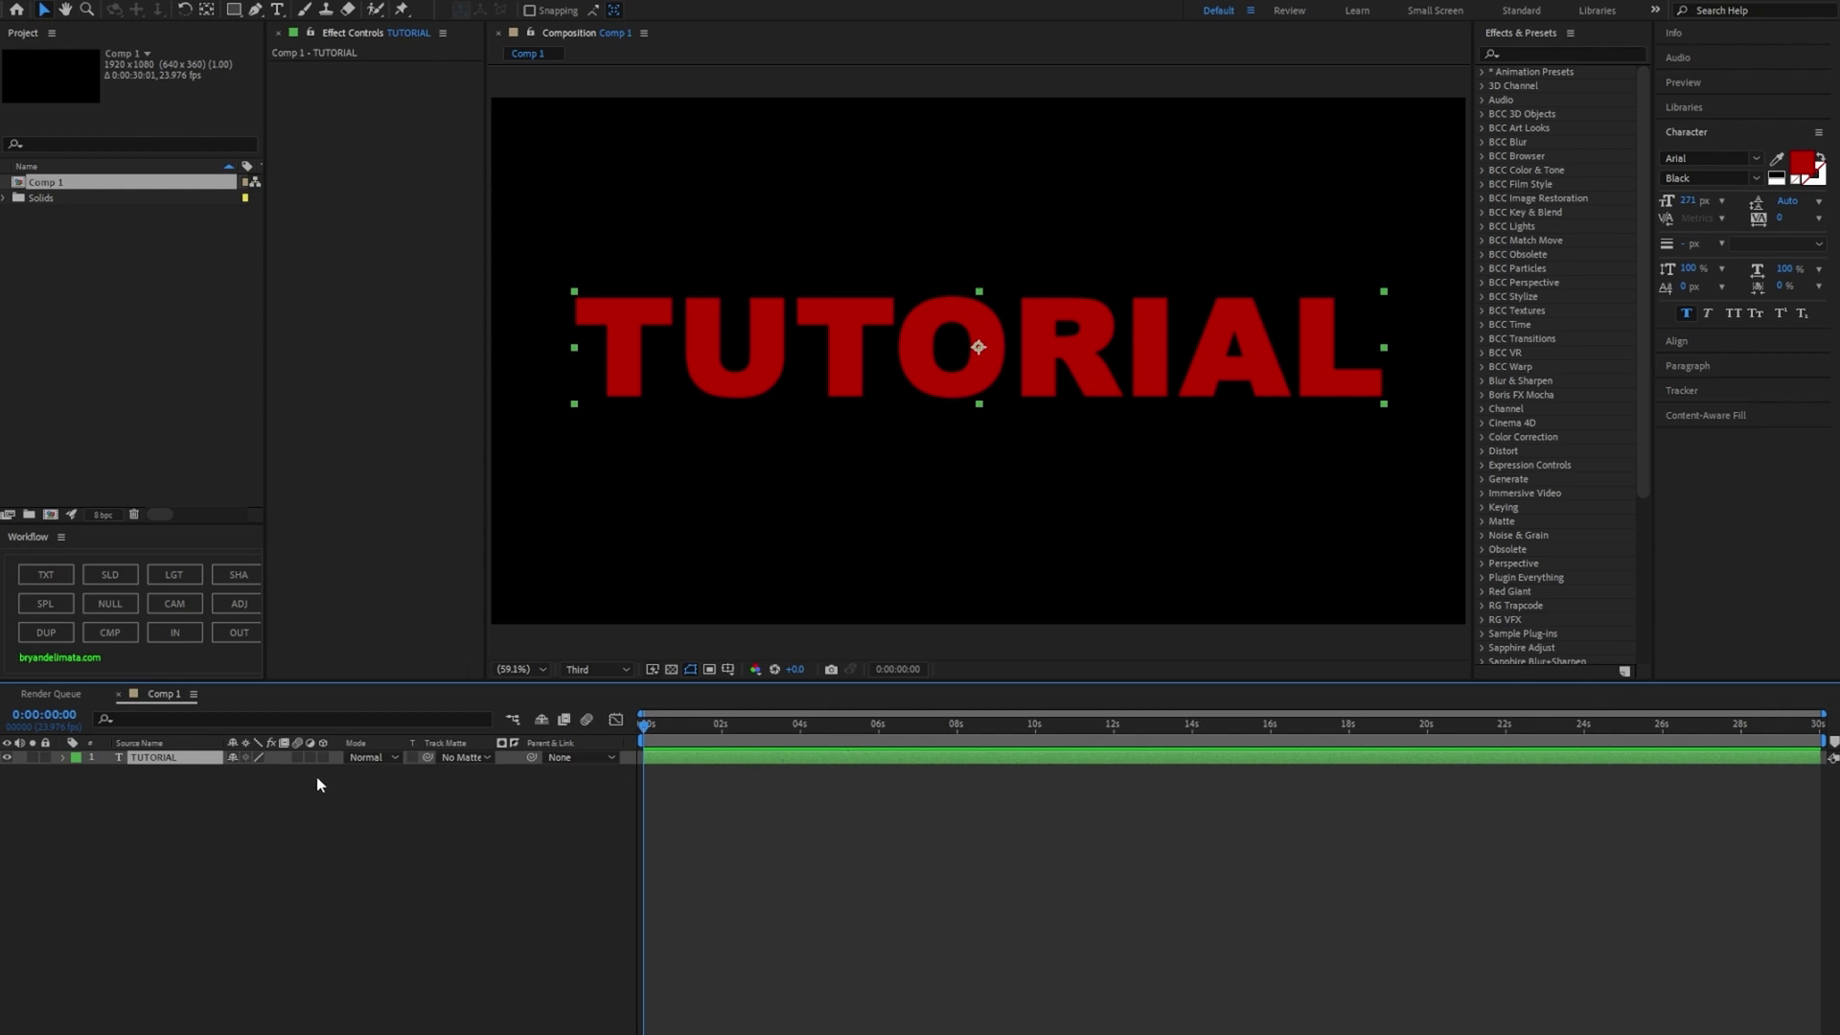
key("ctrl+d")
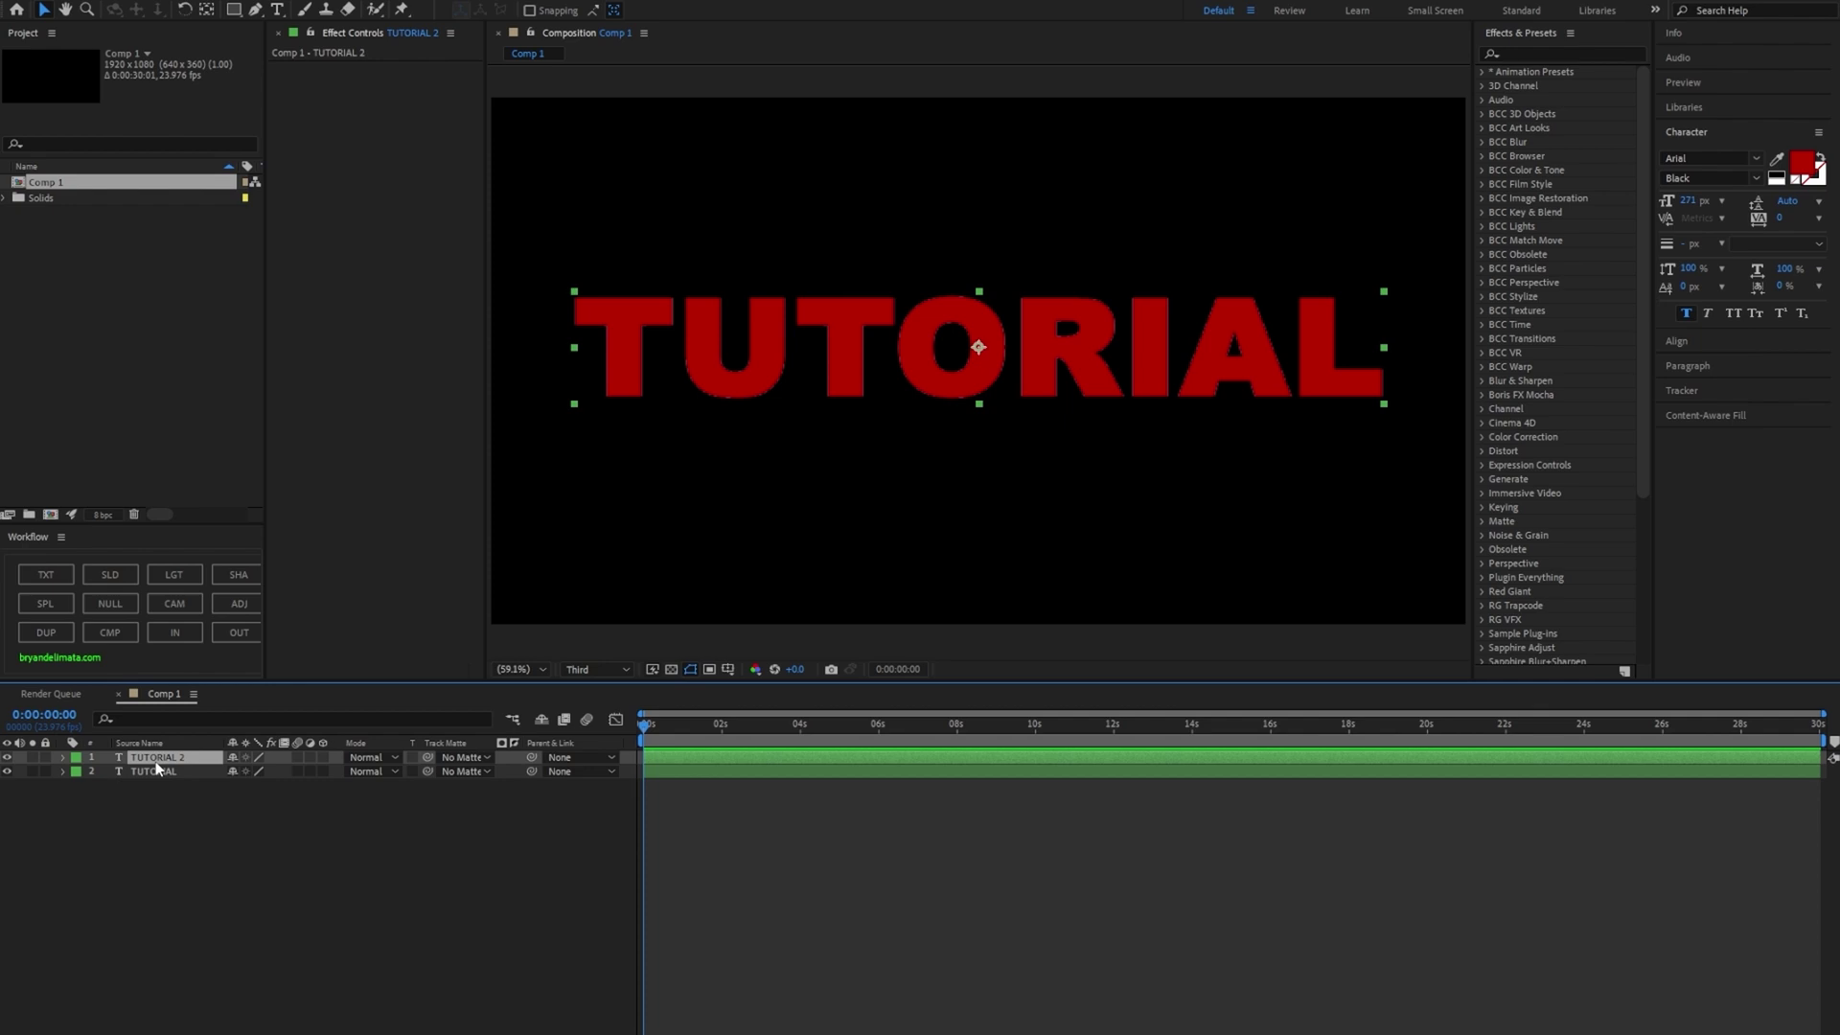
Apply CC Composite to the TUTORIAL 2 layer.
left_click(1531, 57)
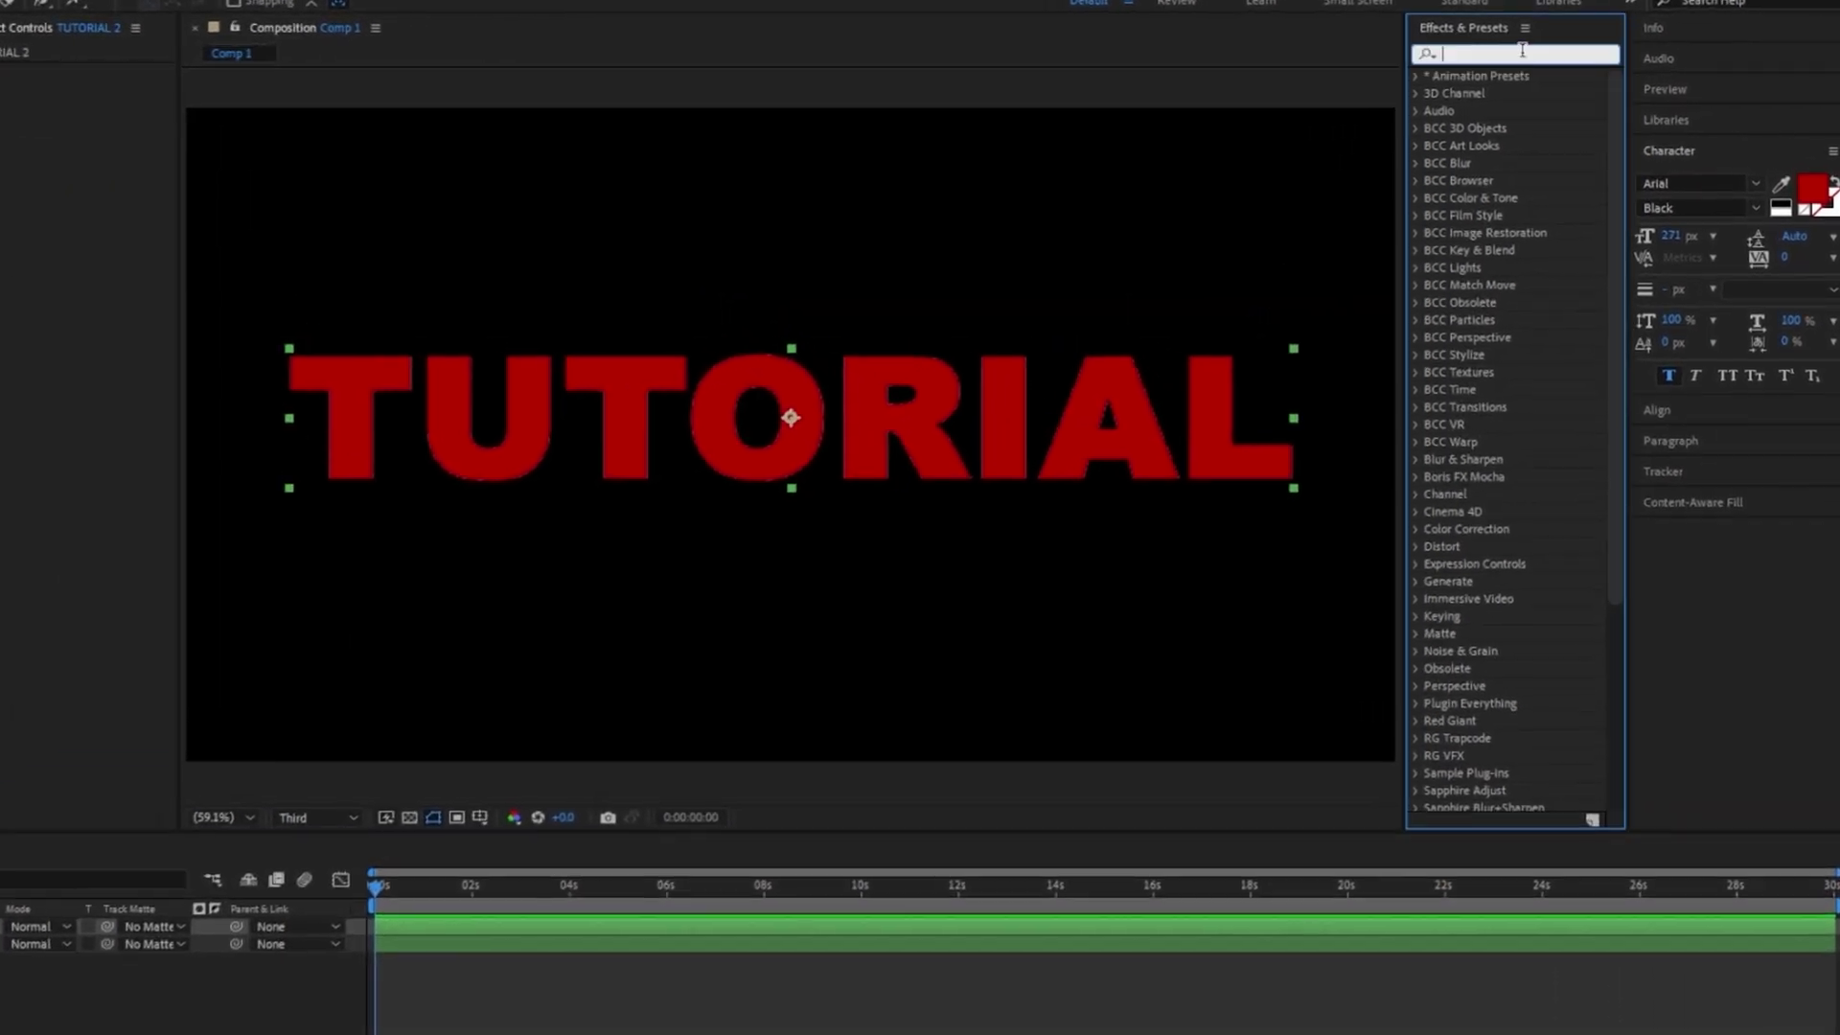
type("cc com")
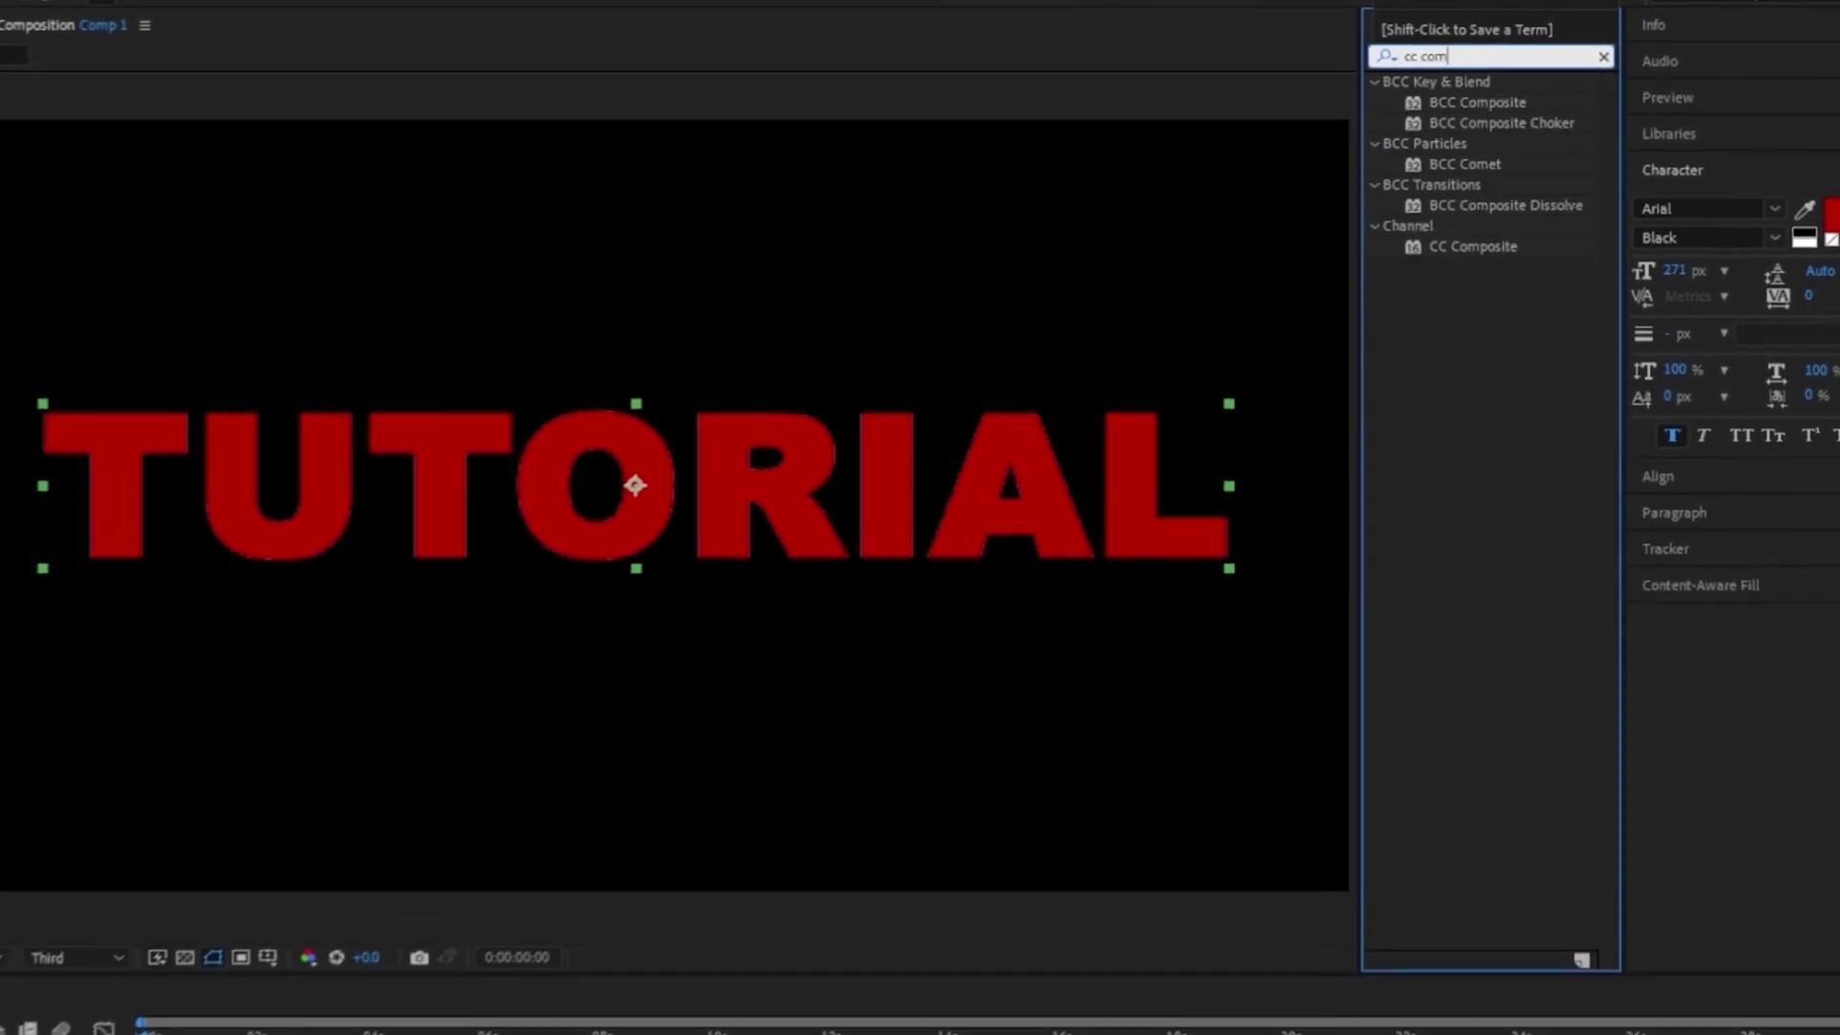
type("p")
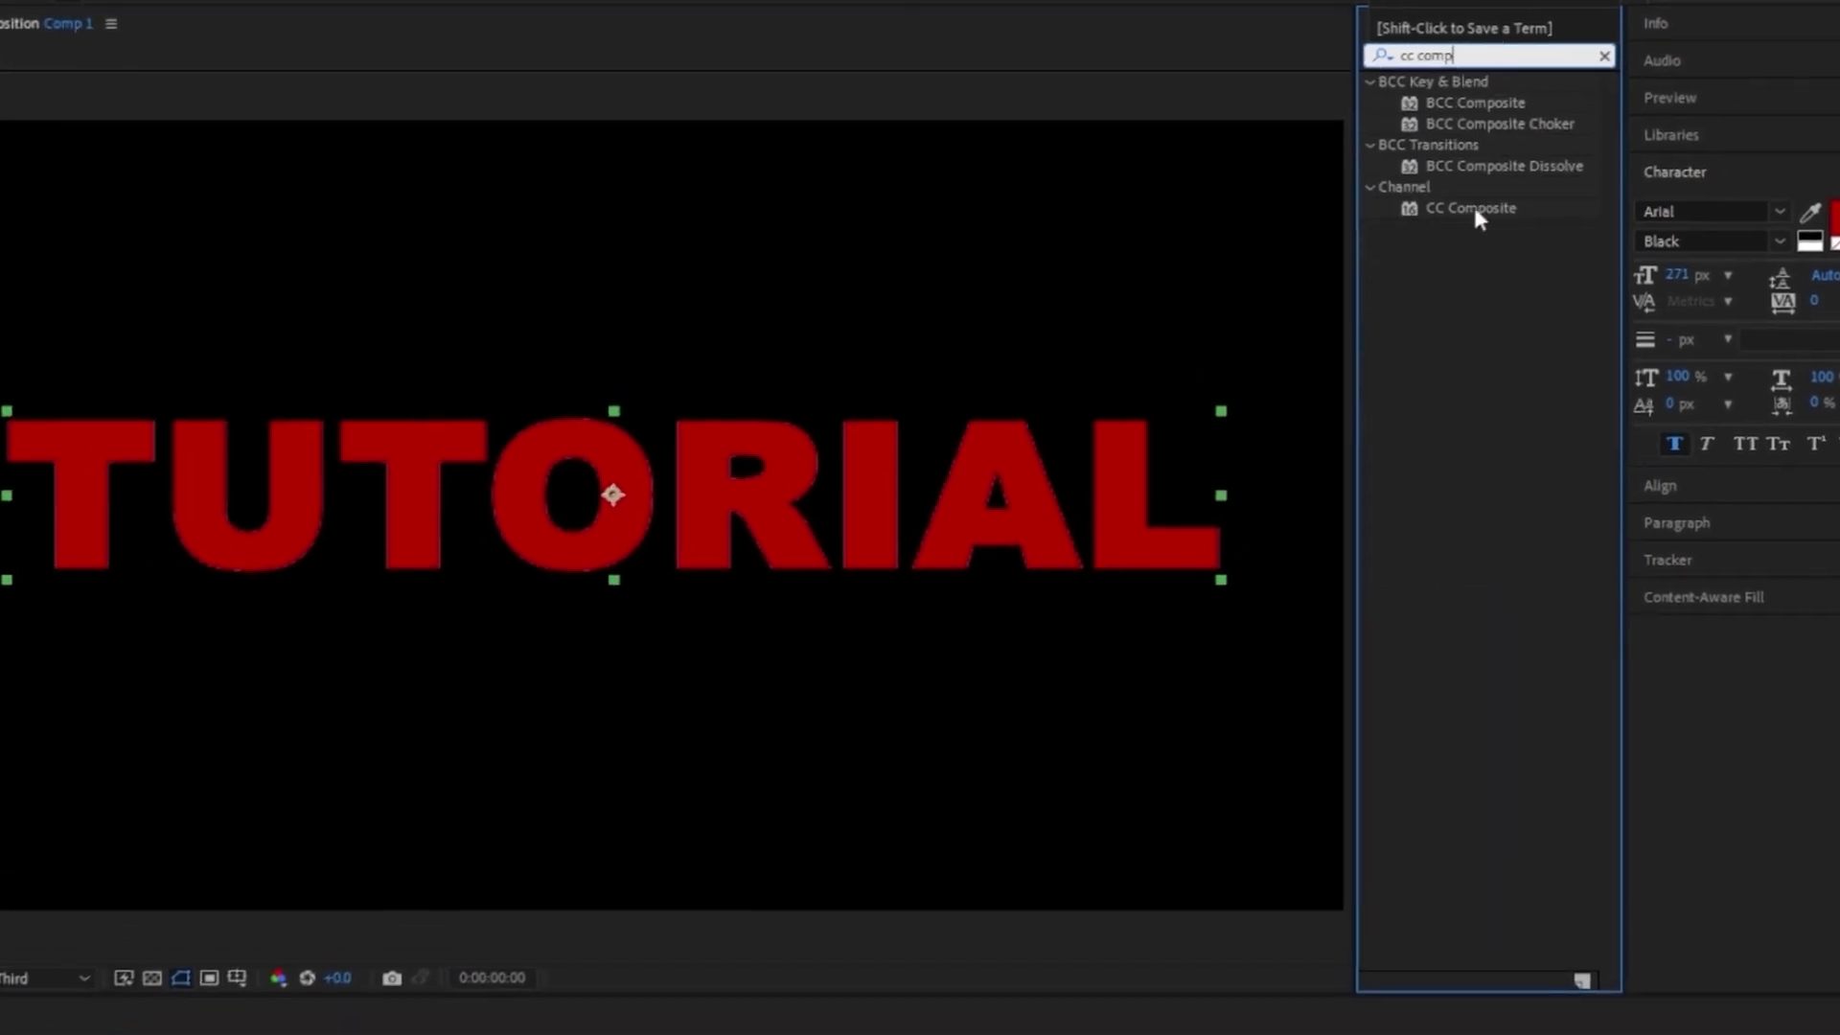
left_click_drag(1475, 209, 920, 695)
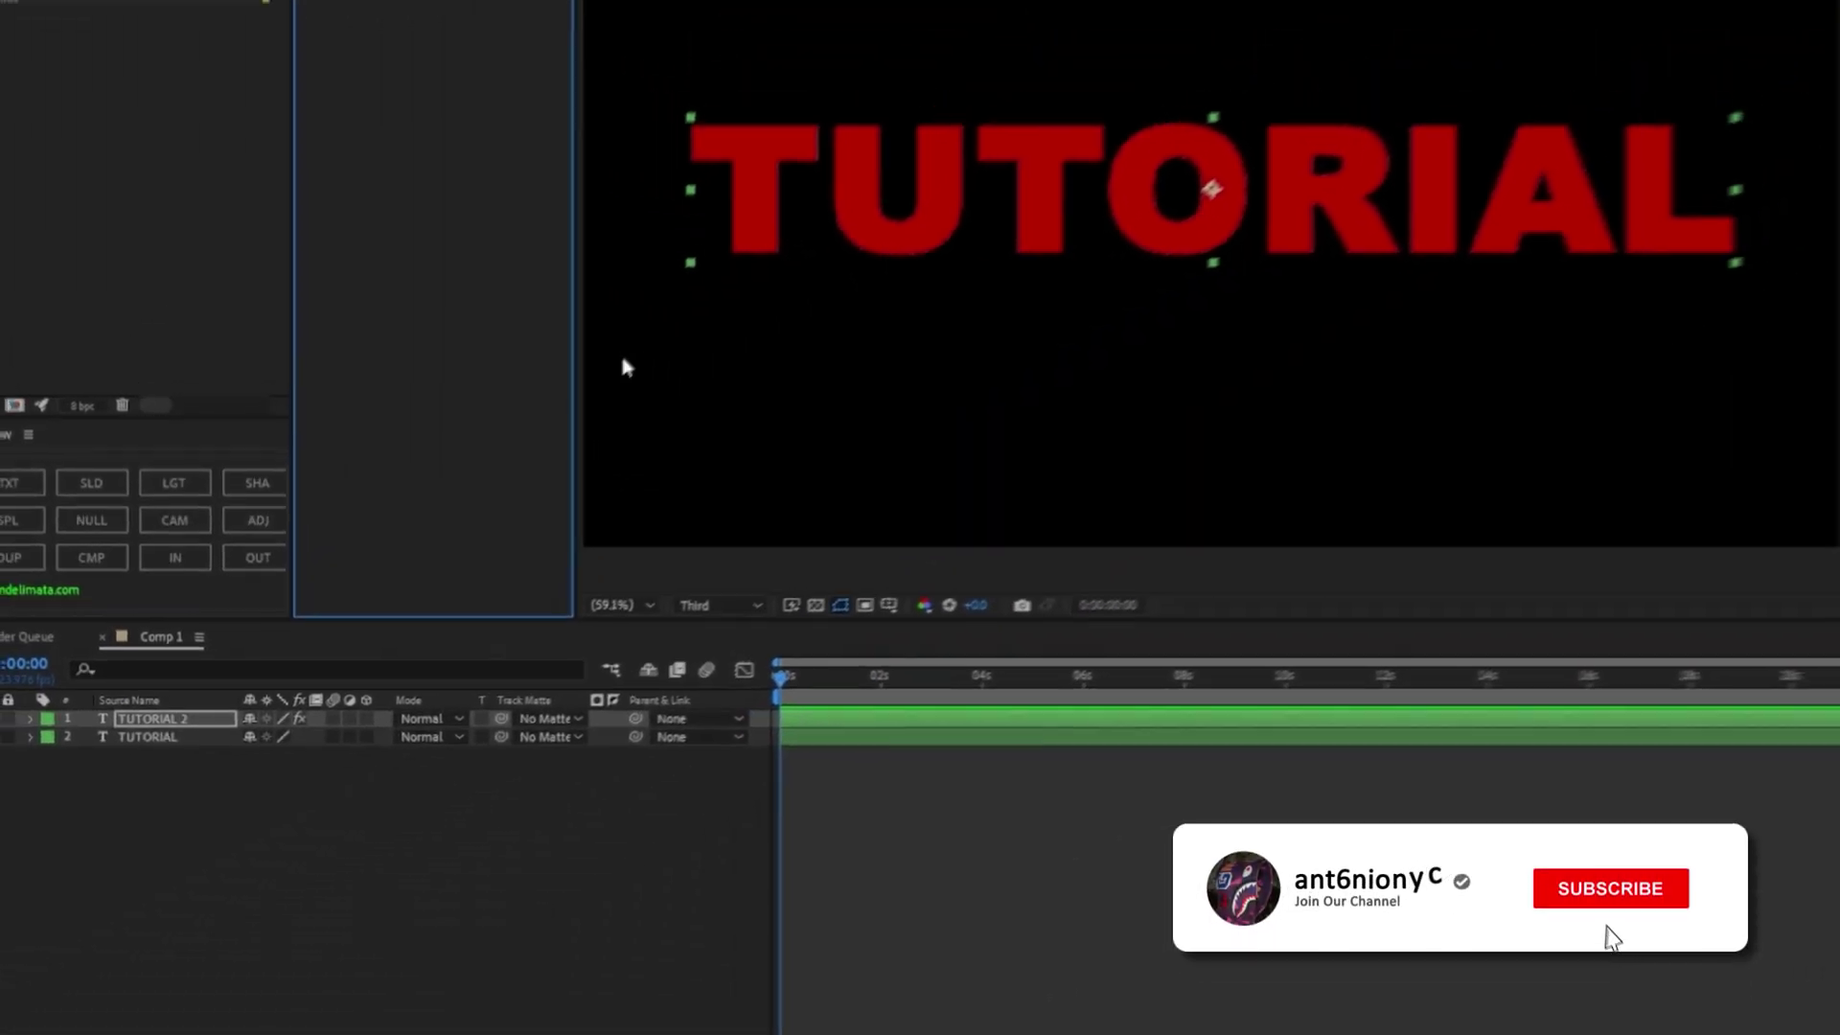
Apply CC Particle Systems II to TUTORIAL 2.
left_click(1638, 55)
left_click(1574, 53)
type("cc pa")
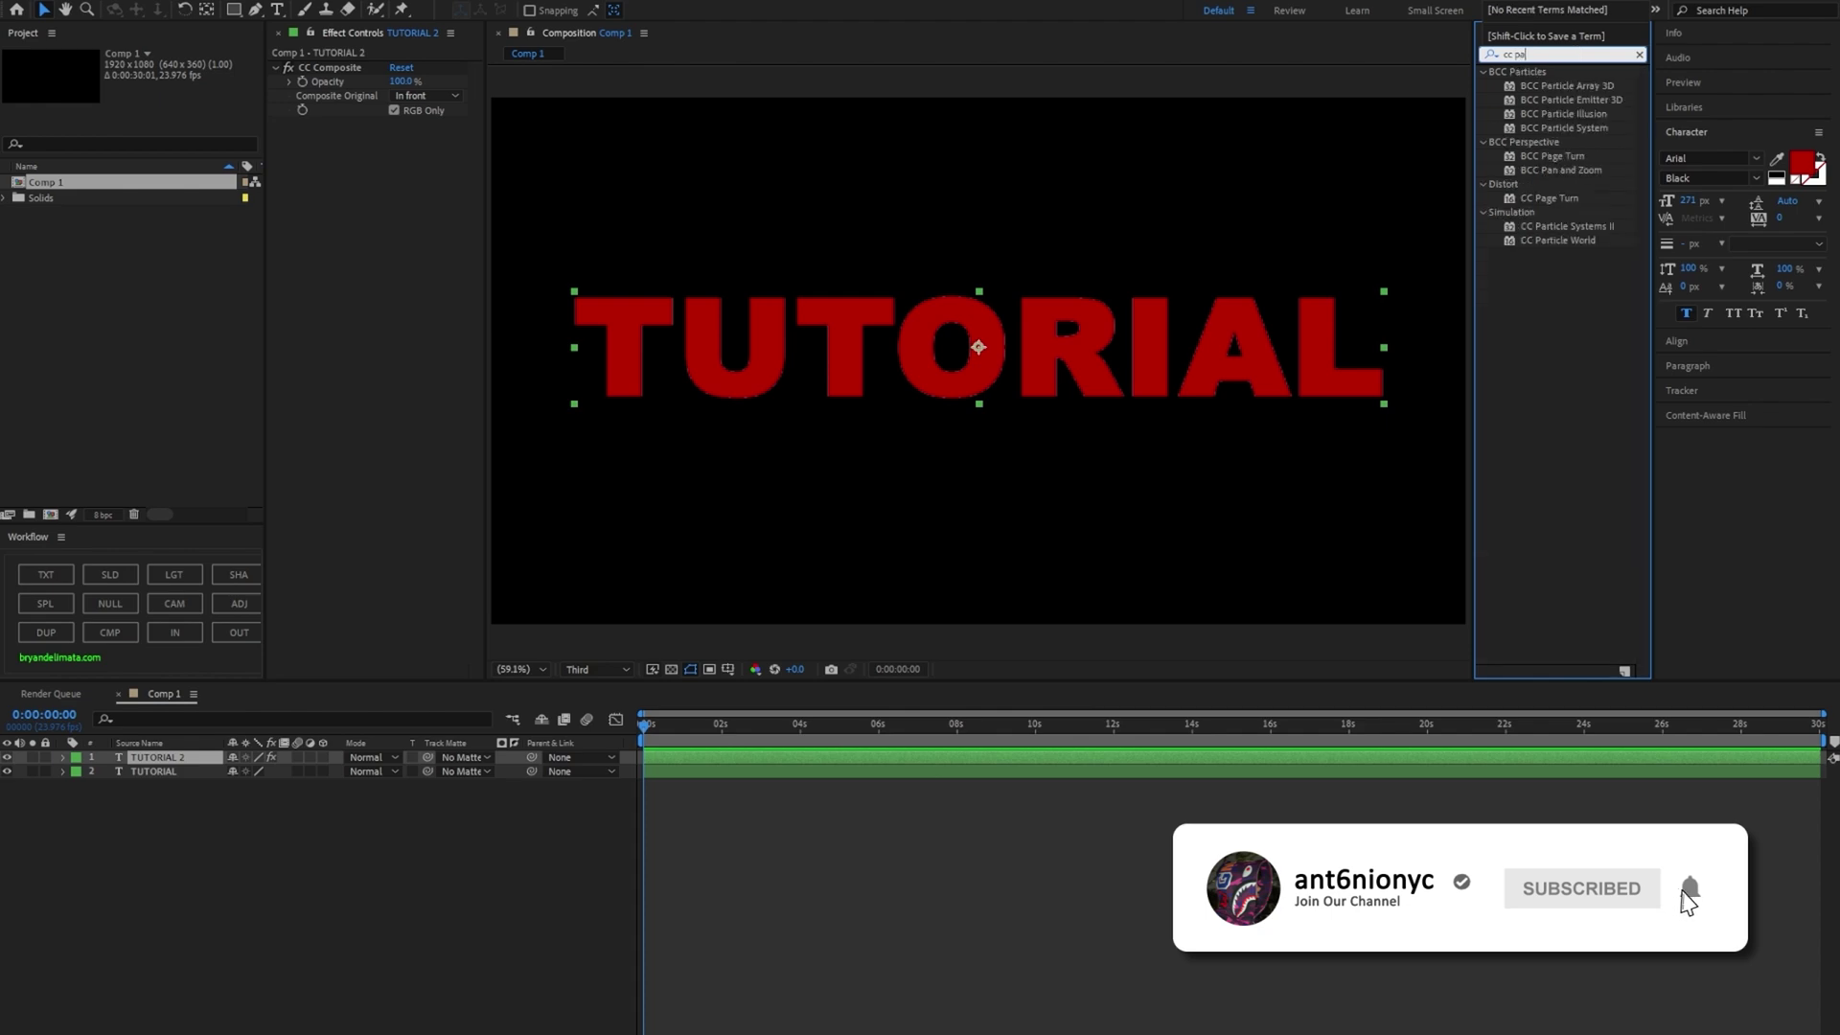
type("rtic")
left_click_drag(1567, 157, 382, 204)
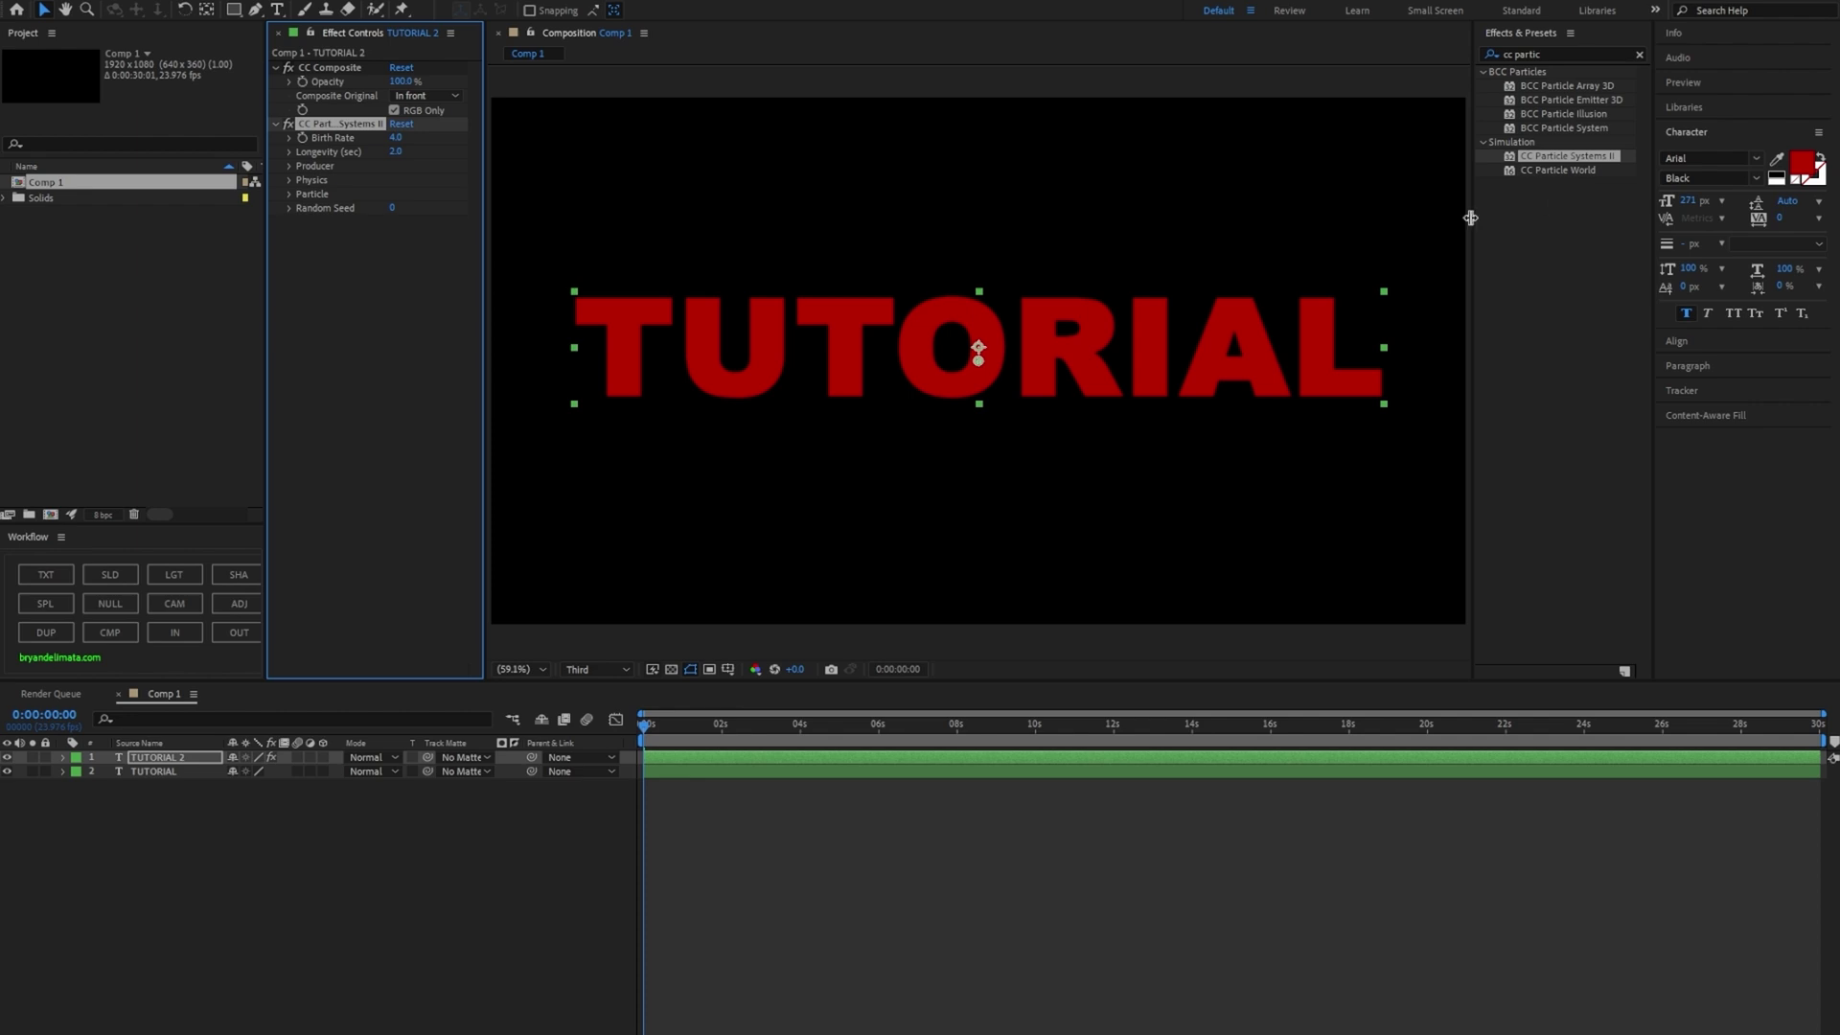
Widen Effect Controls and expand the Producer, Physics and Particle groups of CC Particle Systems II.
left_click_drag(266, 288, 240, 249)
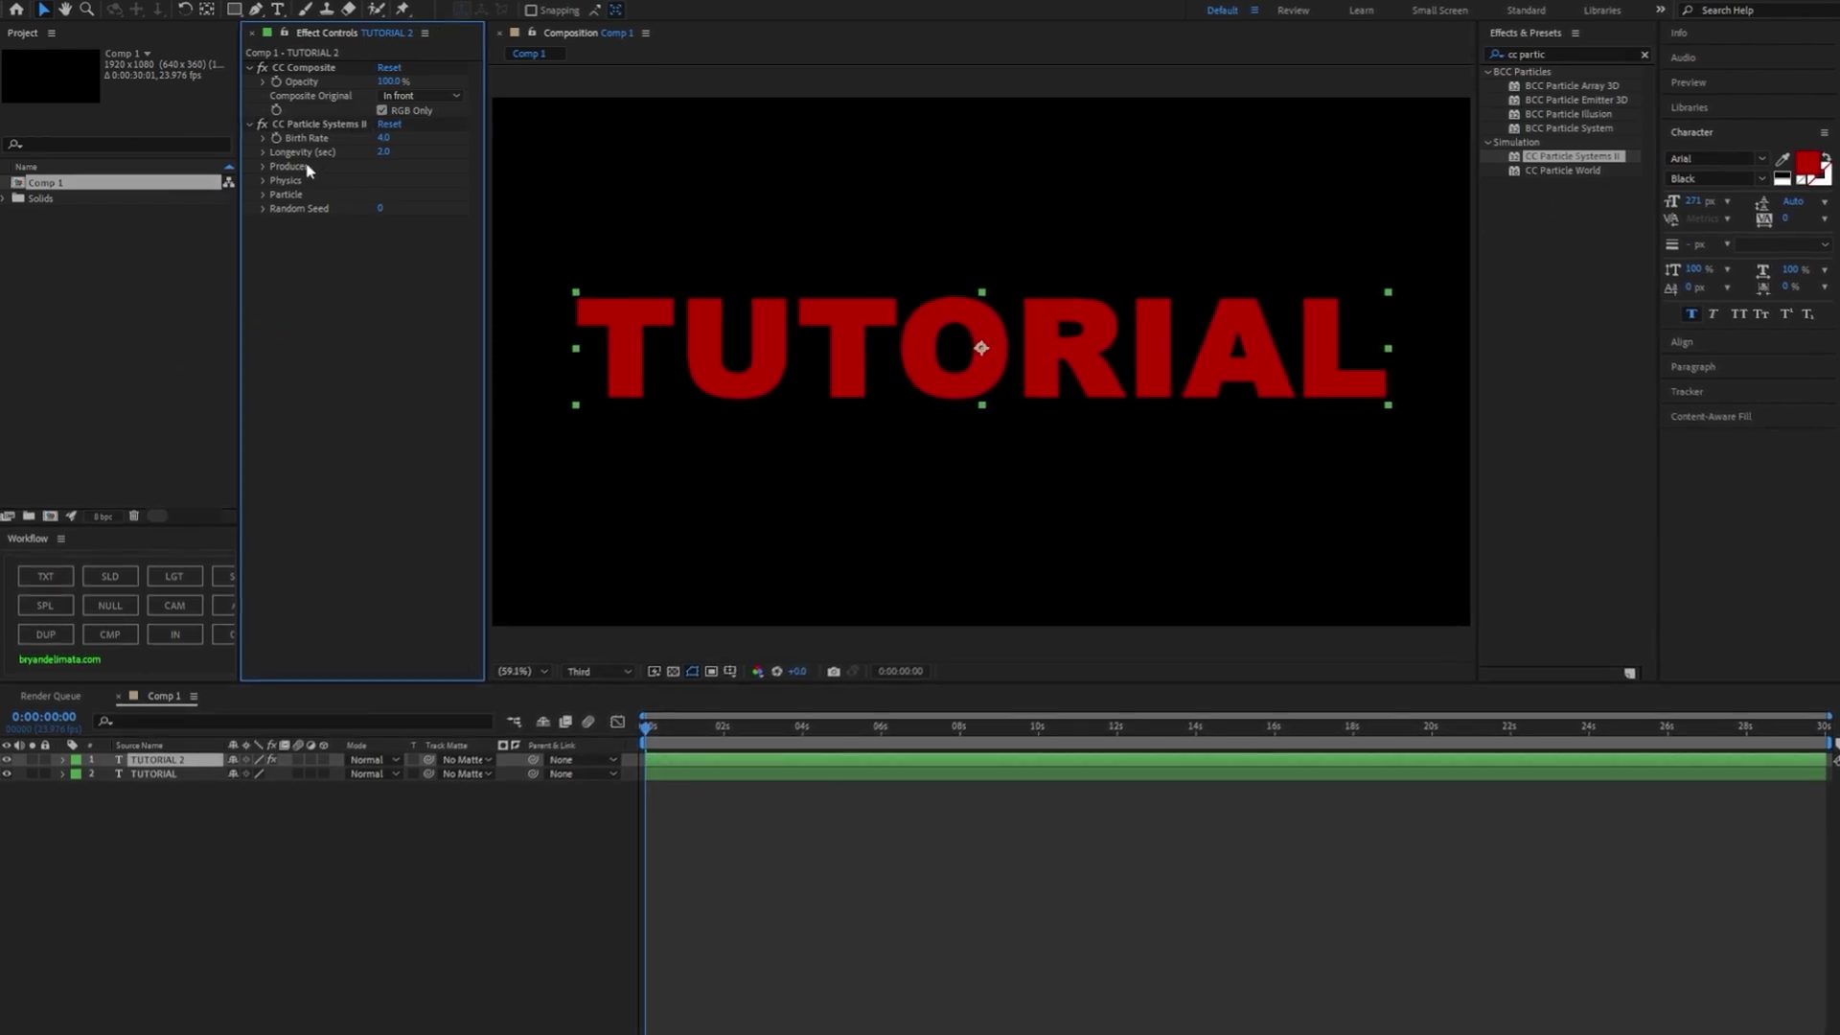
left_click(264, 165)
left_click(266, 222)
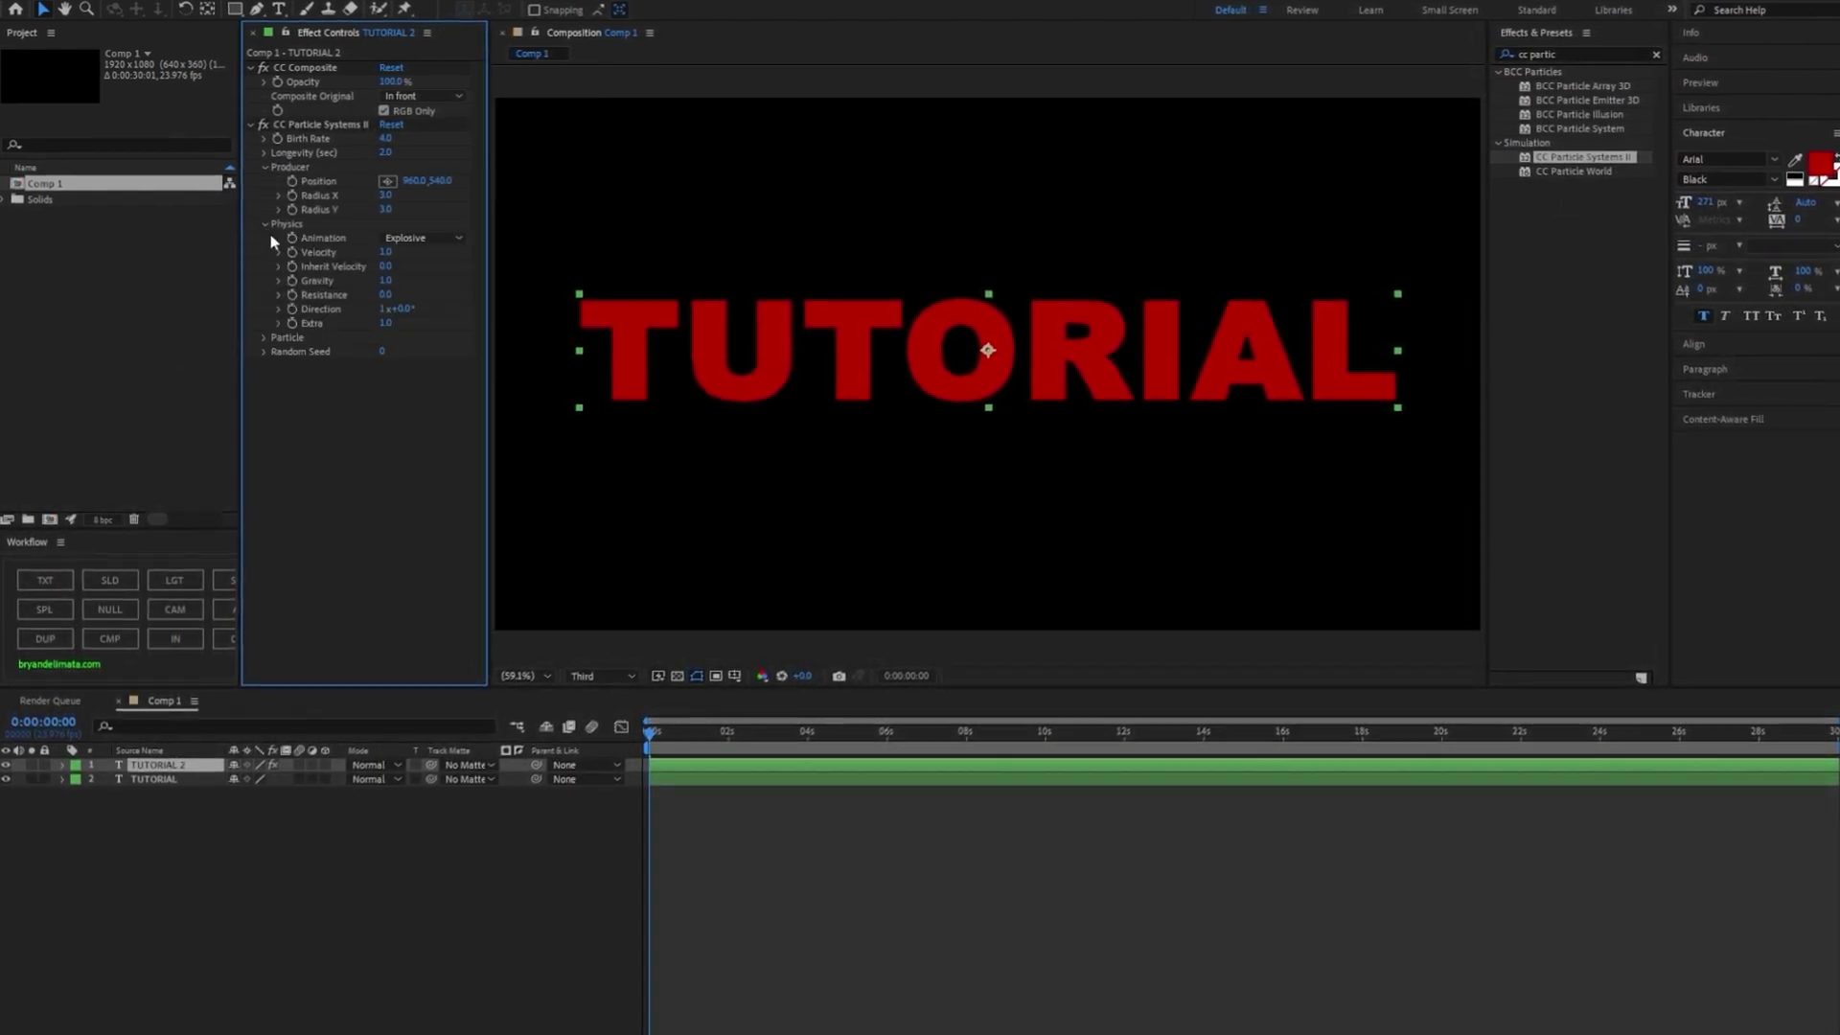
left_click(263, 337)
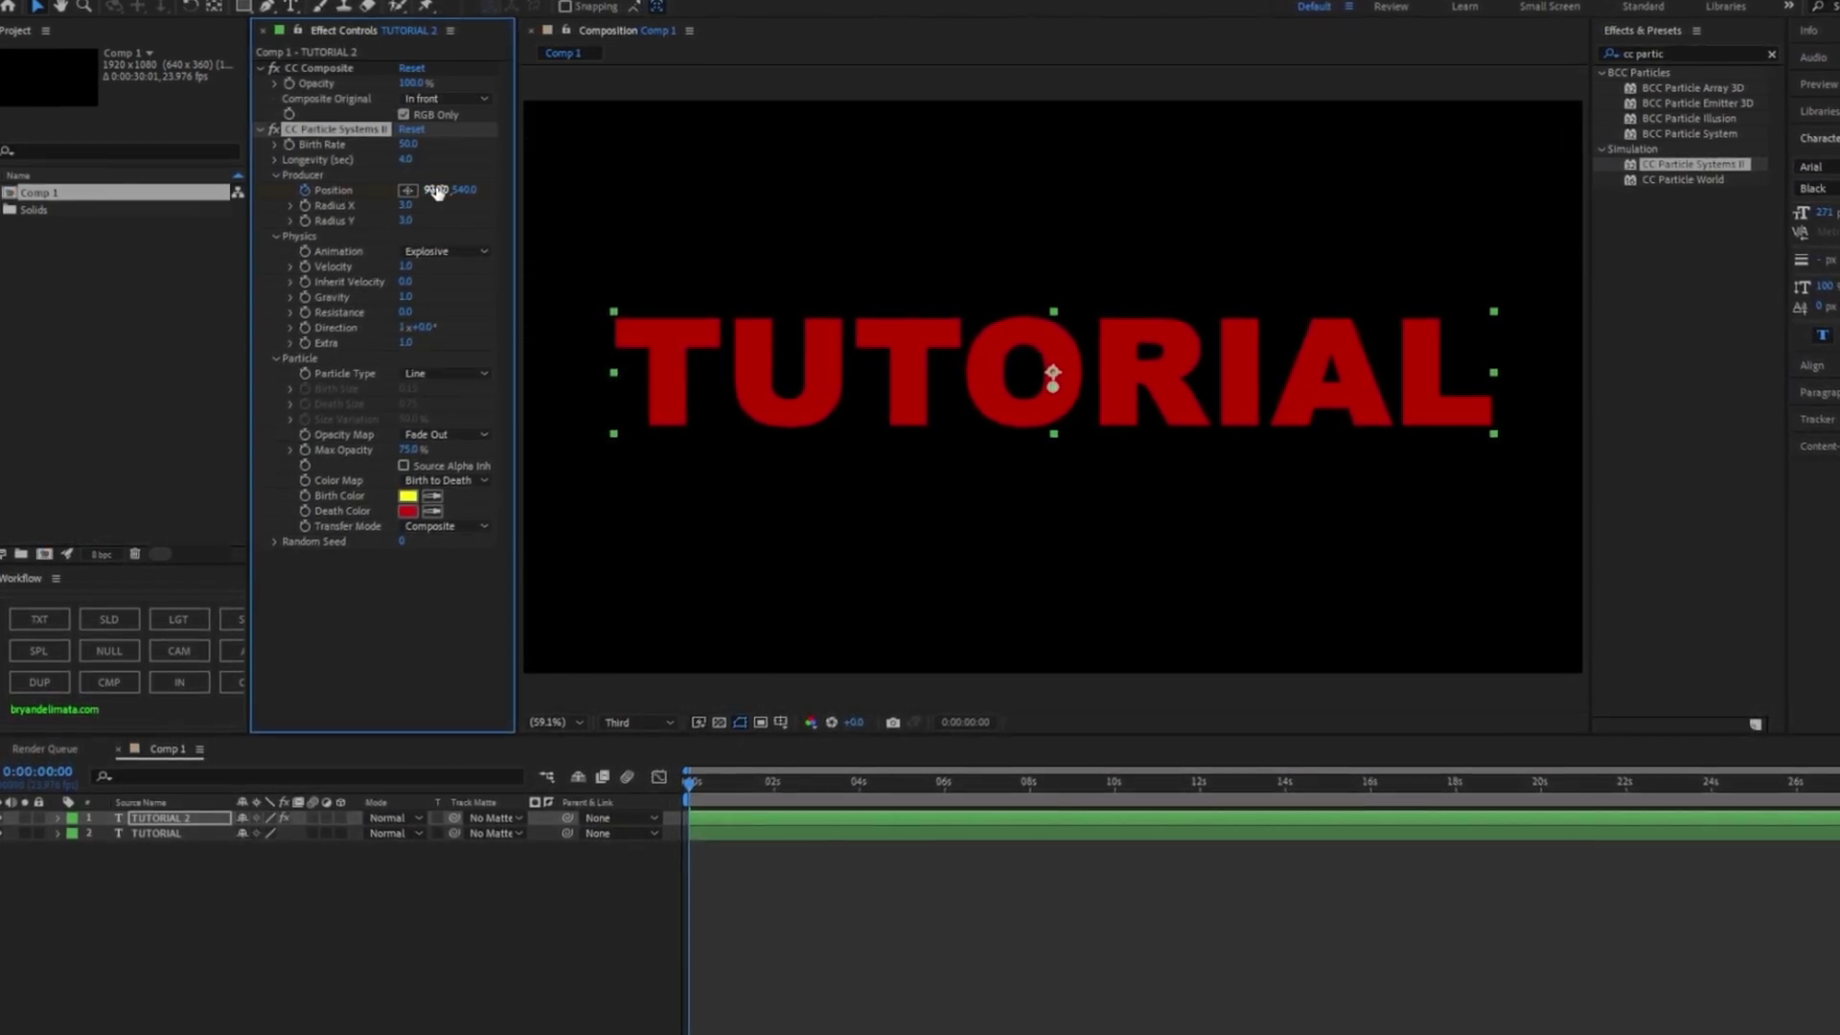
At the 4-second mark, move the particle emitter to the right edge at 1928, 540.
scroll(1030, 415, "down", 1)
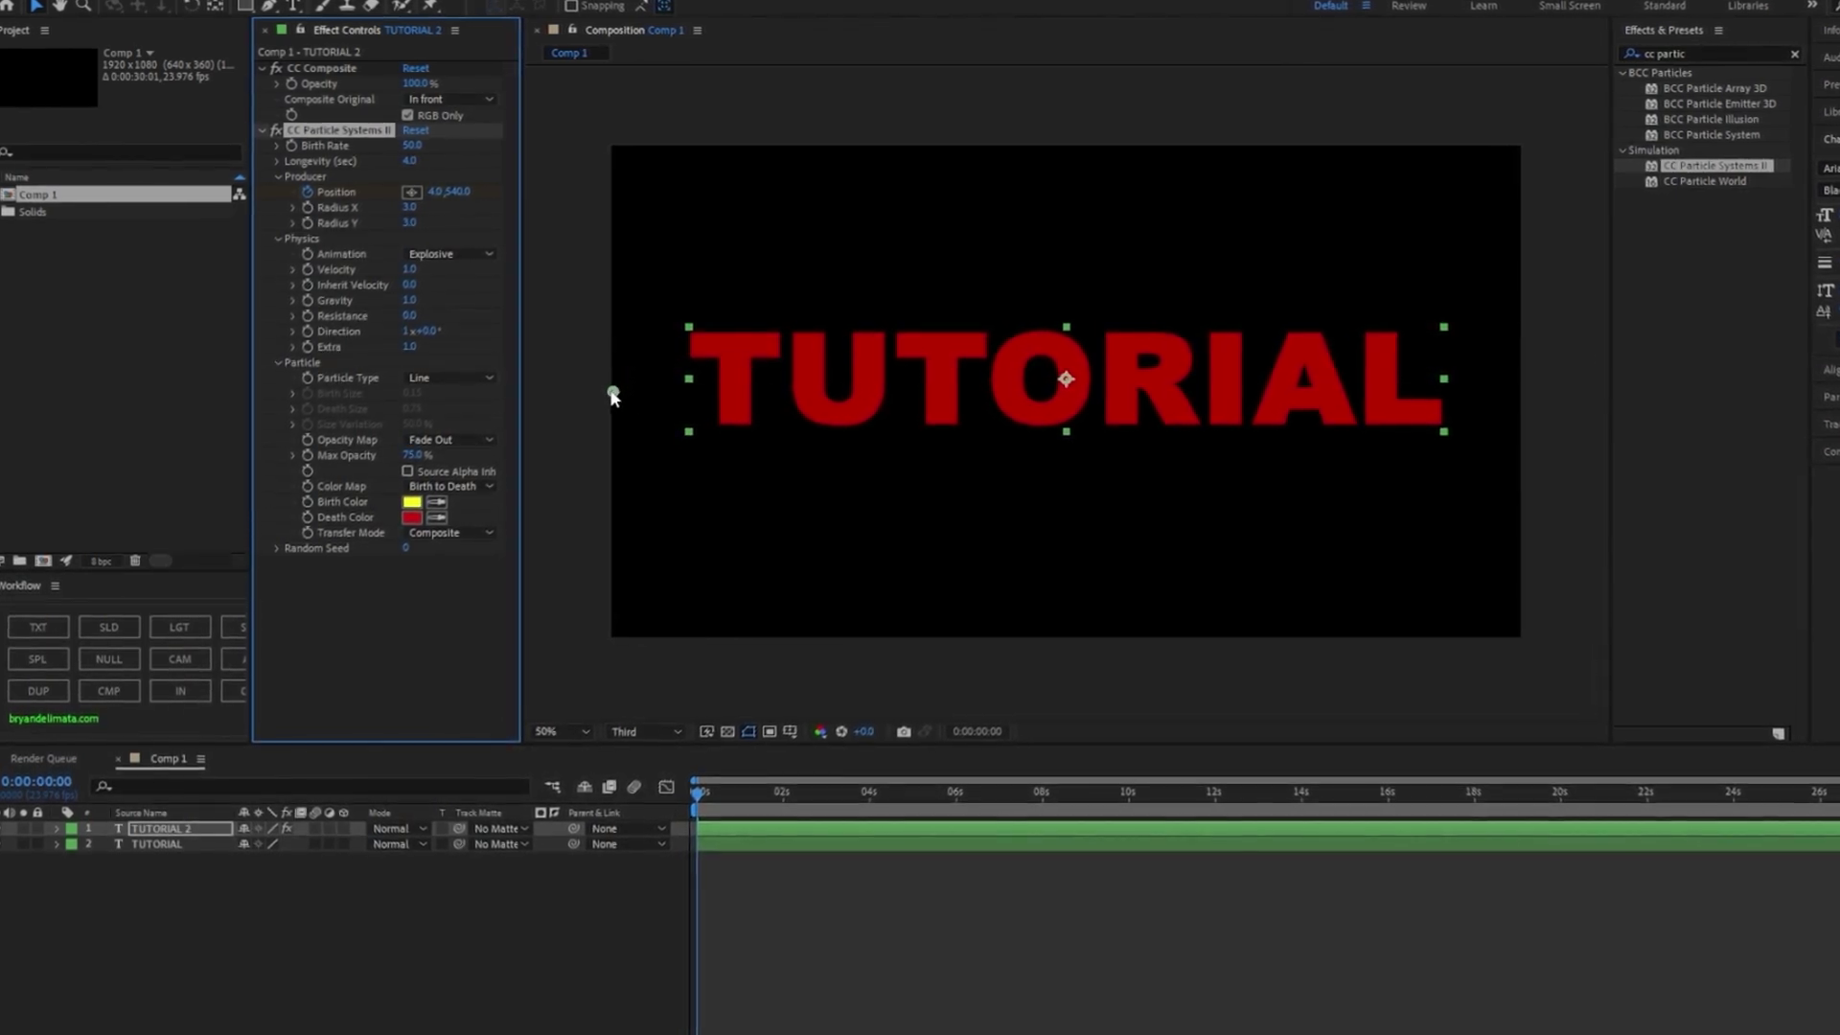
left_click(875, 813)
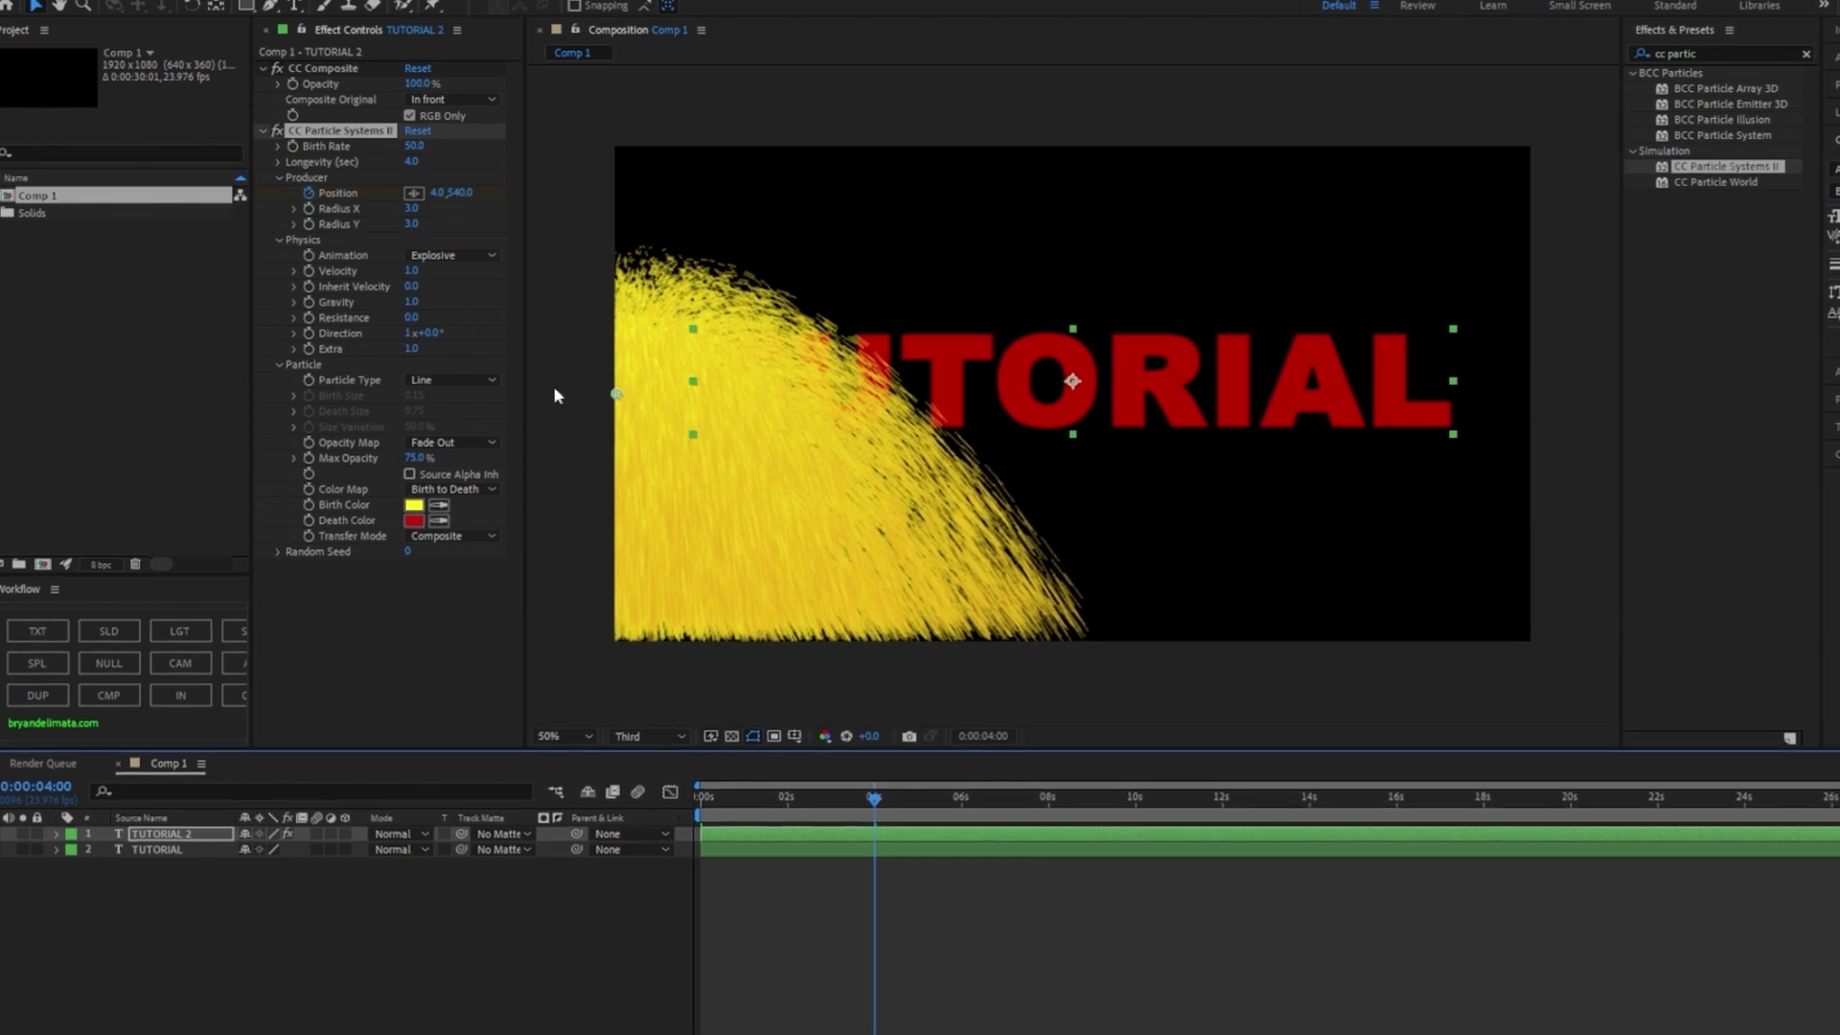
left_click_drag(618, 394, 1542, 395)
left_click_drag(448, 194, 446, 194)
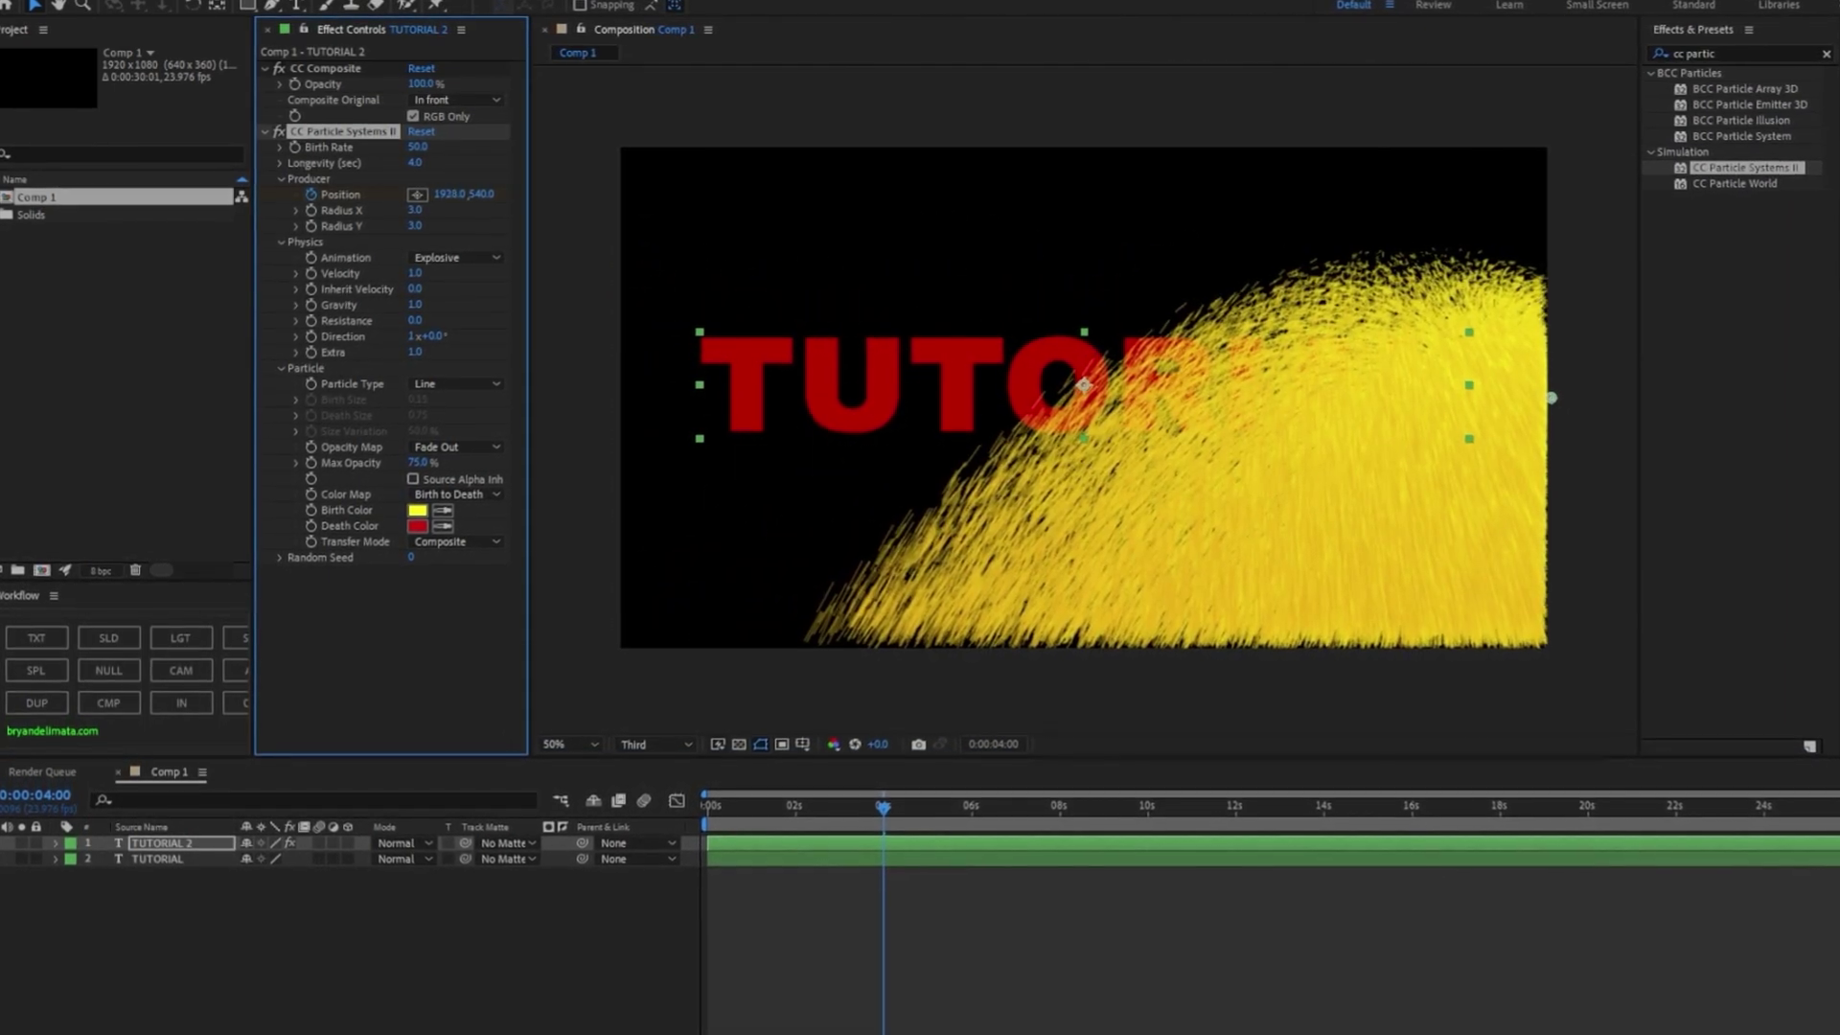
Set particle Velocity to 0.5 and Inherit Velocity to 20.
left_click(417, 275)
type("0")
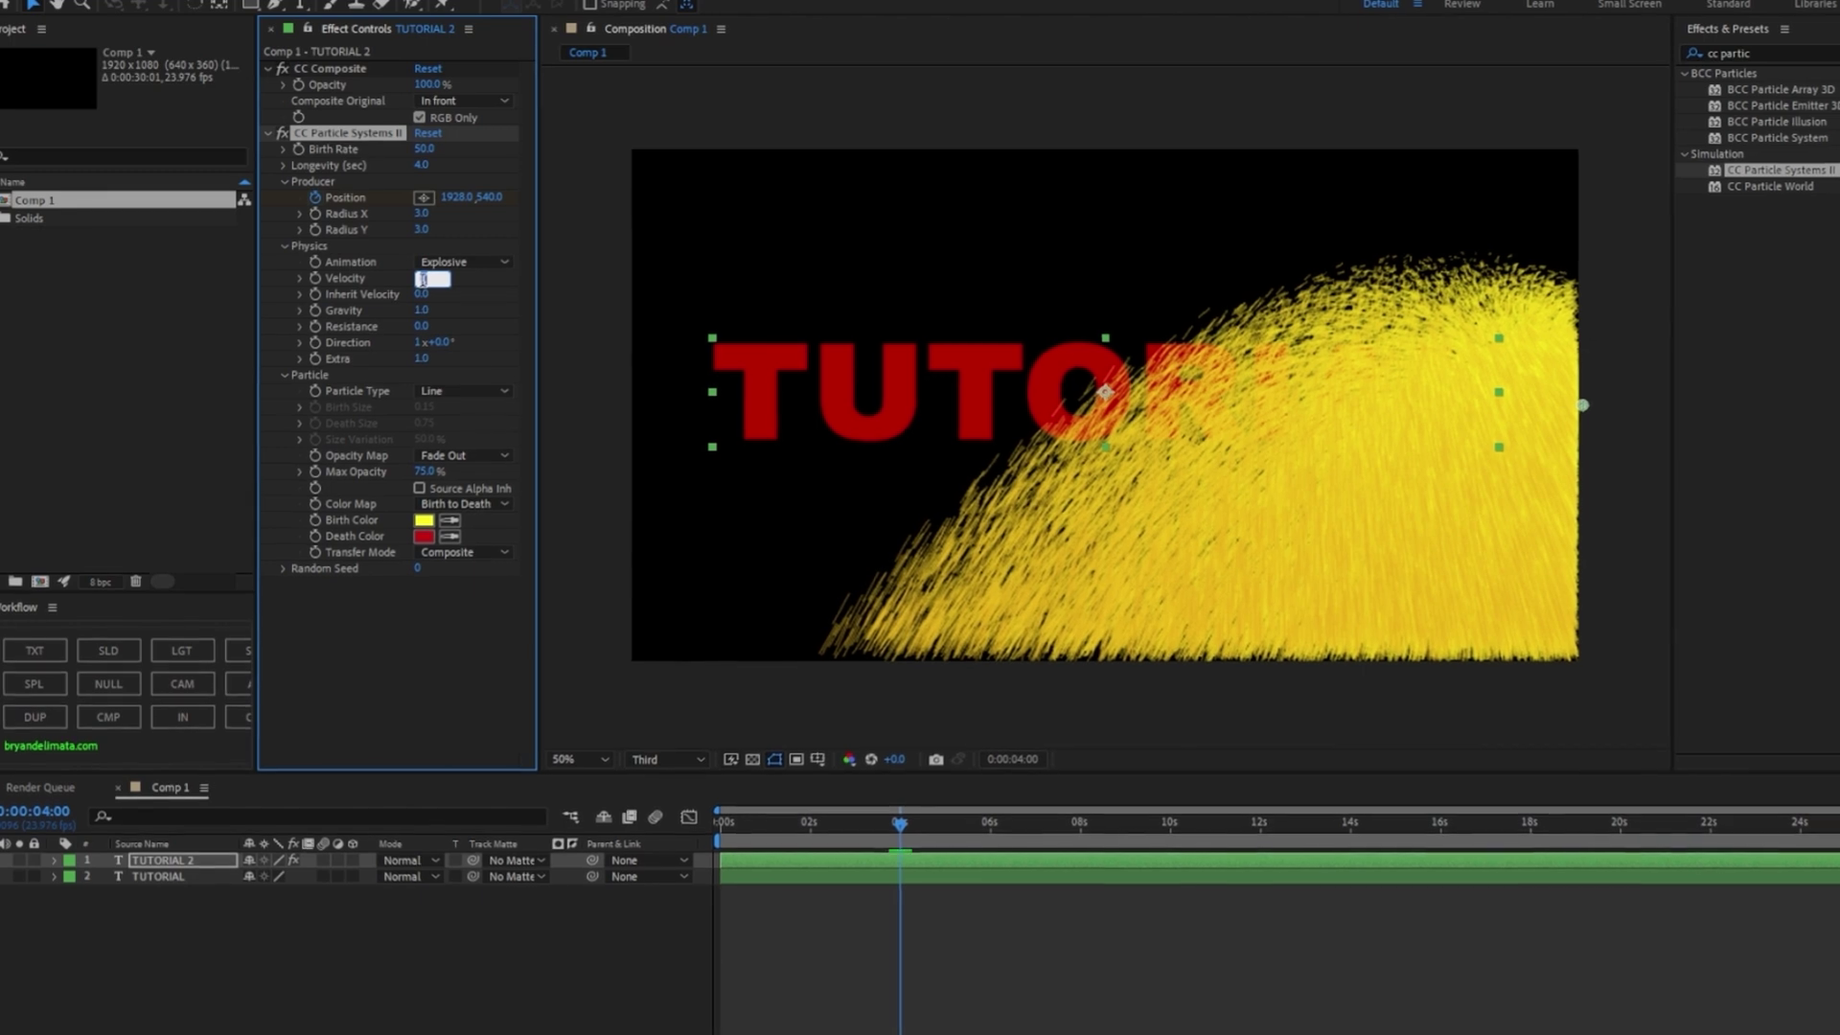
type(".5")
key("Return")
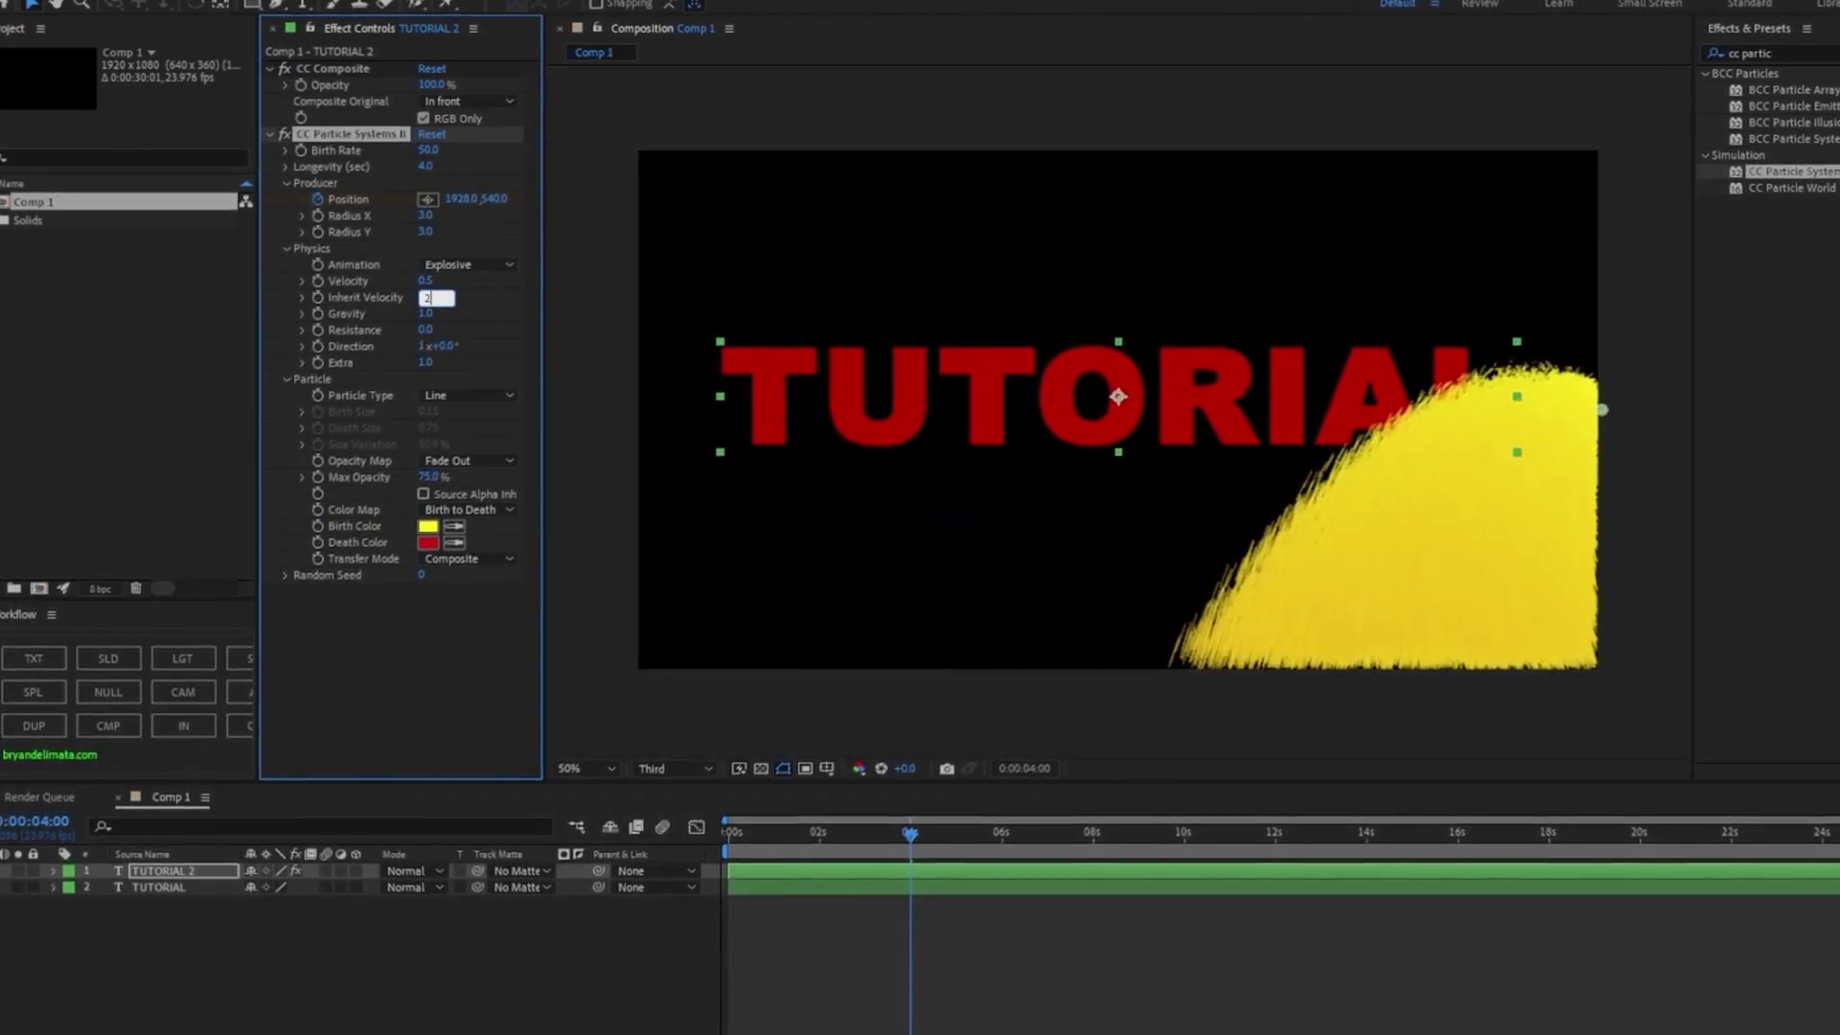
key("Return")
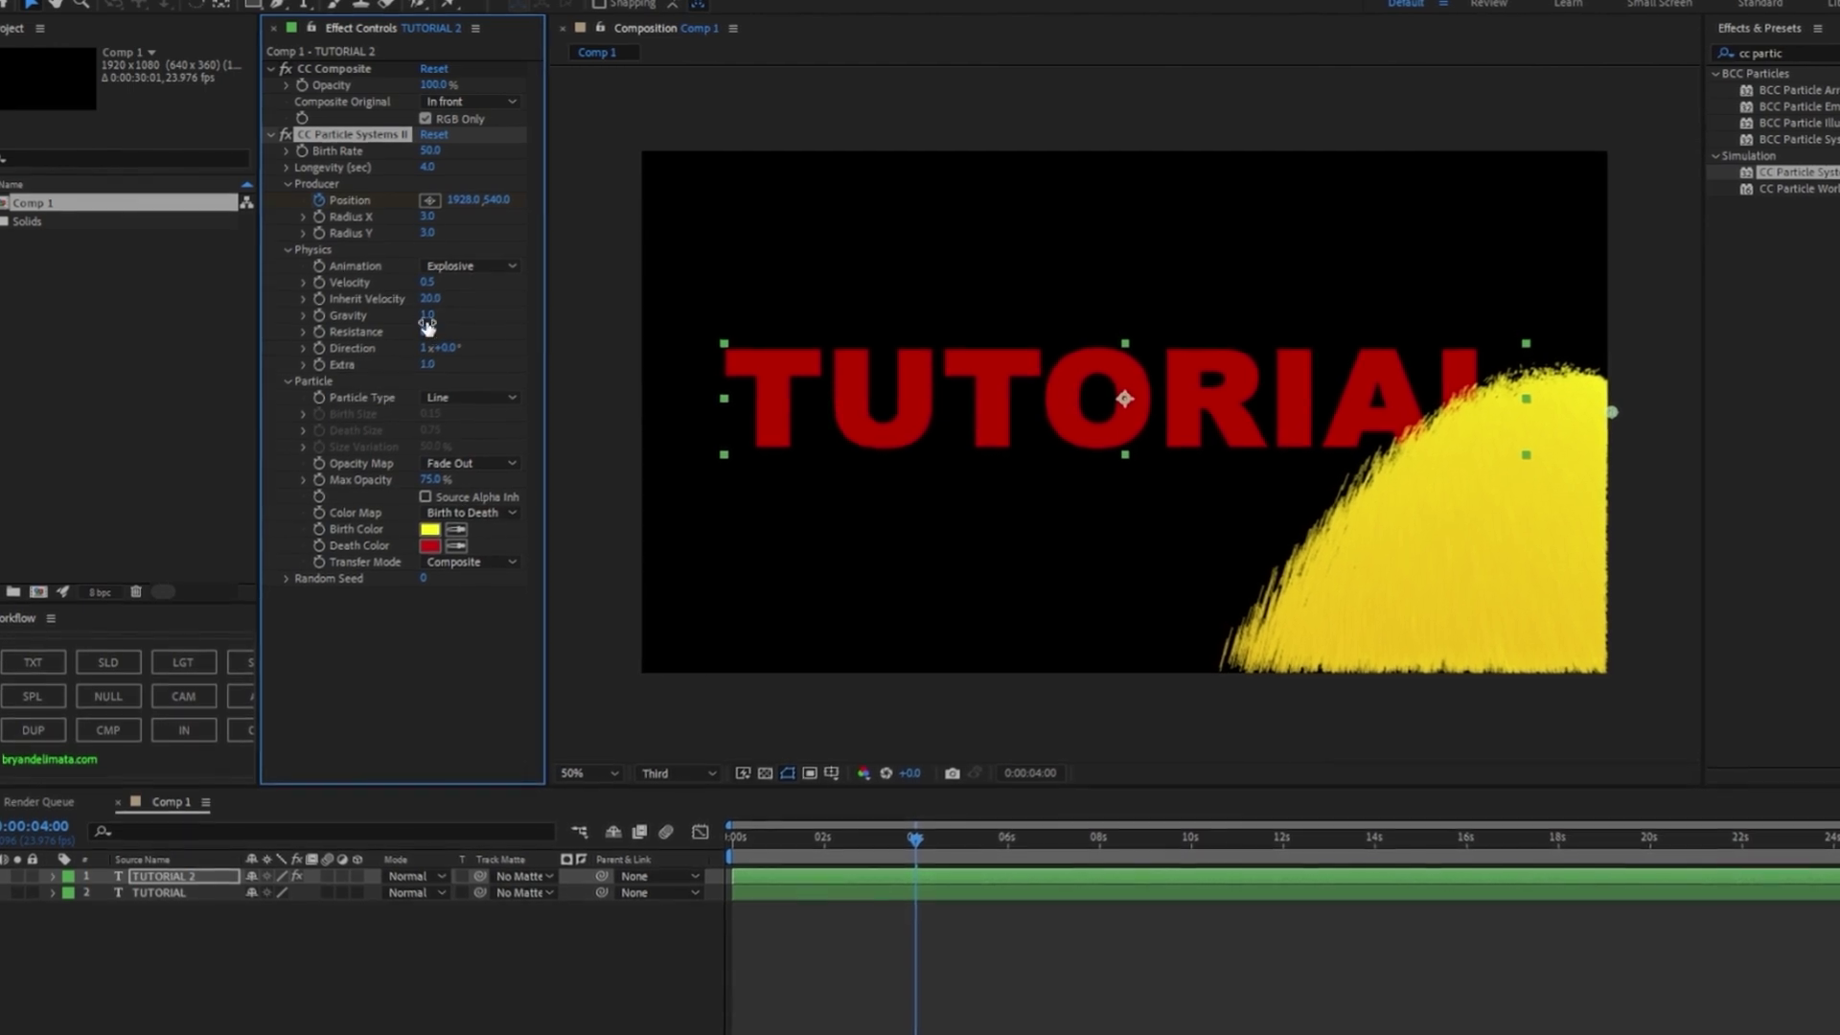
Set particle Gravity to -0.3 and Resistance to 20.
type("-.")
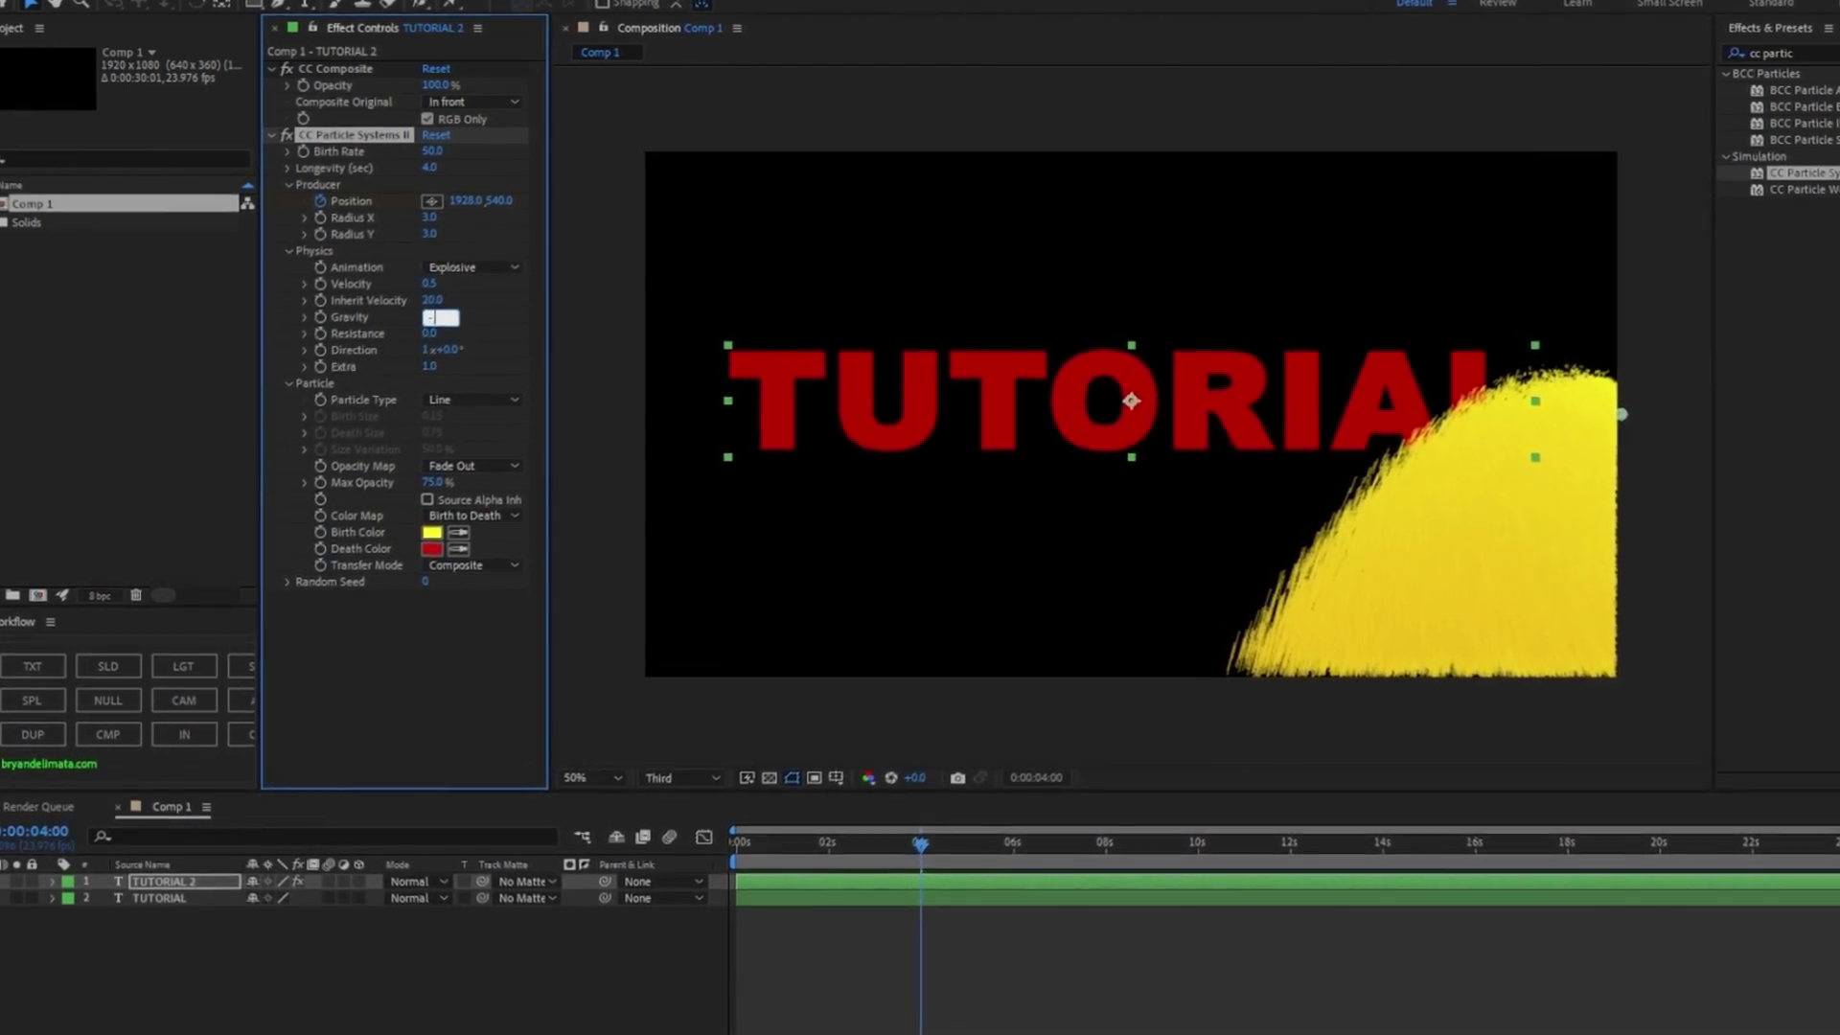
type("0.3")
key("Return")
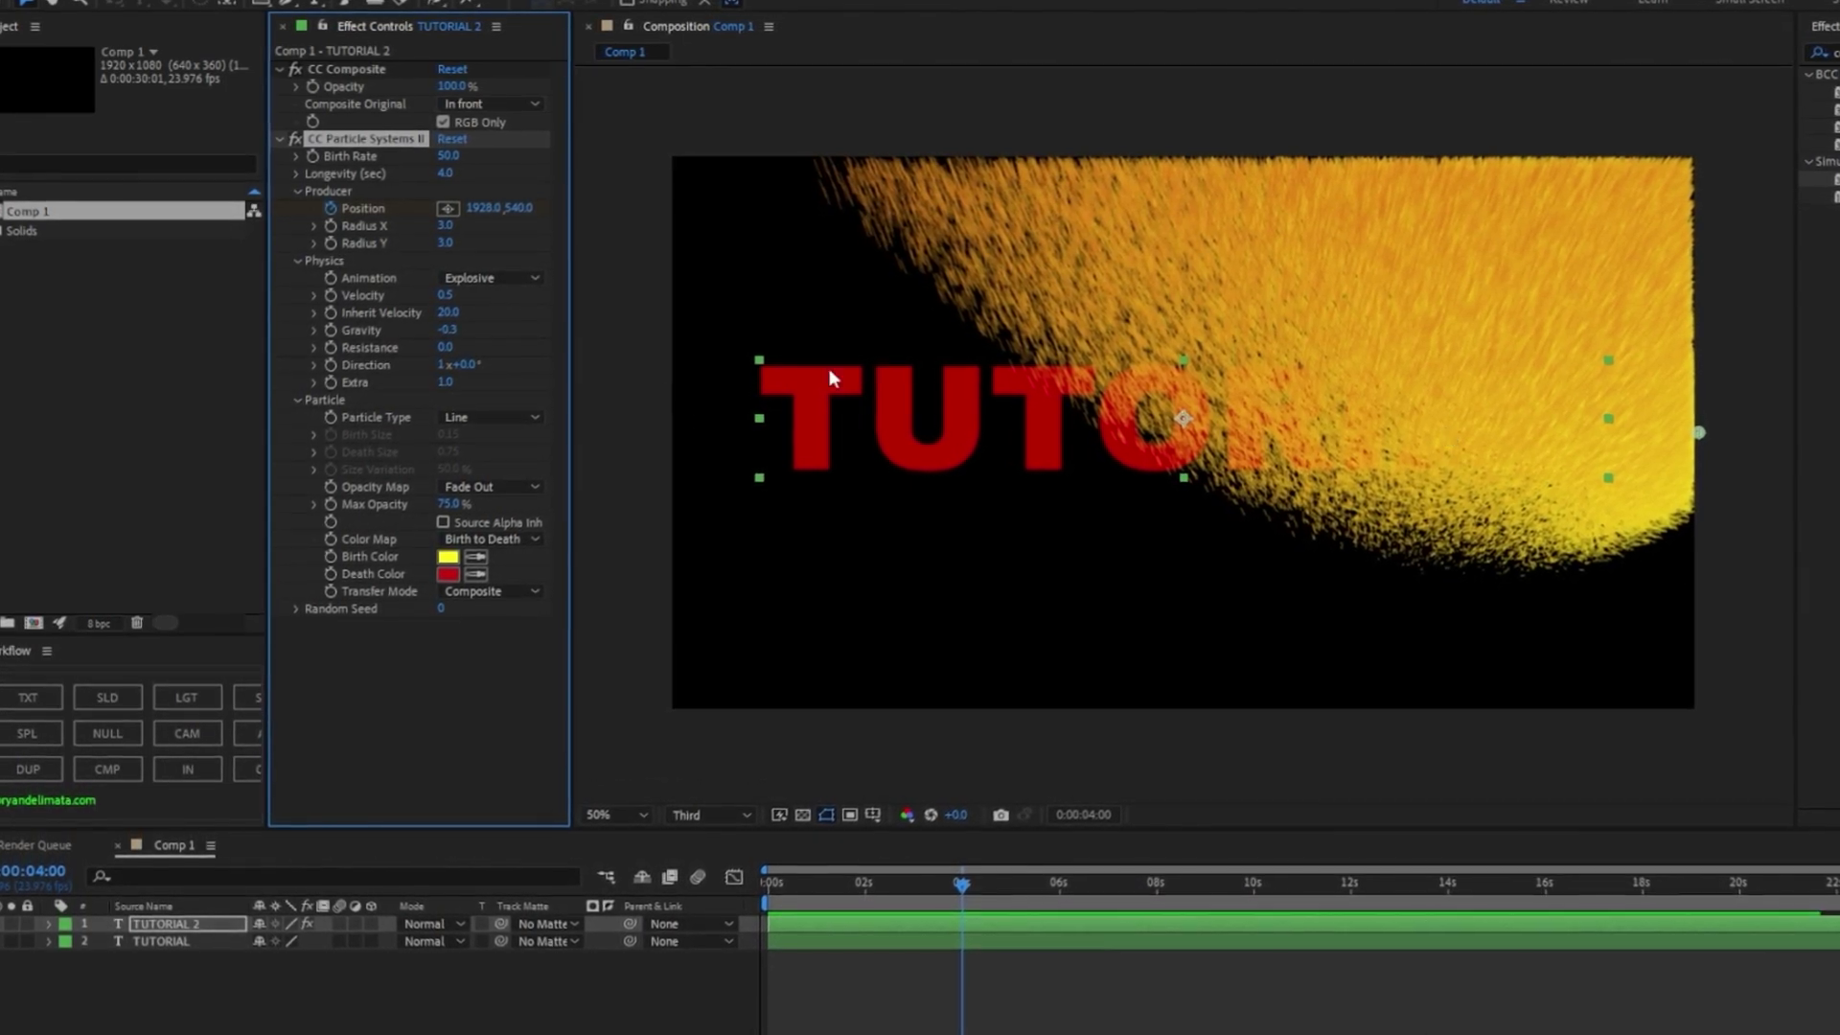
left_click(446, 346)
type("20")
key("Return")
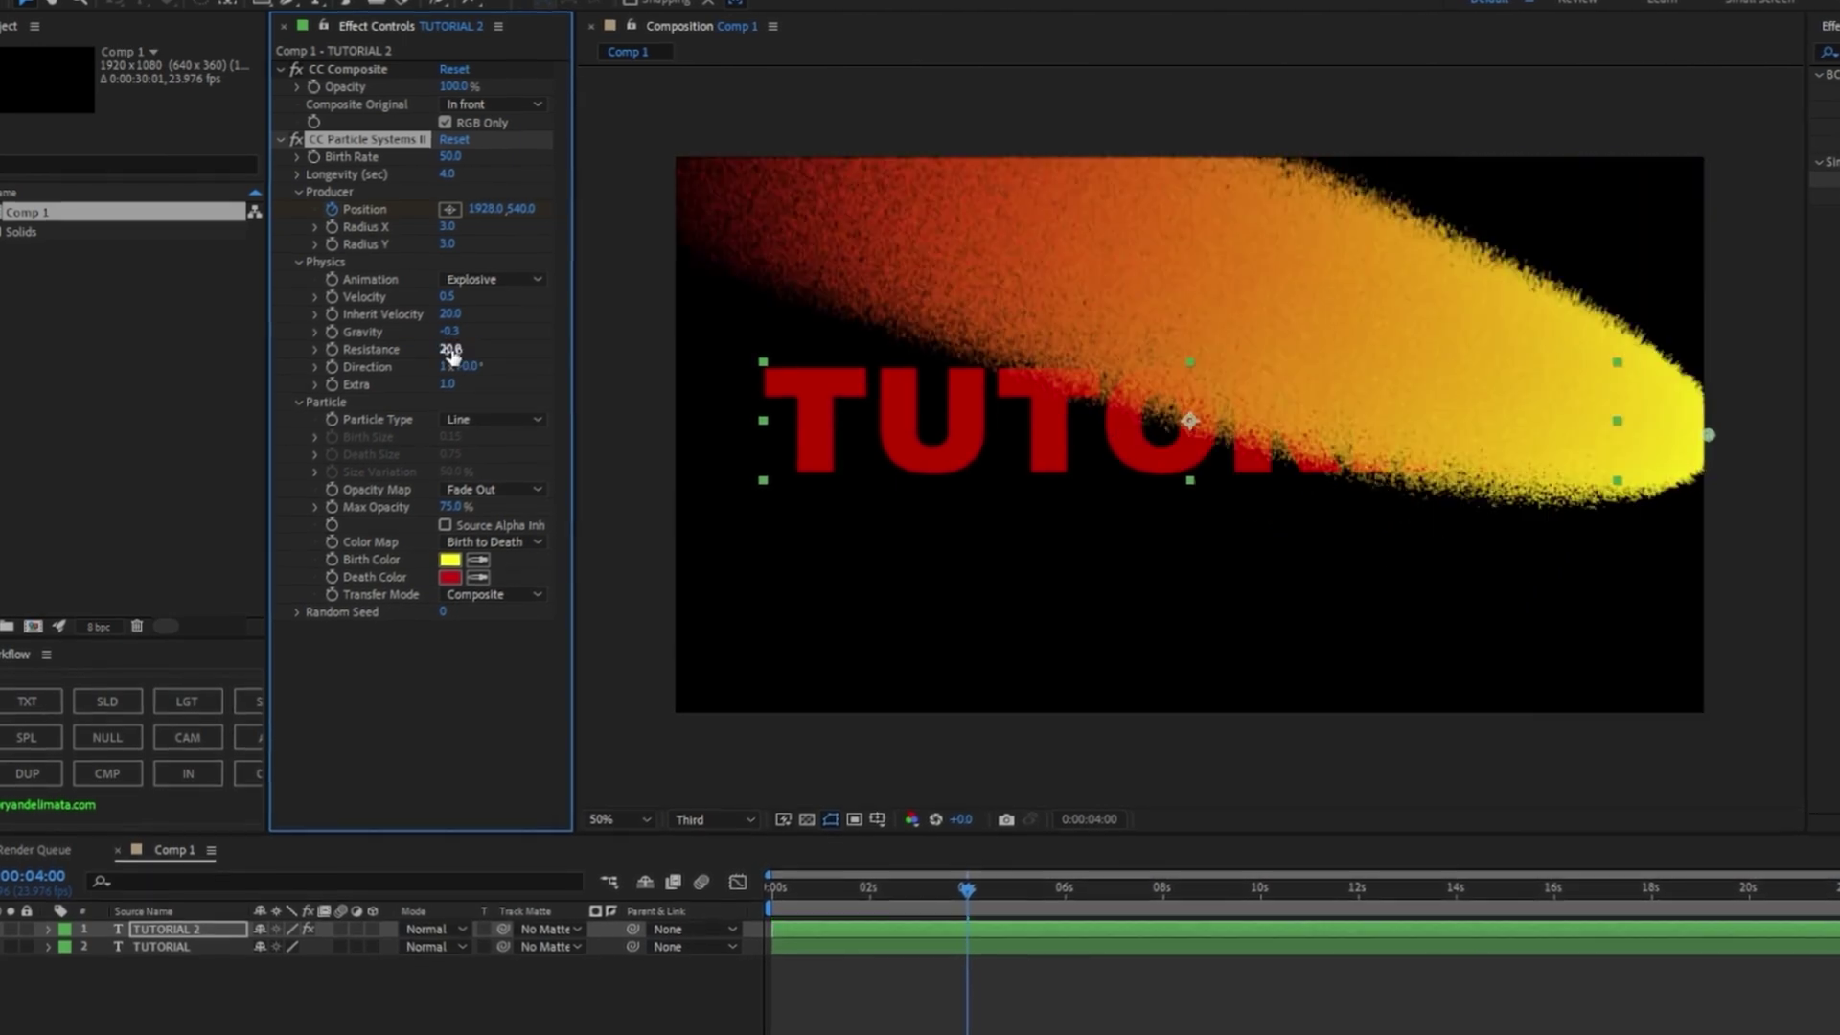
Switch particle Animation from Explosive to Direction and enable Source Alpha Inheritance.
left_click(479, 279)
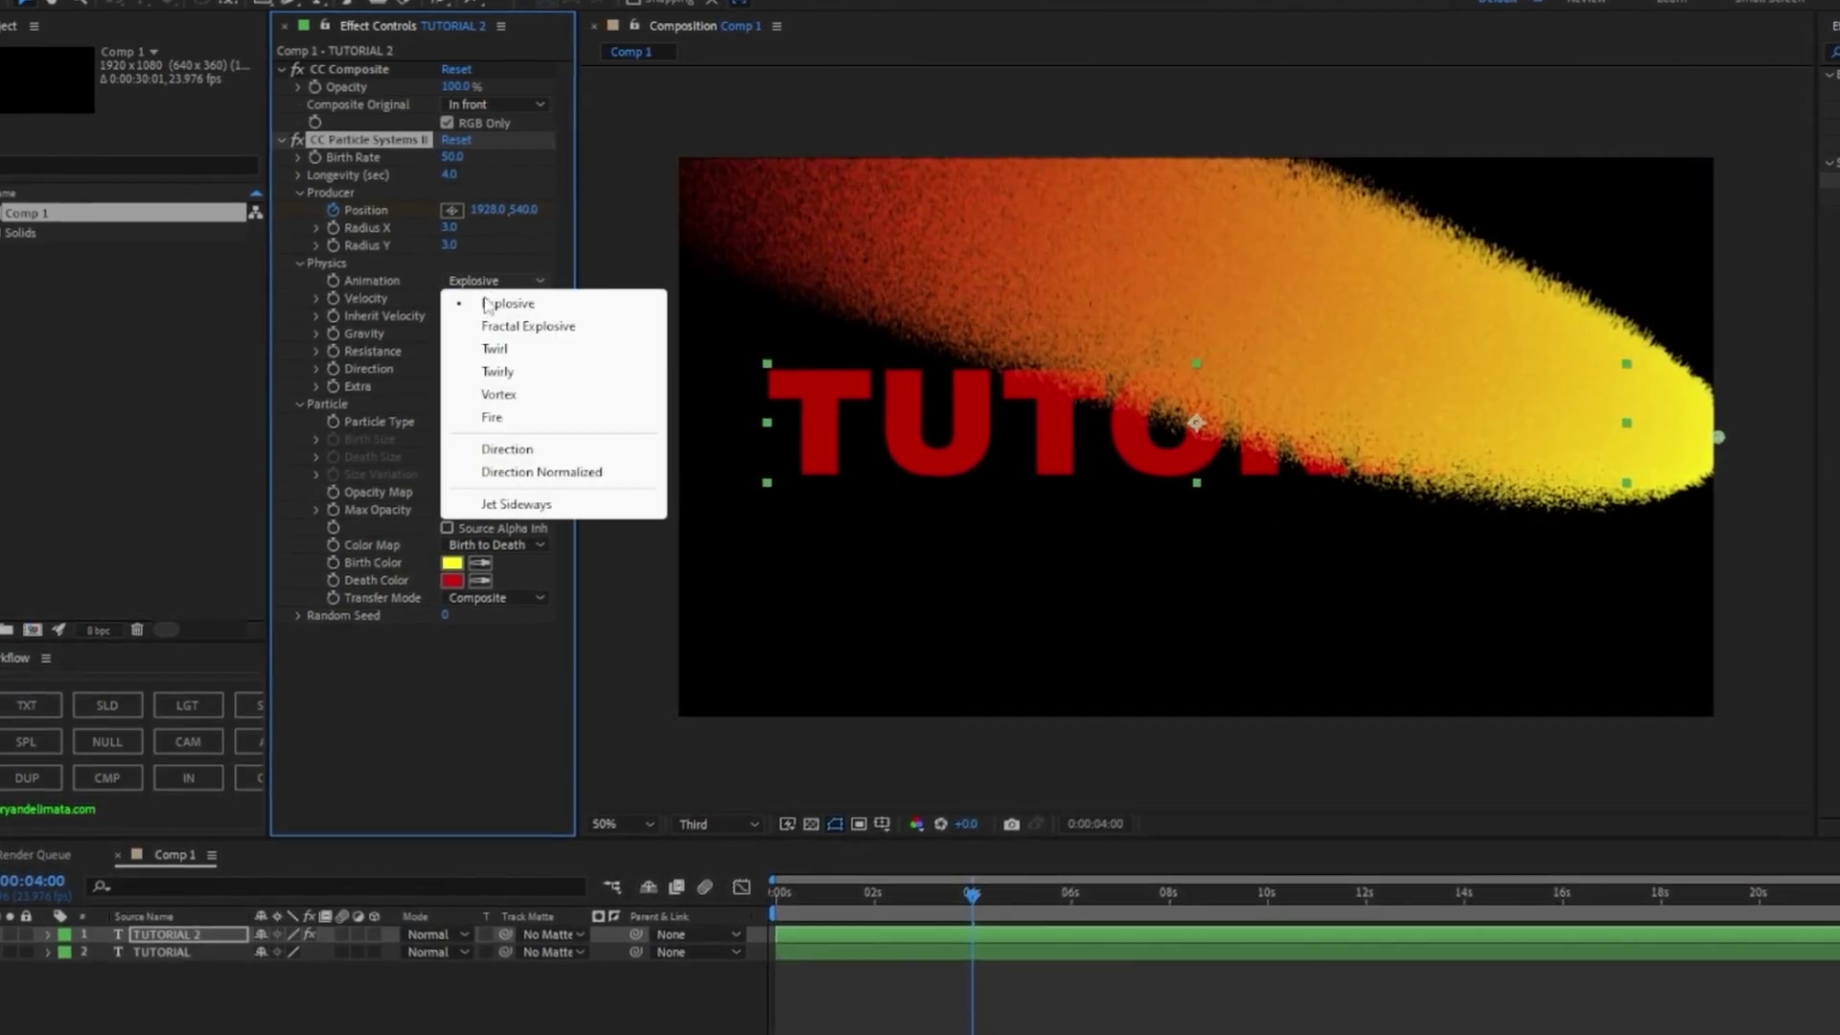
left_click(514, 449)
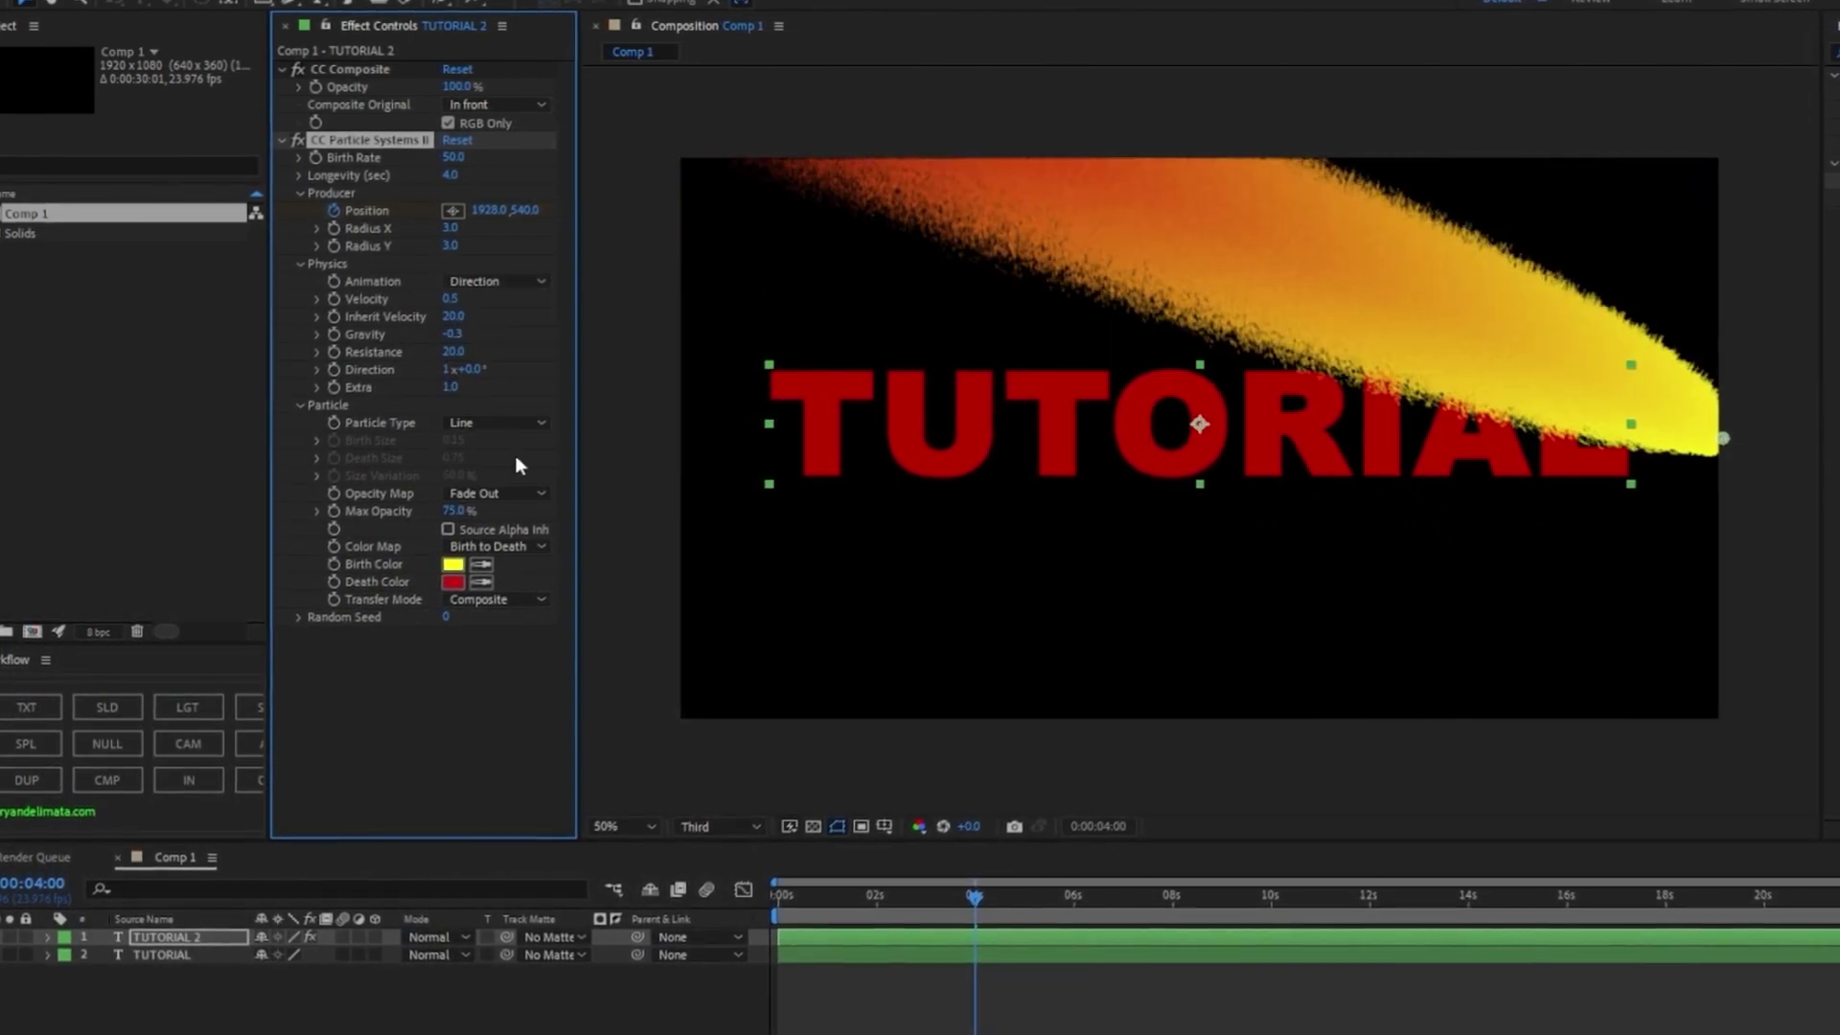
left_click(451, 533)
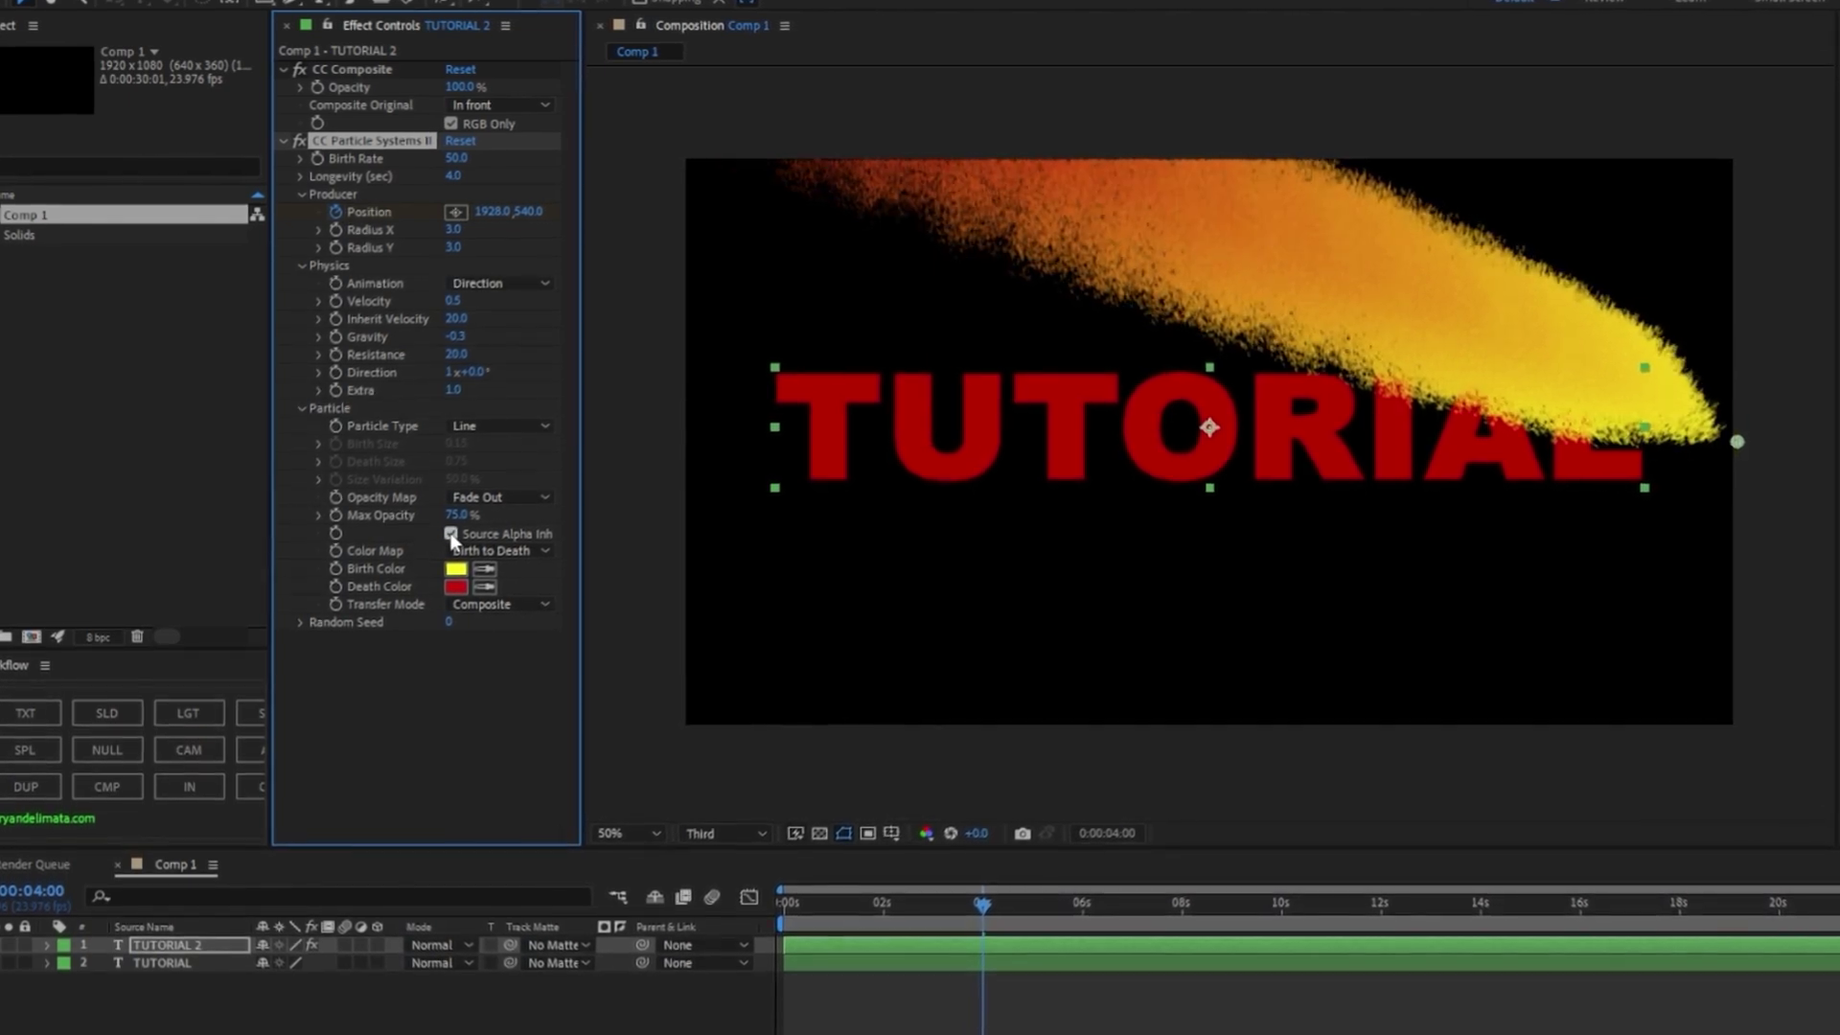
left_click(457, 516)
Set Max Opacity to 30% and change Birth Color to dark red 7B0000.
type("30")
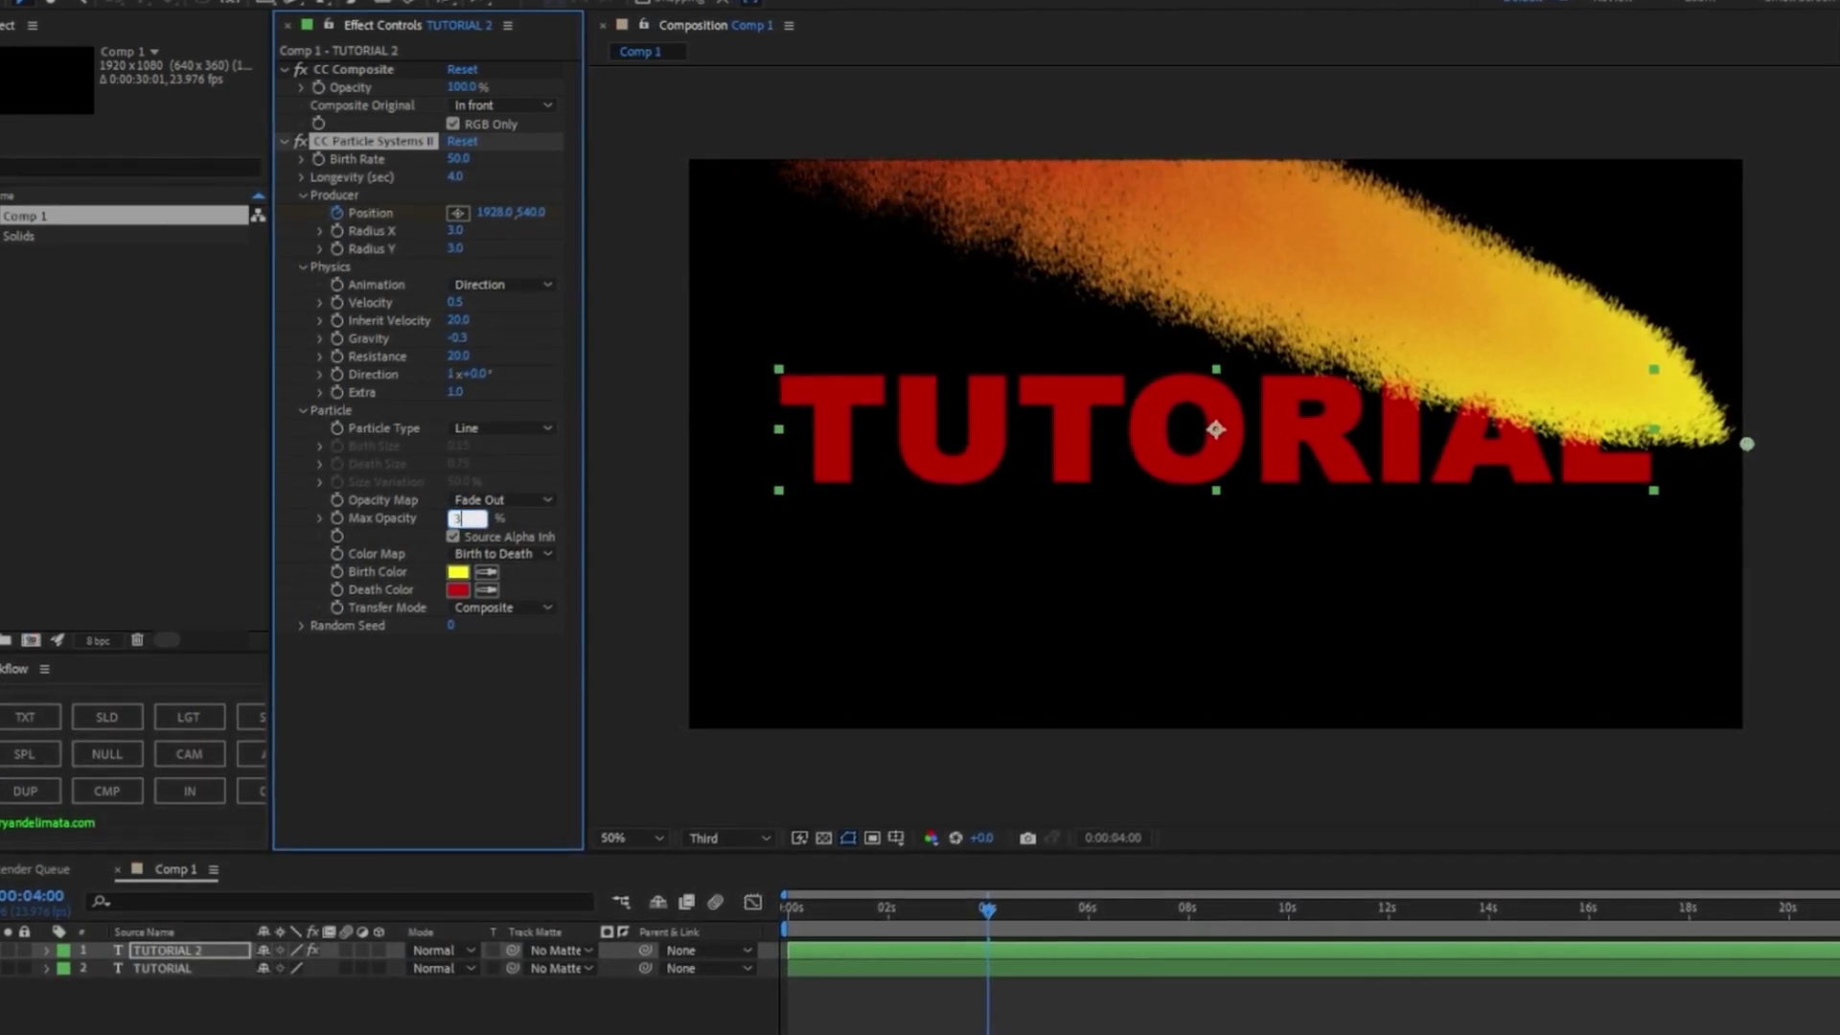
key("Return")
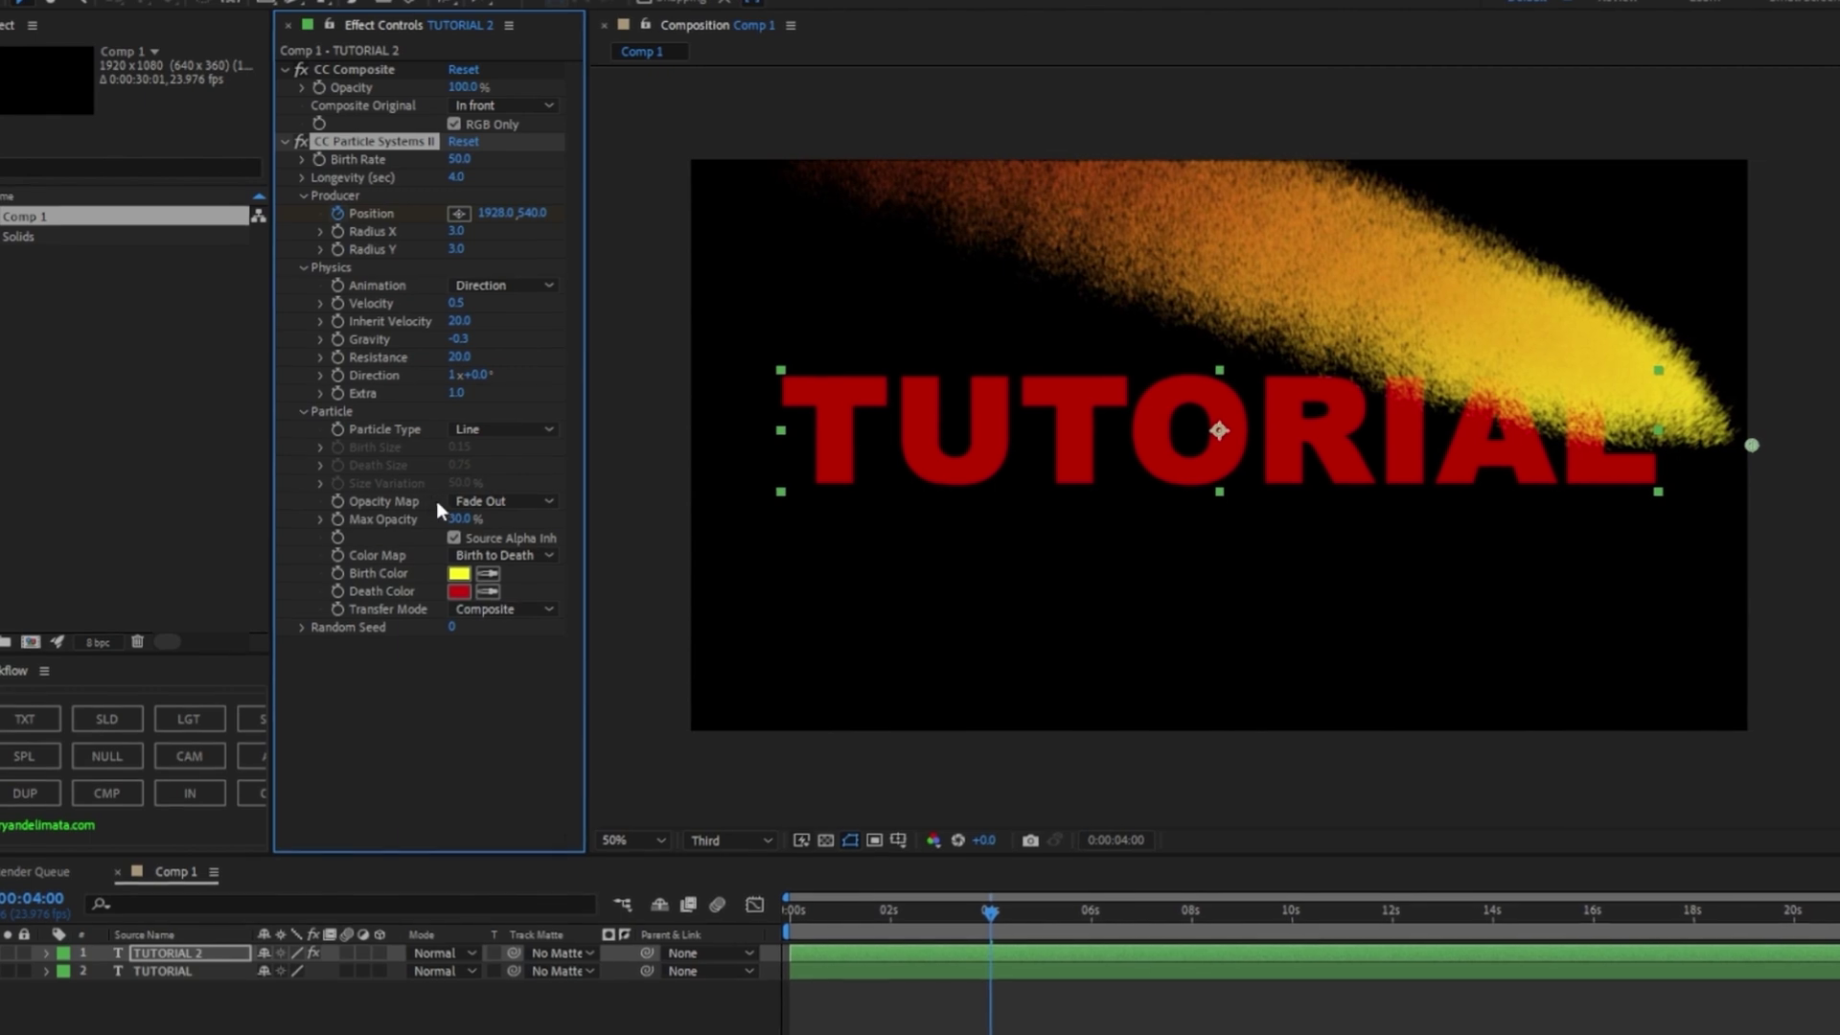
left_click(459, 573)
mouse_move(1114, 506)
left_mouse_down()
mouse_move(1141, 415)
mouse_move(1088, 640)
mouse_move(913, 422)
mouse_move(1047, 584)
mouse_move(1093, 599)
left_mouse_up()
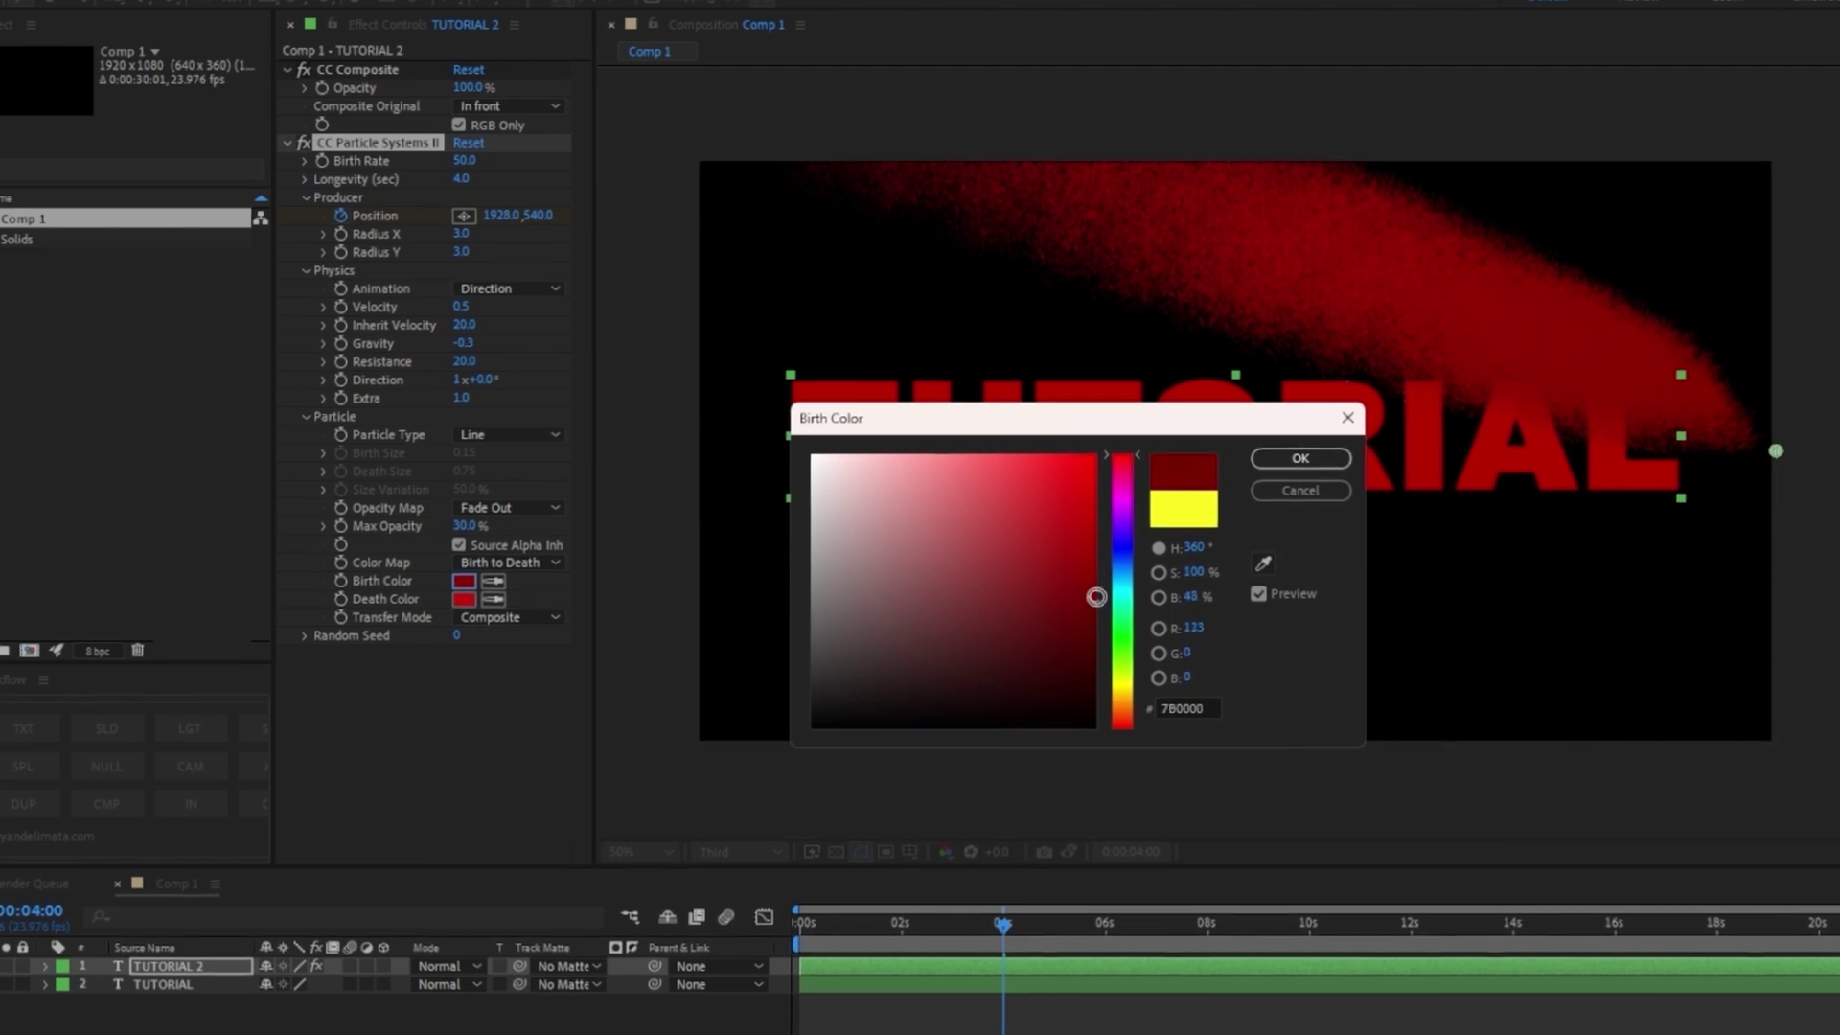
left_click(1296, 457)
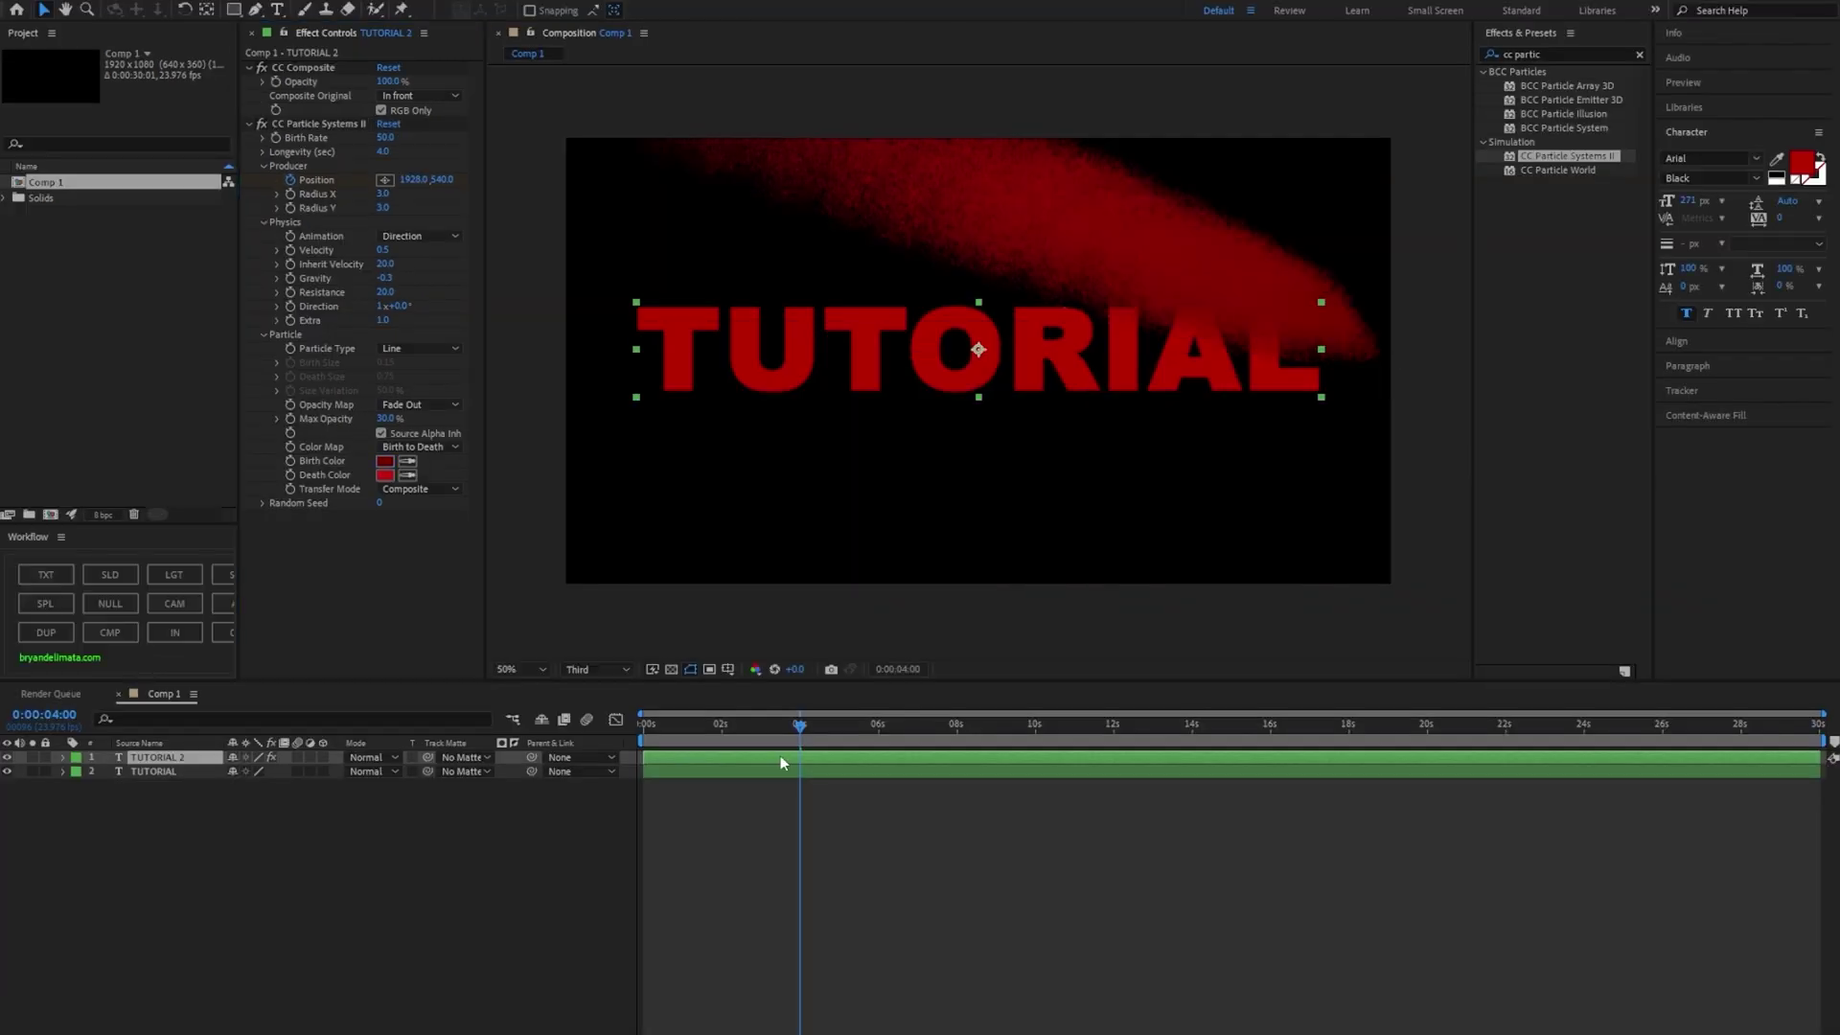
left_click(780, 756)
Reveal the particle layer's keyframes and preview the particle sweep from the start.
key("u")
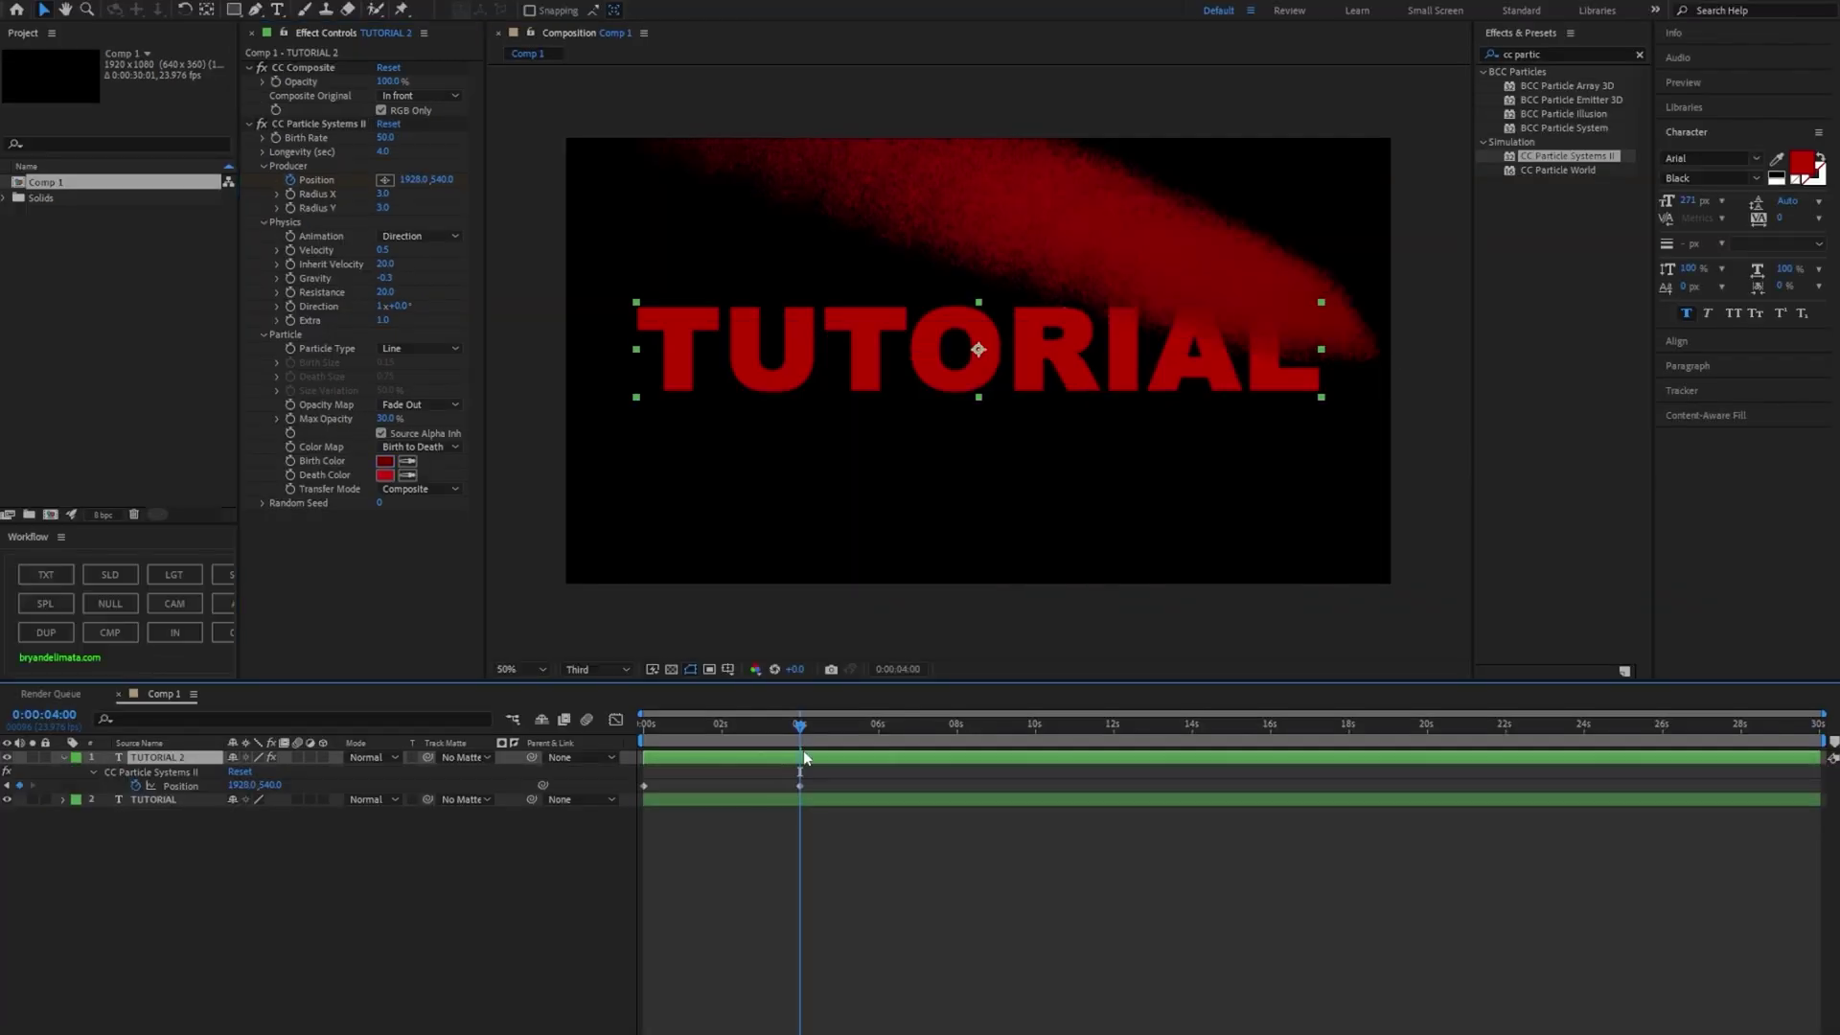
left_click(725, 723)
key("space")
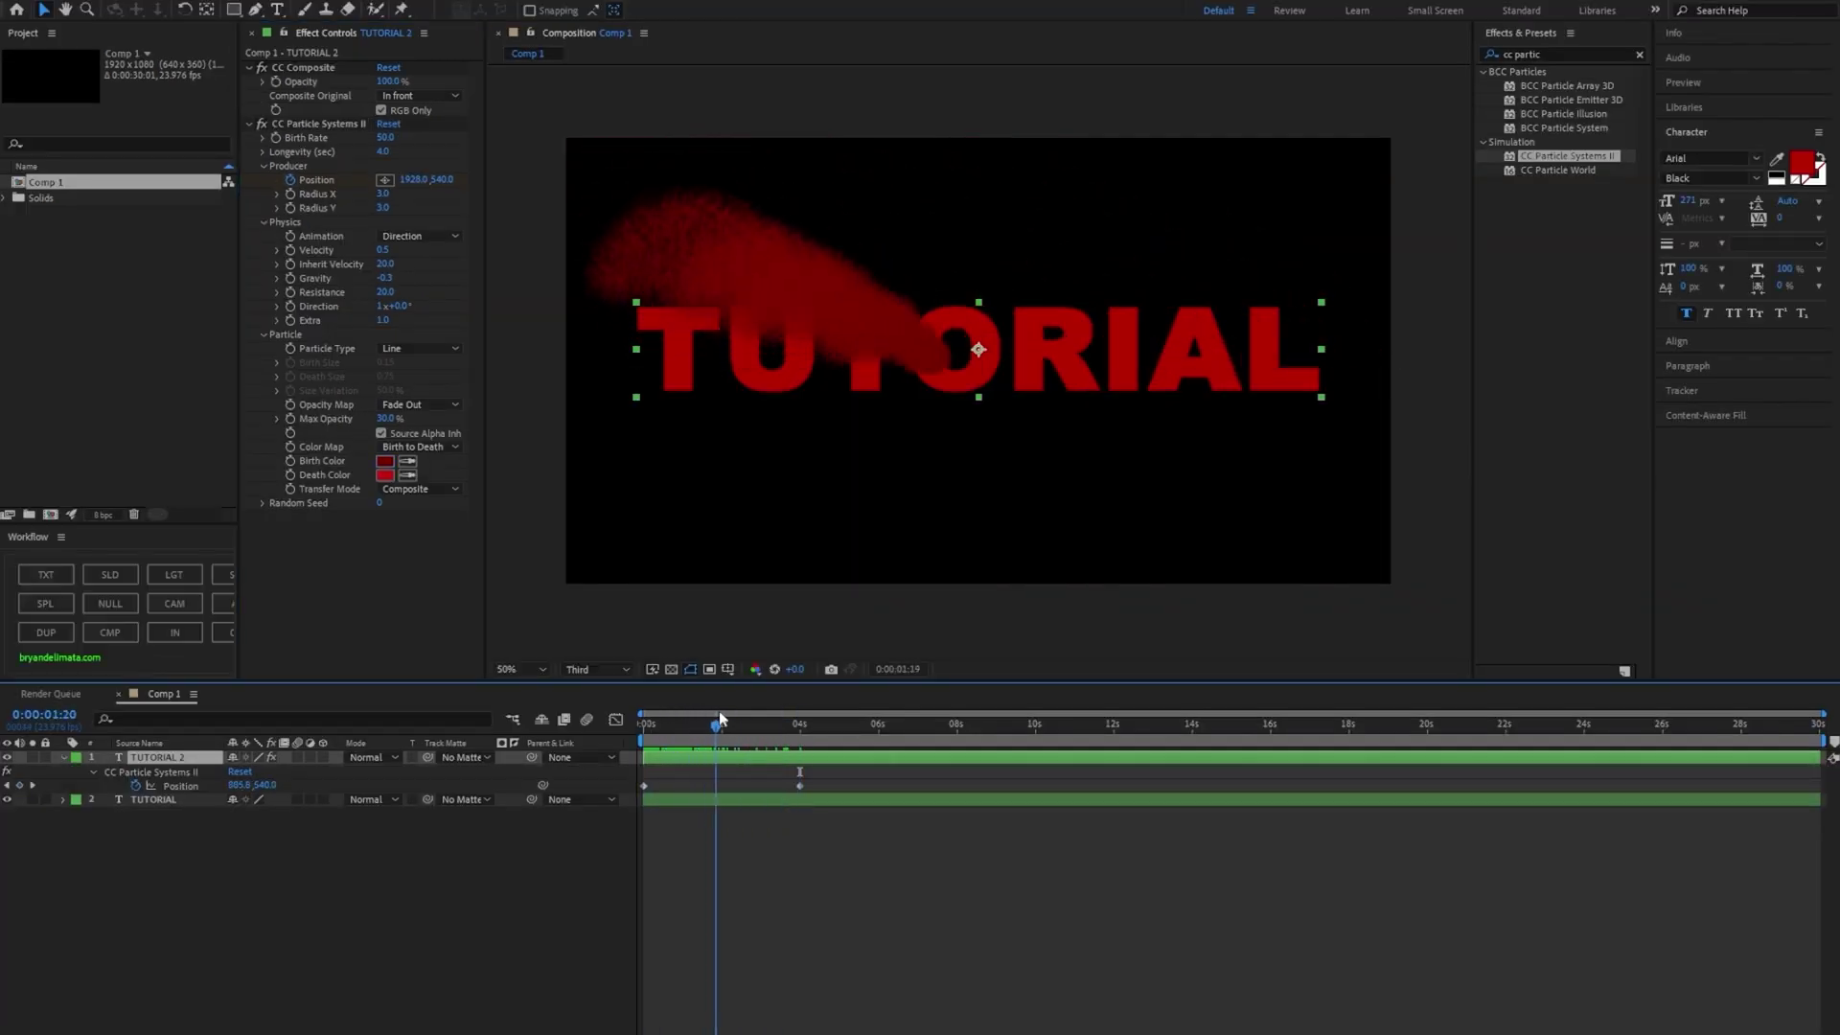
left_click_drag(720, 718, 801, 707)
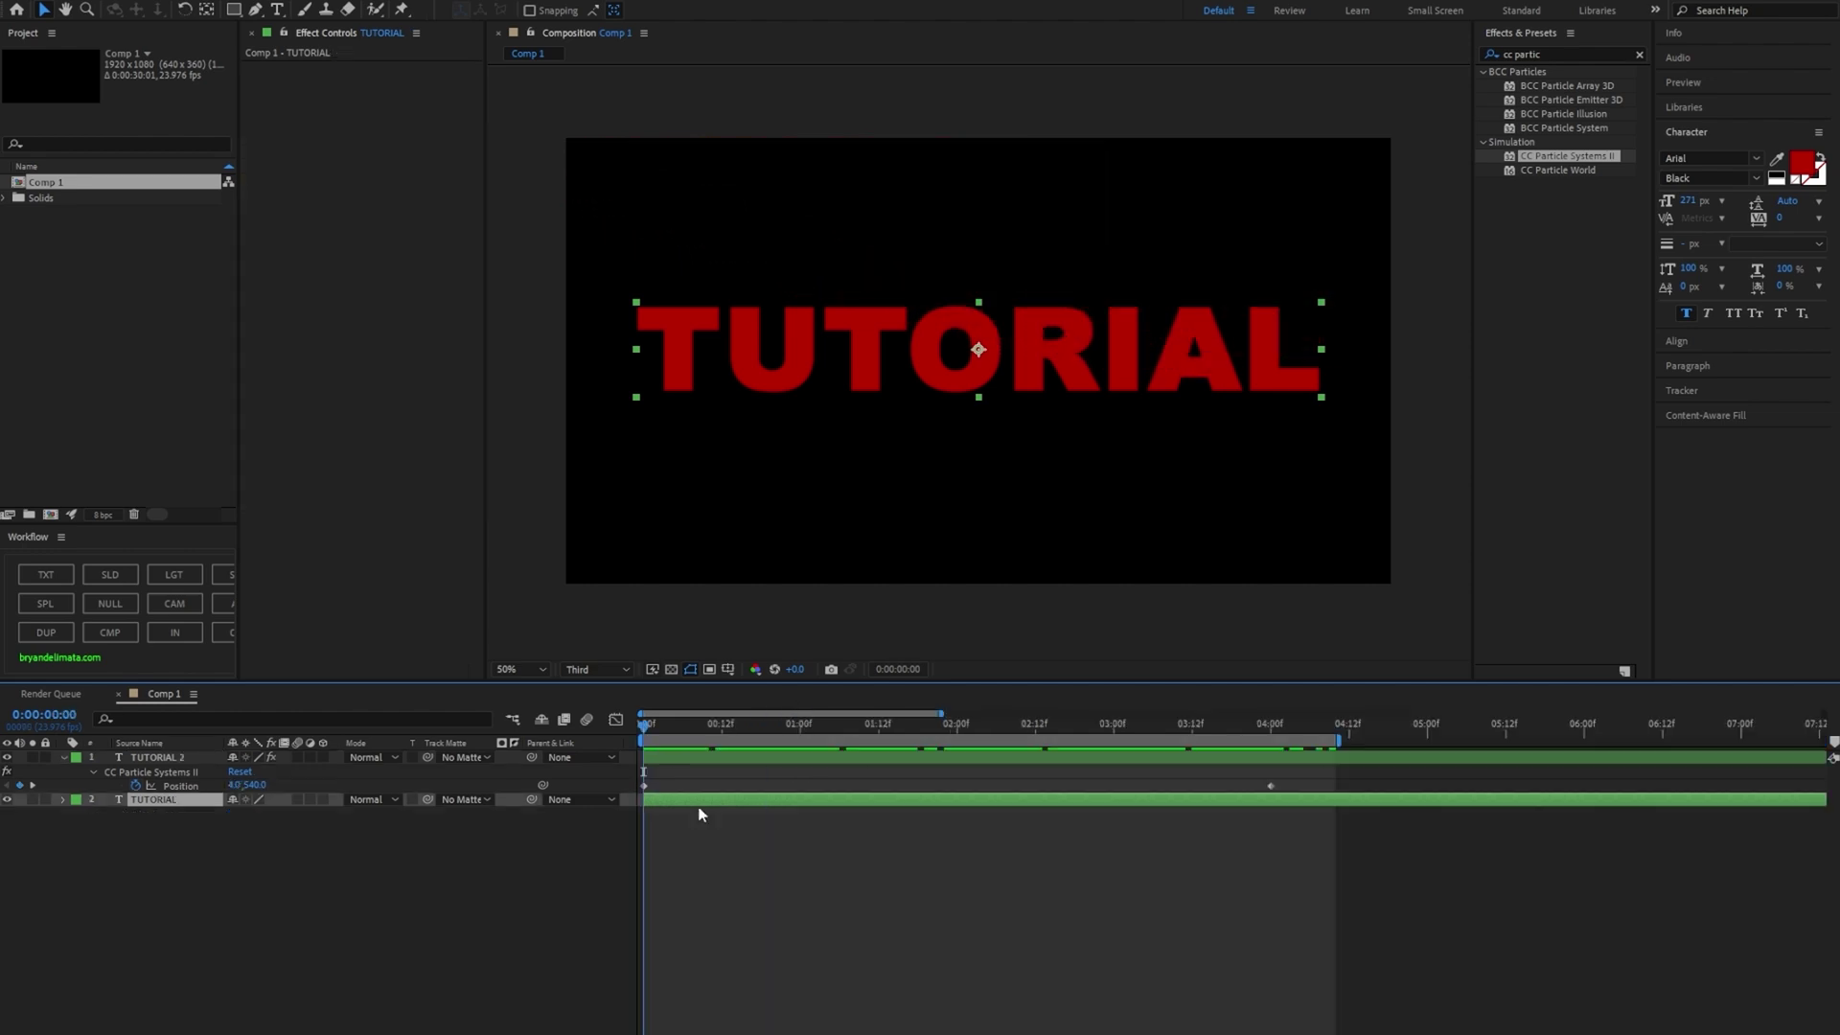
Apply Linear Wipe to TUTORIAL, keyframing Transition Completion from 0% to 100% at 4 seconds.
left_click(1638, 54)
type("linea")
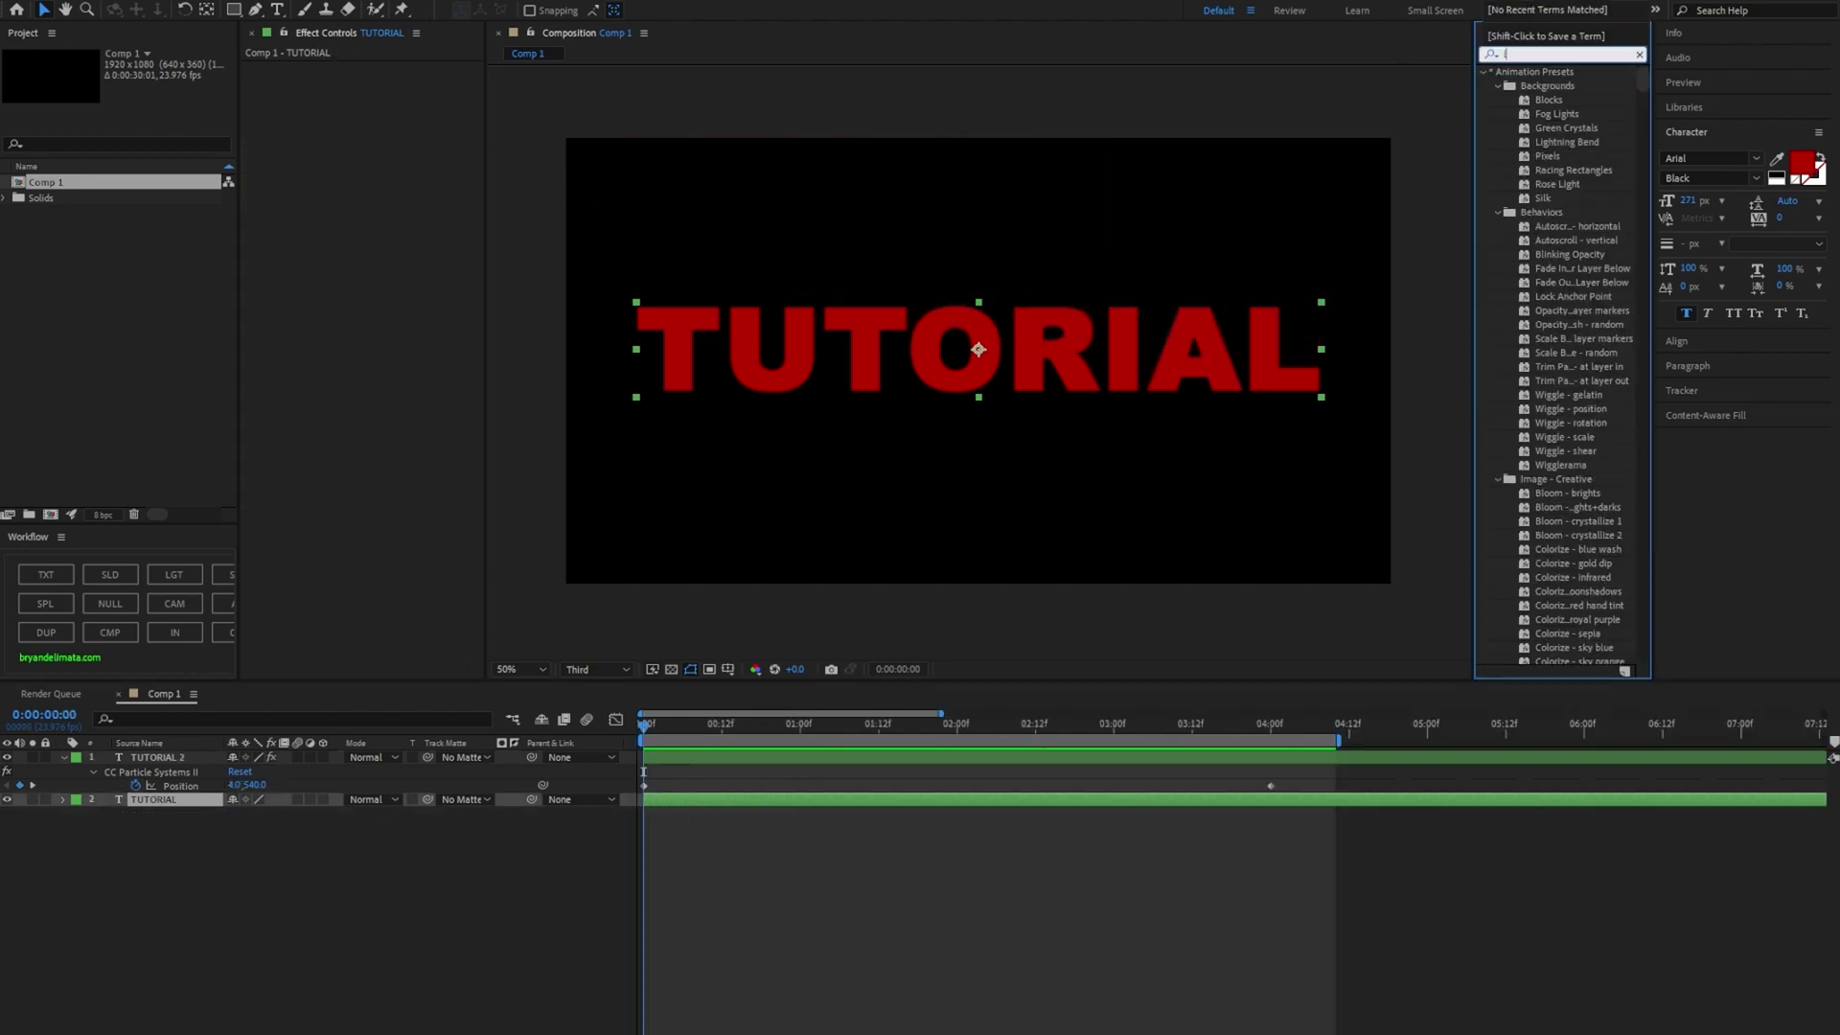
left_click_drag(1561, 254, 681, 807)
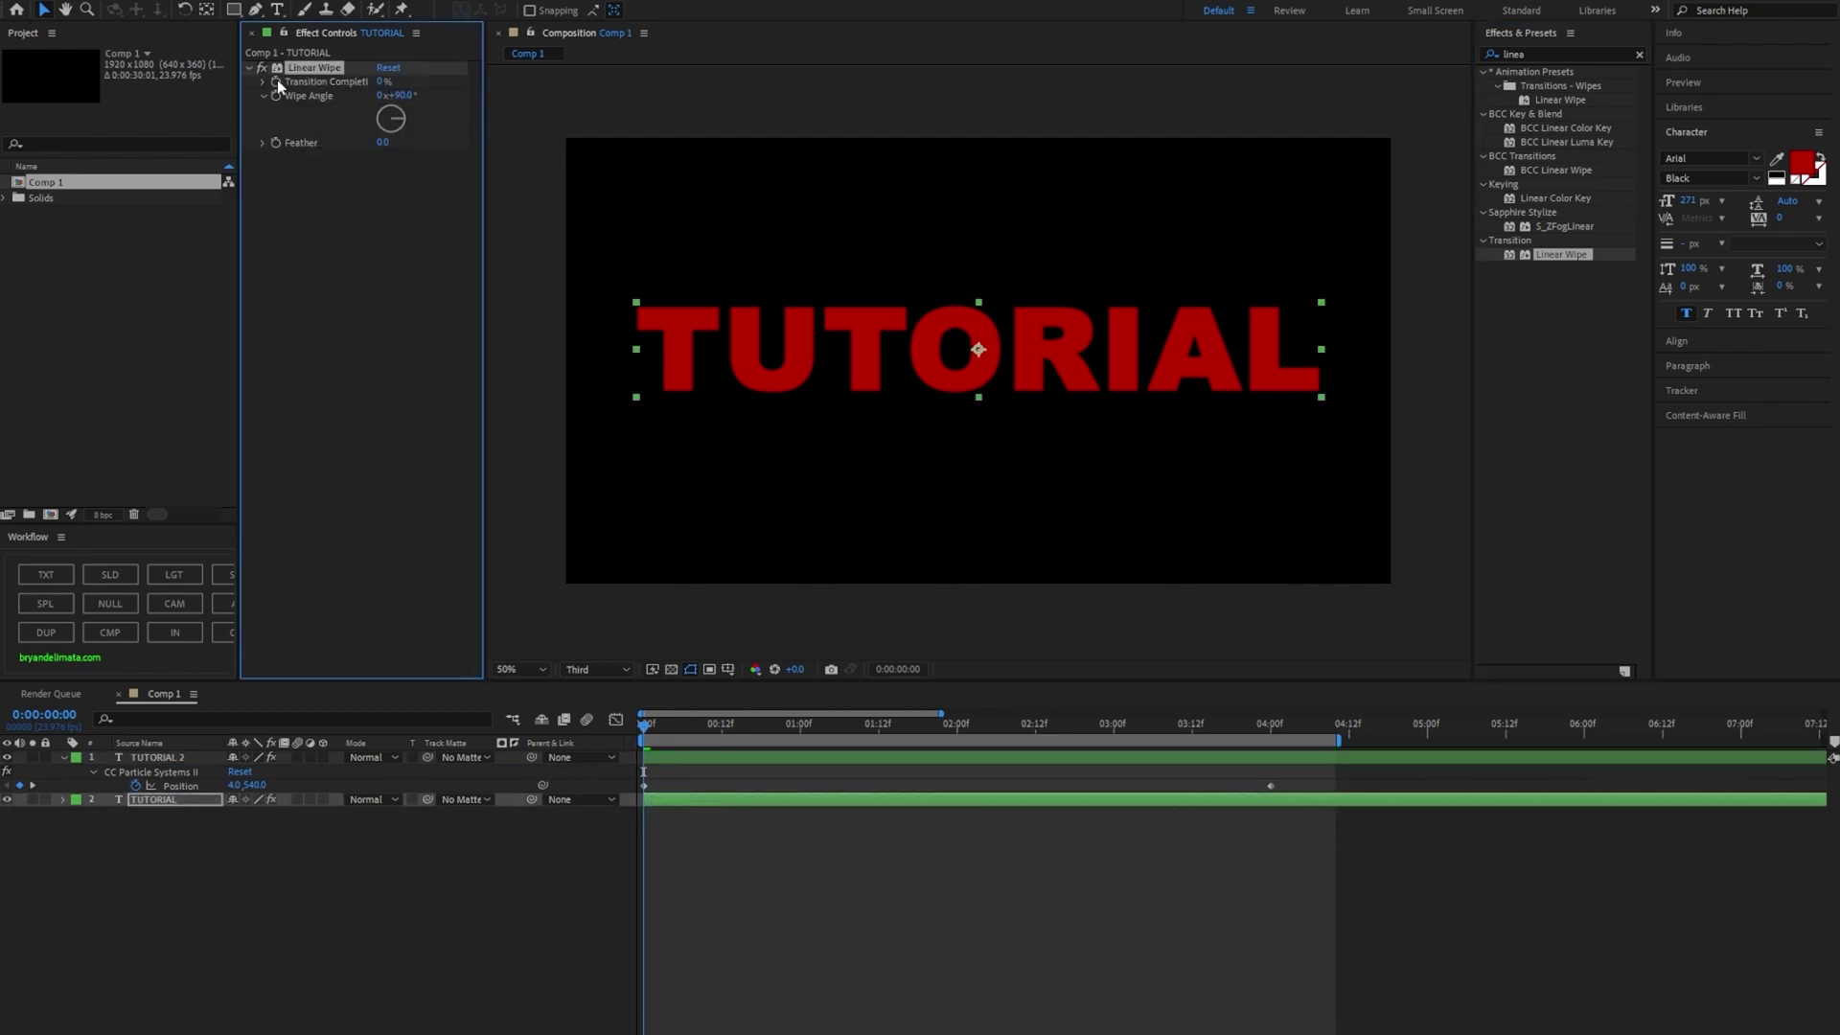
left_click(276, 82)
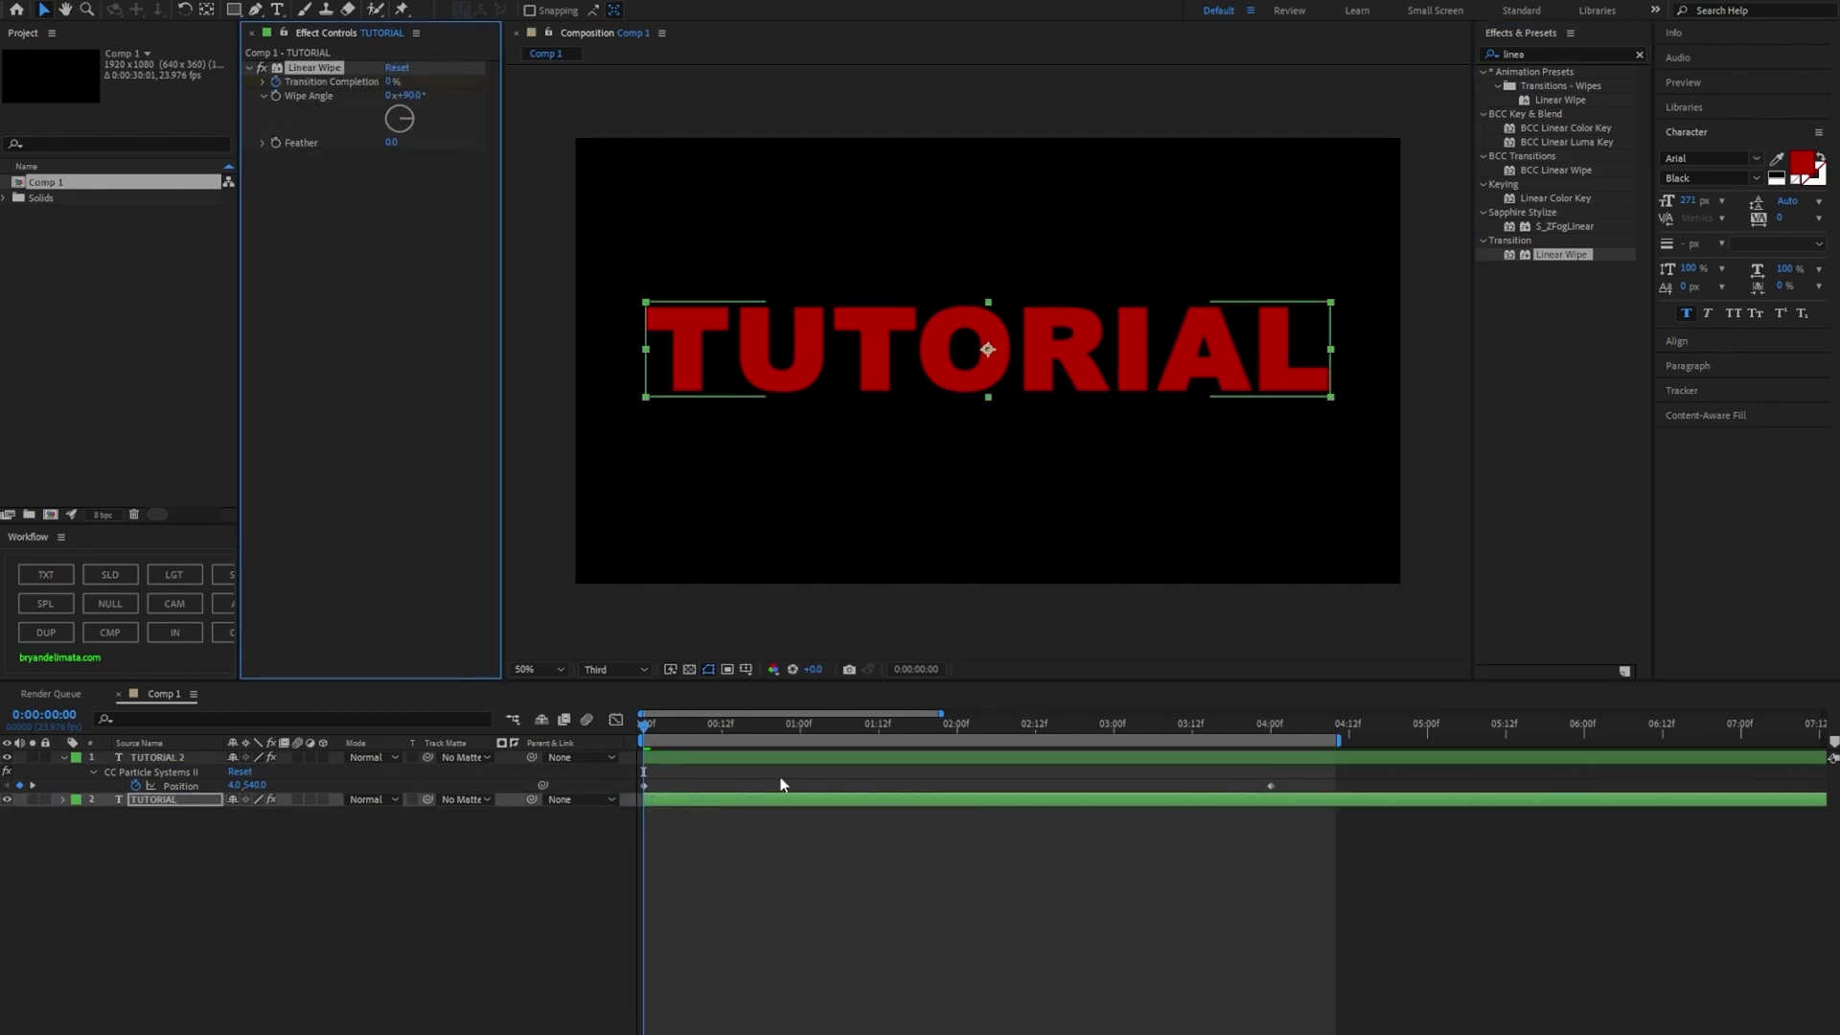
left_click(1274, 729)
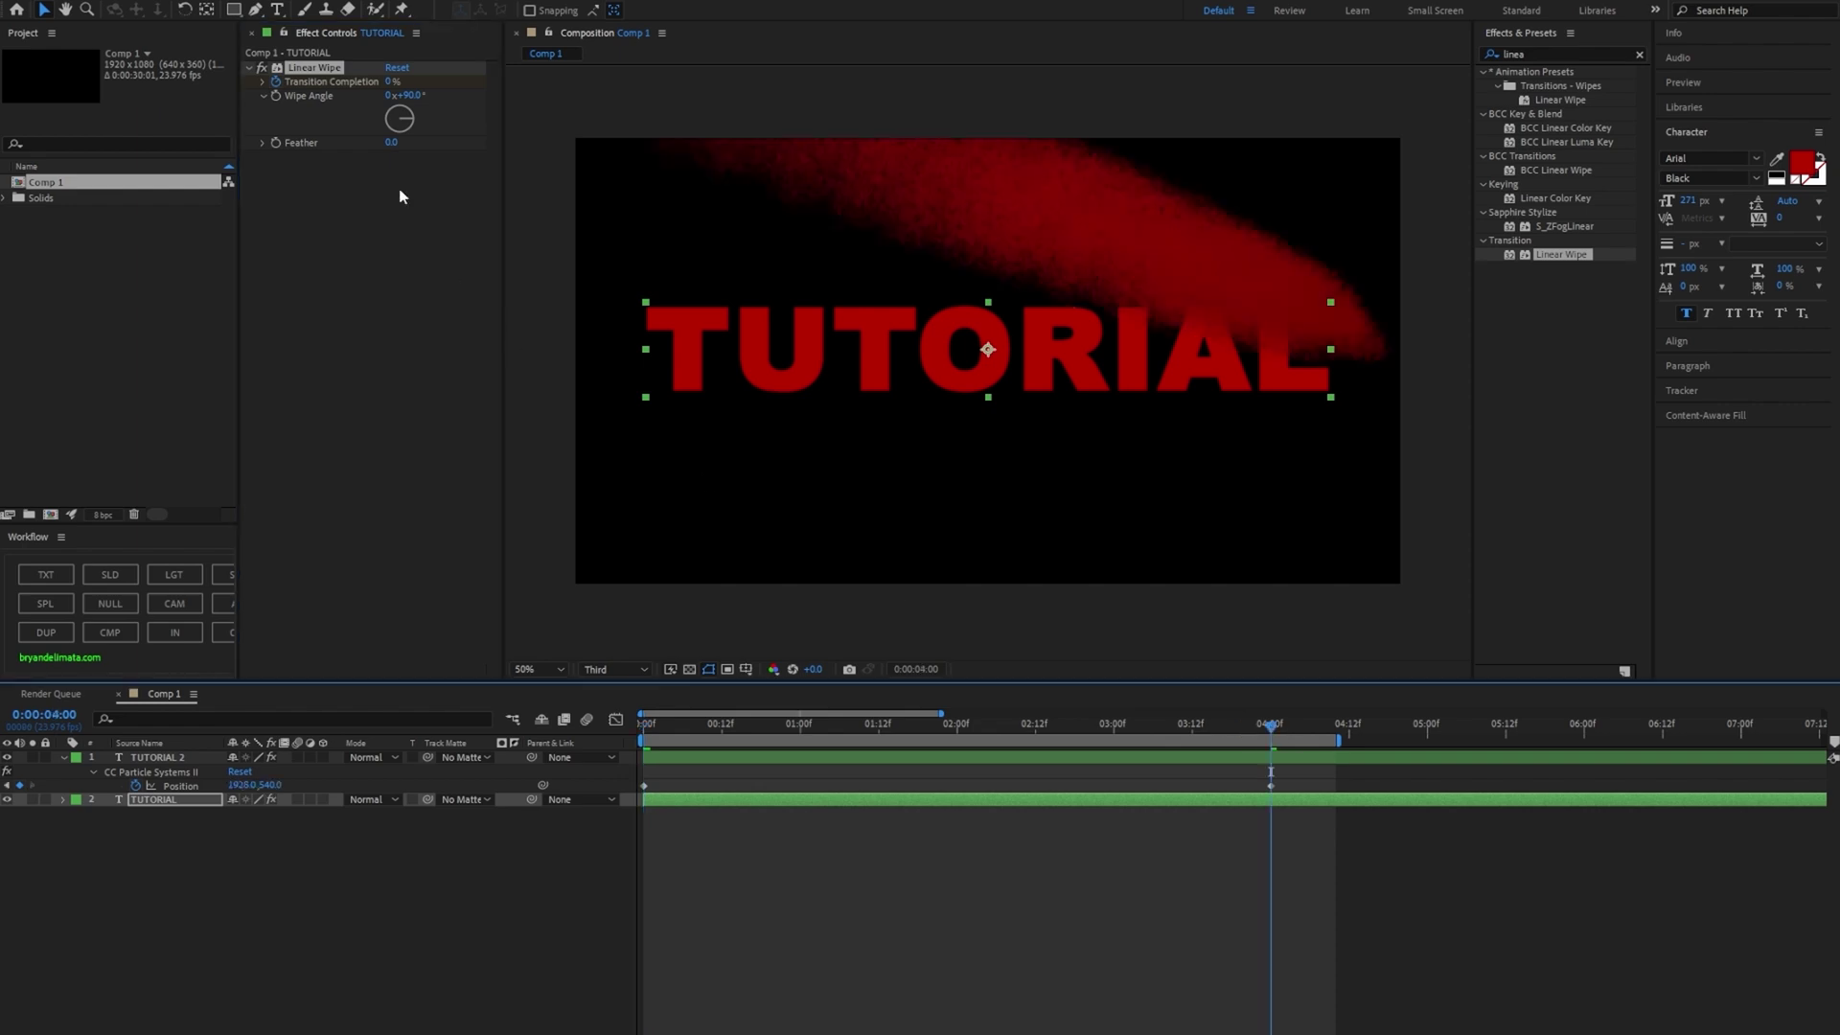
left_click_drag(392, 82, 452, 65)
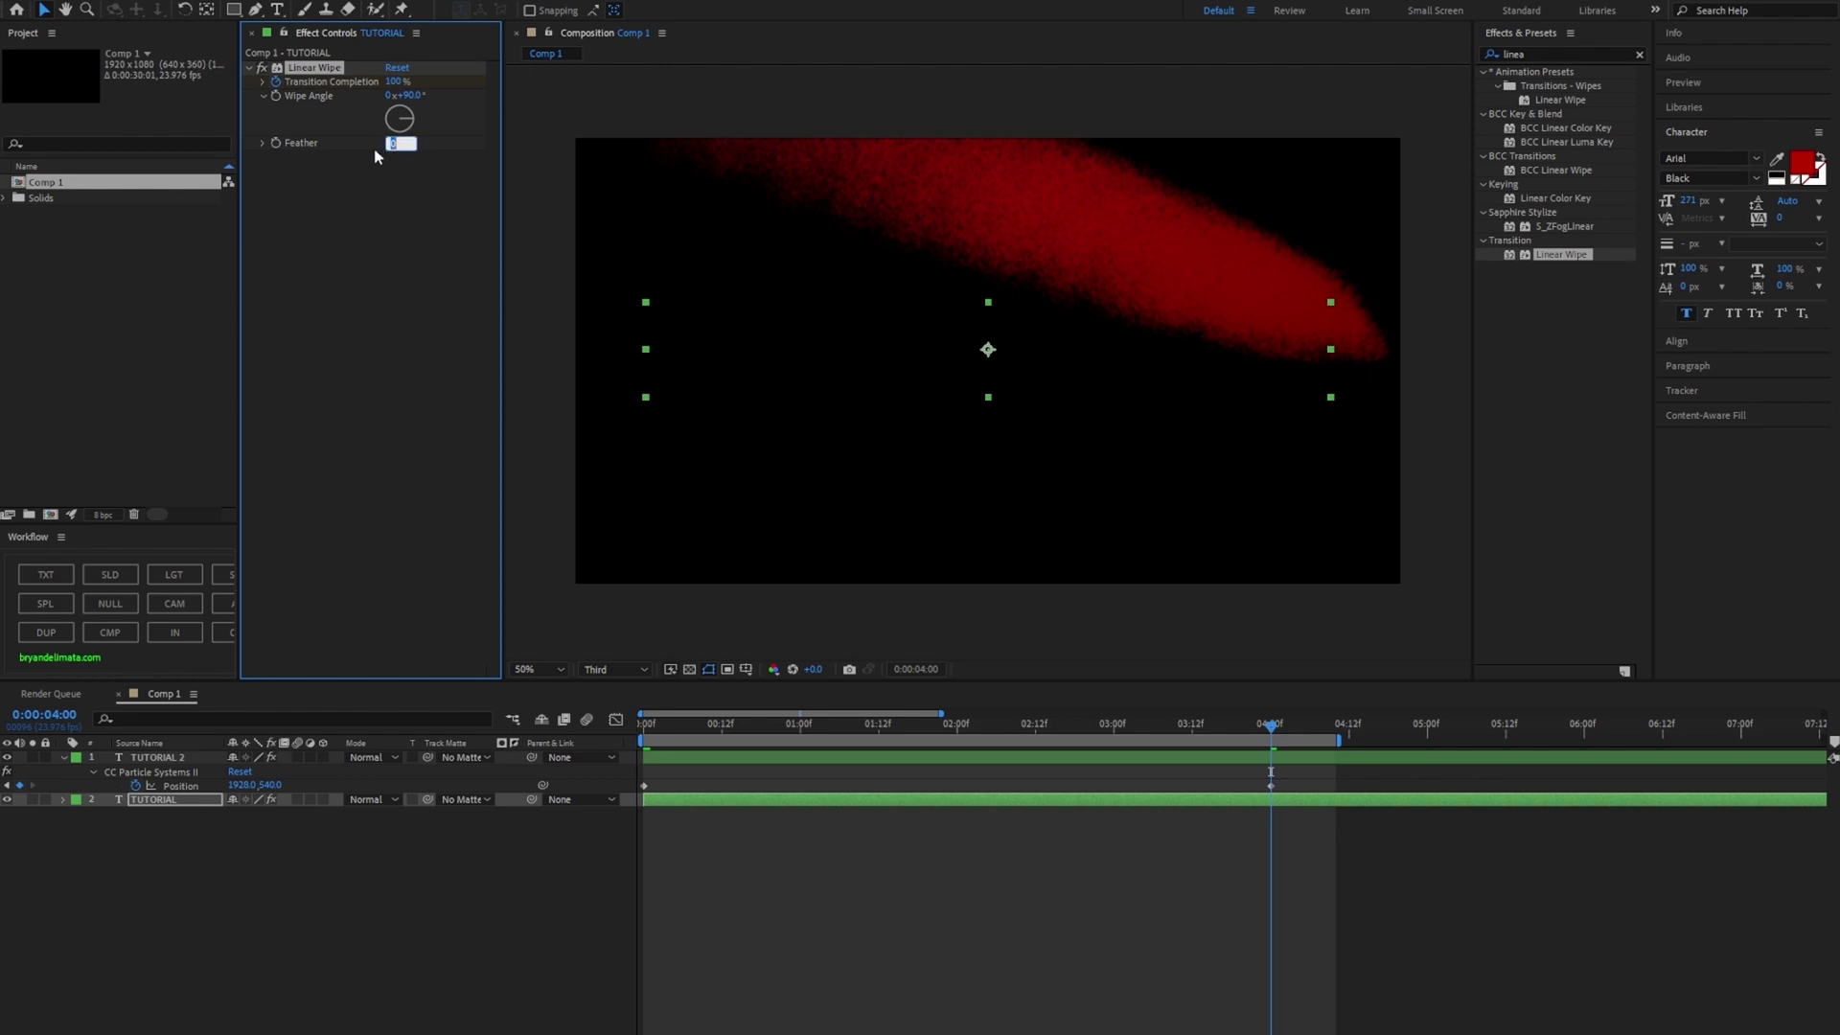
left_click(643, 726)
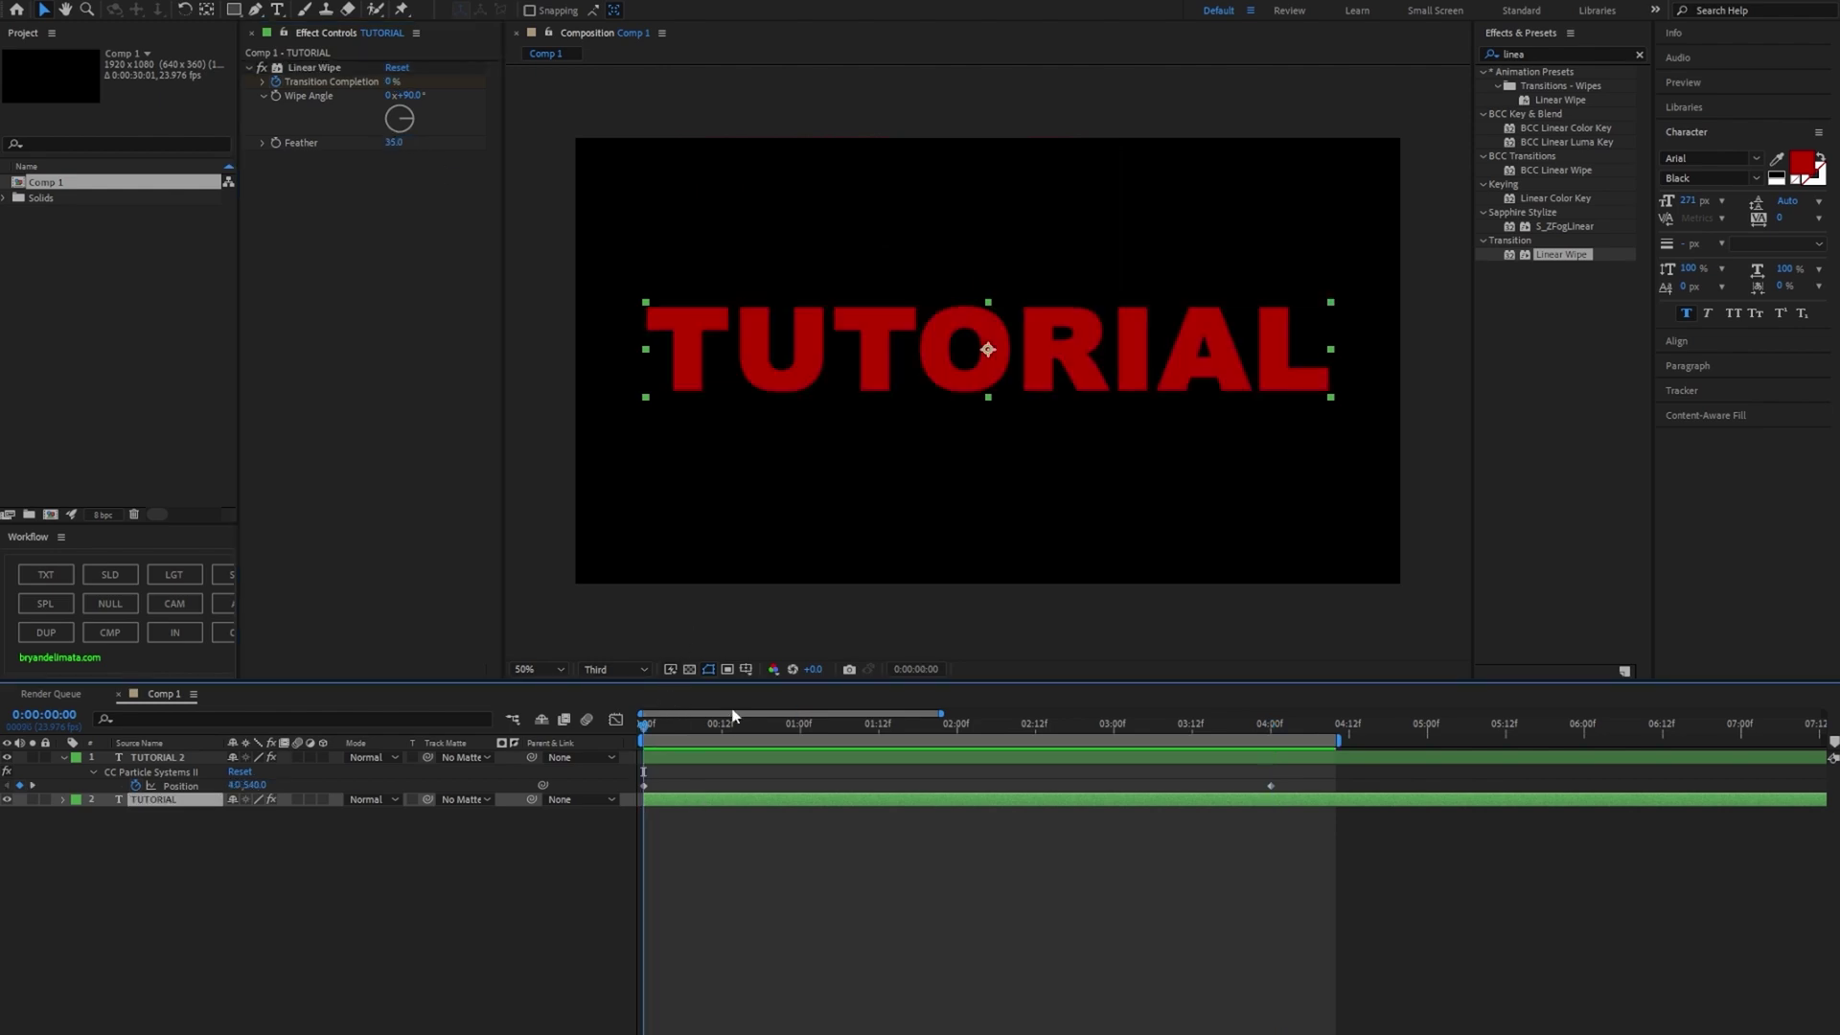
Set TUTORIAL 2's particle Radius Y to 15 and preview the taller trail.
left_click(694, 759)
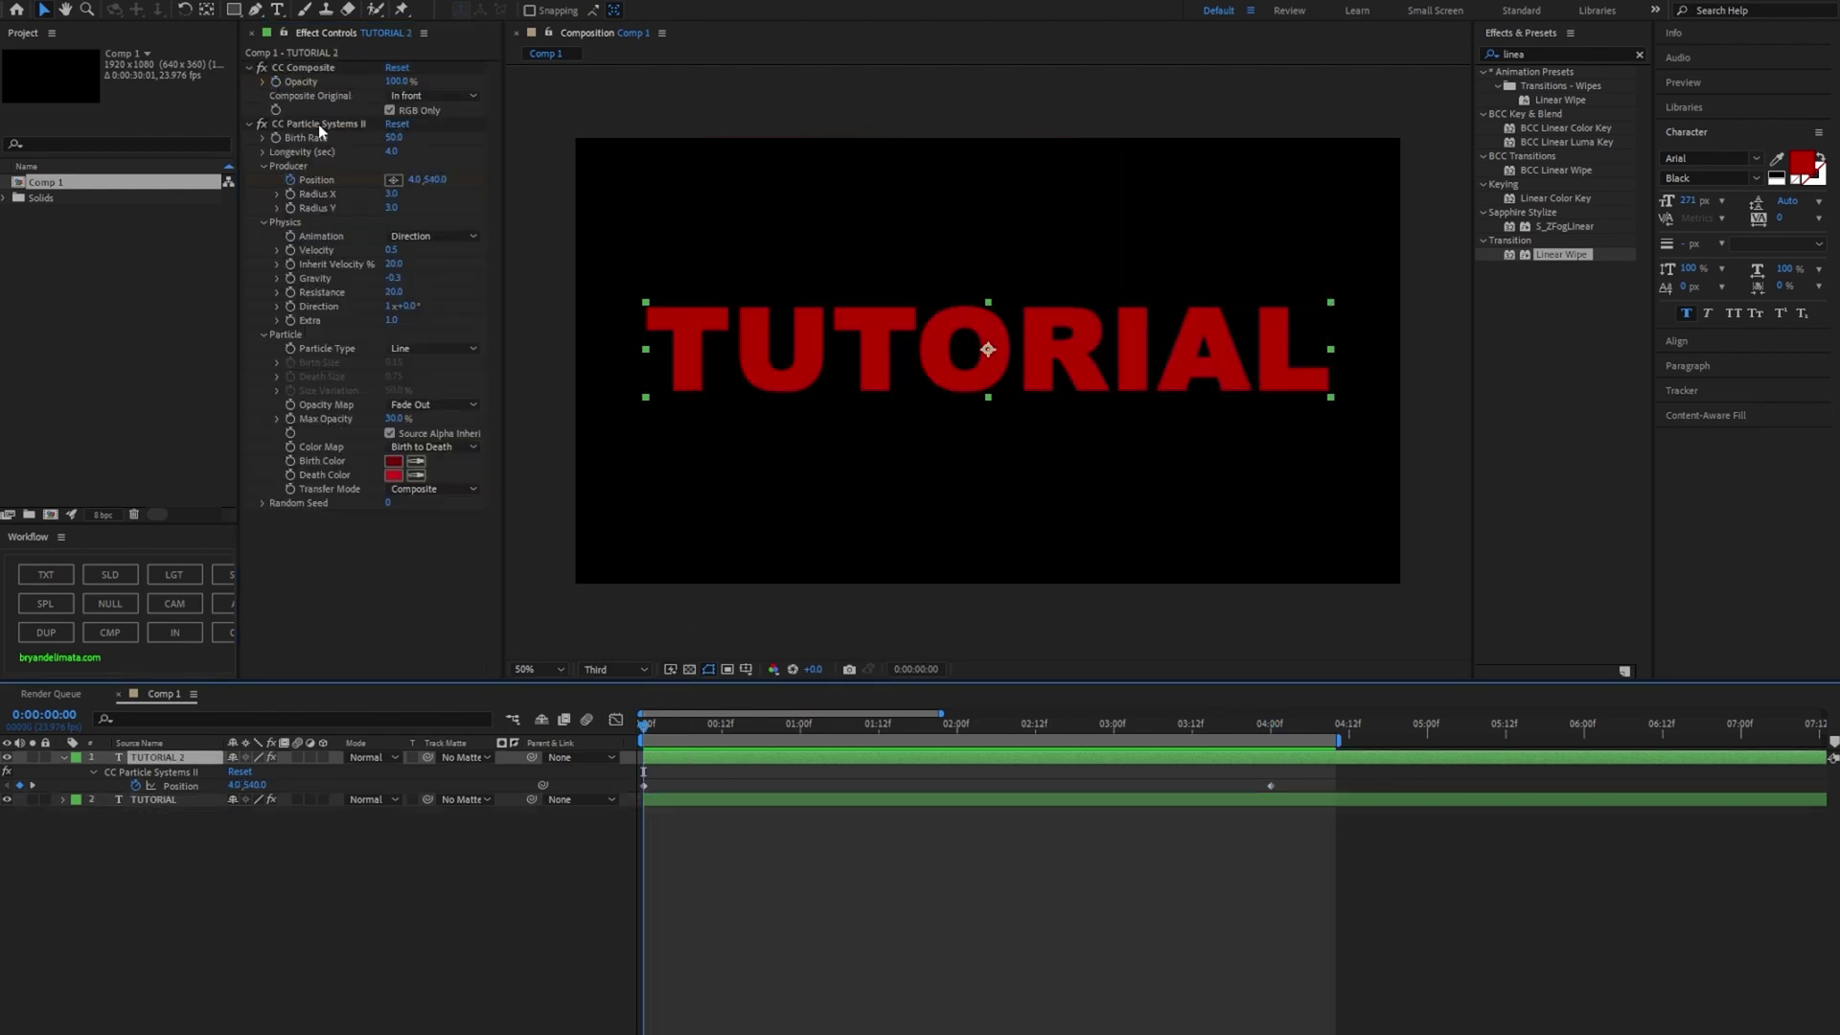
left_click(389, 208)
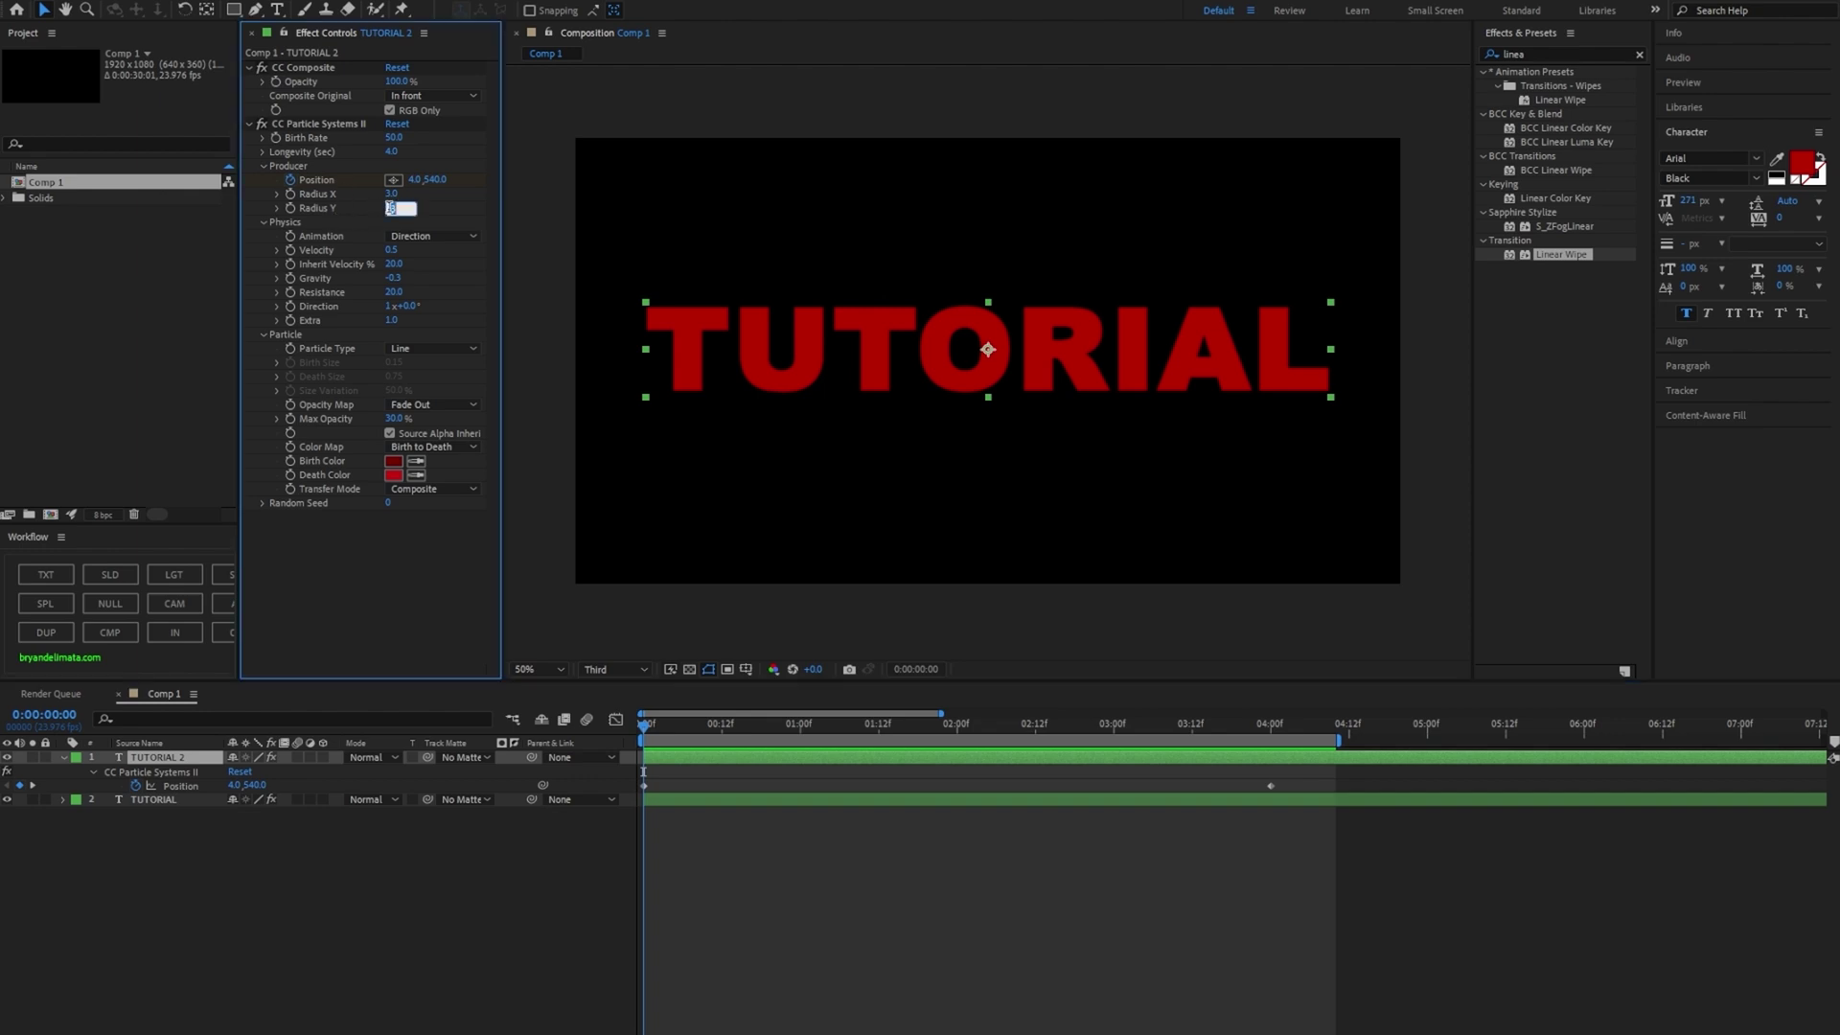
type("15")
key("Return")
key("space")
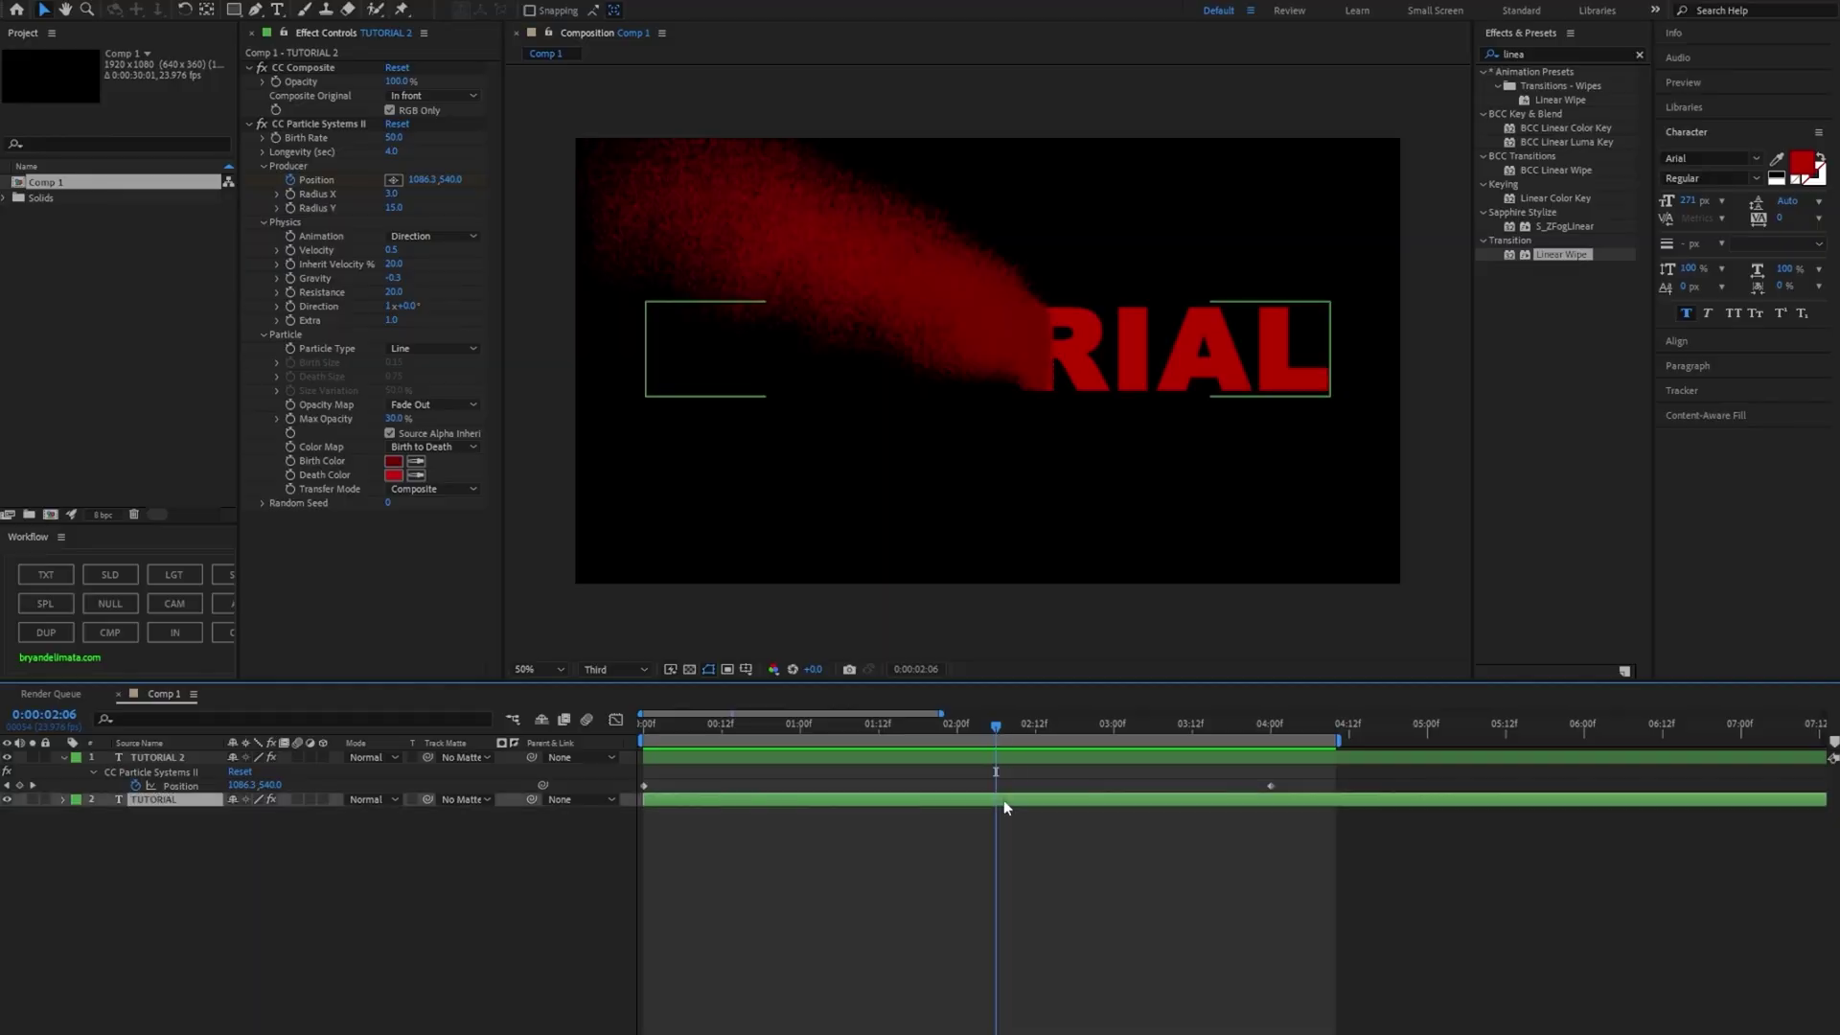
Show both layers' keyframes and select the wipe and Position keyframes at 4:00.
key("u")
left_click_drag(1303, 839, 970, 830)
Shift the 4:00 end keyframes to about 2:00, then preview and scrub the dissolve timing.
key("Home")
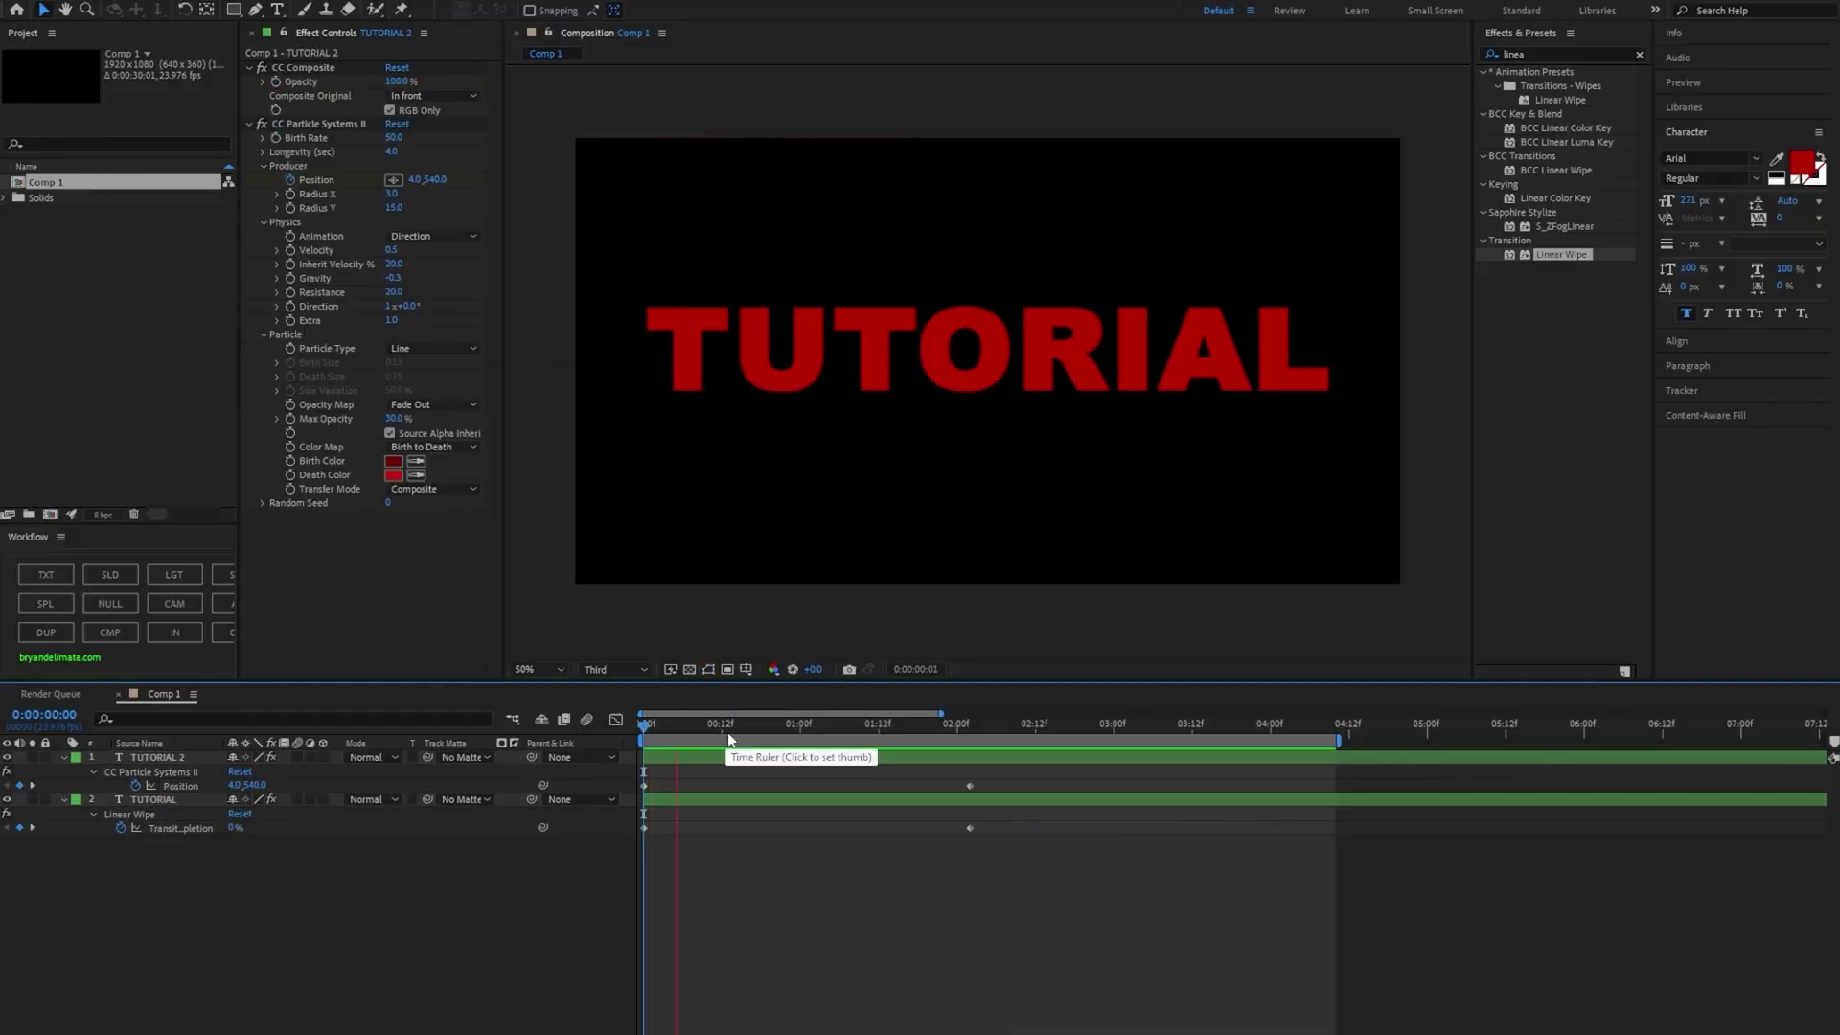
key("space")
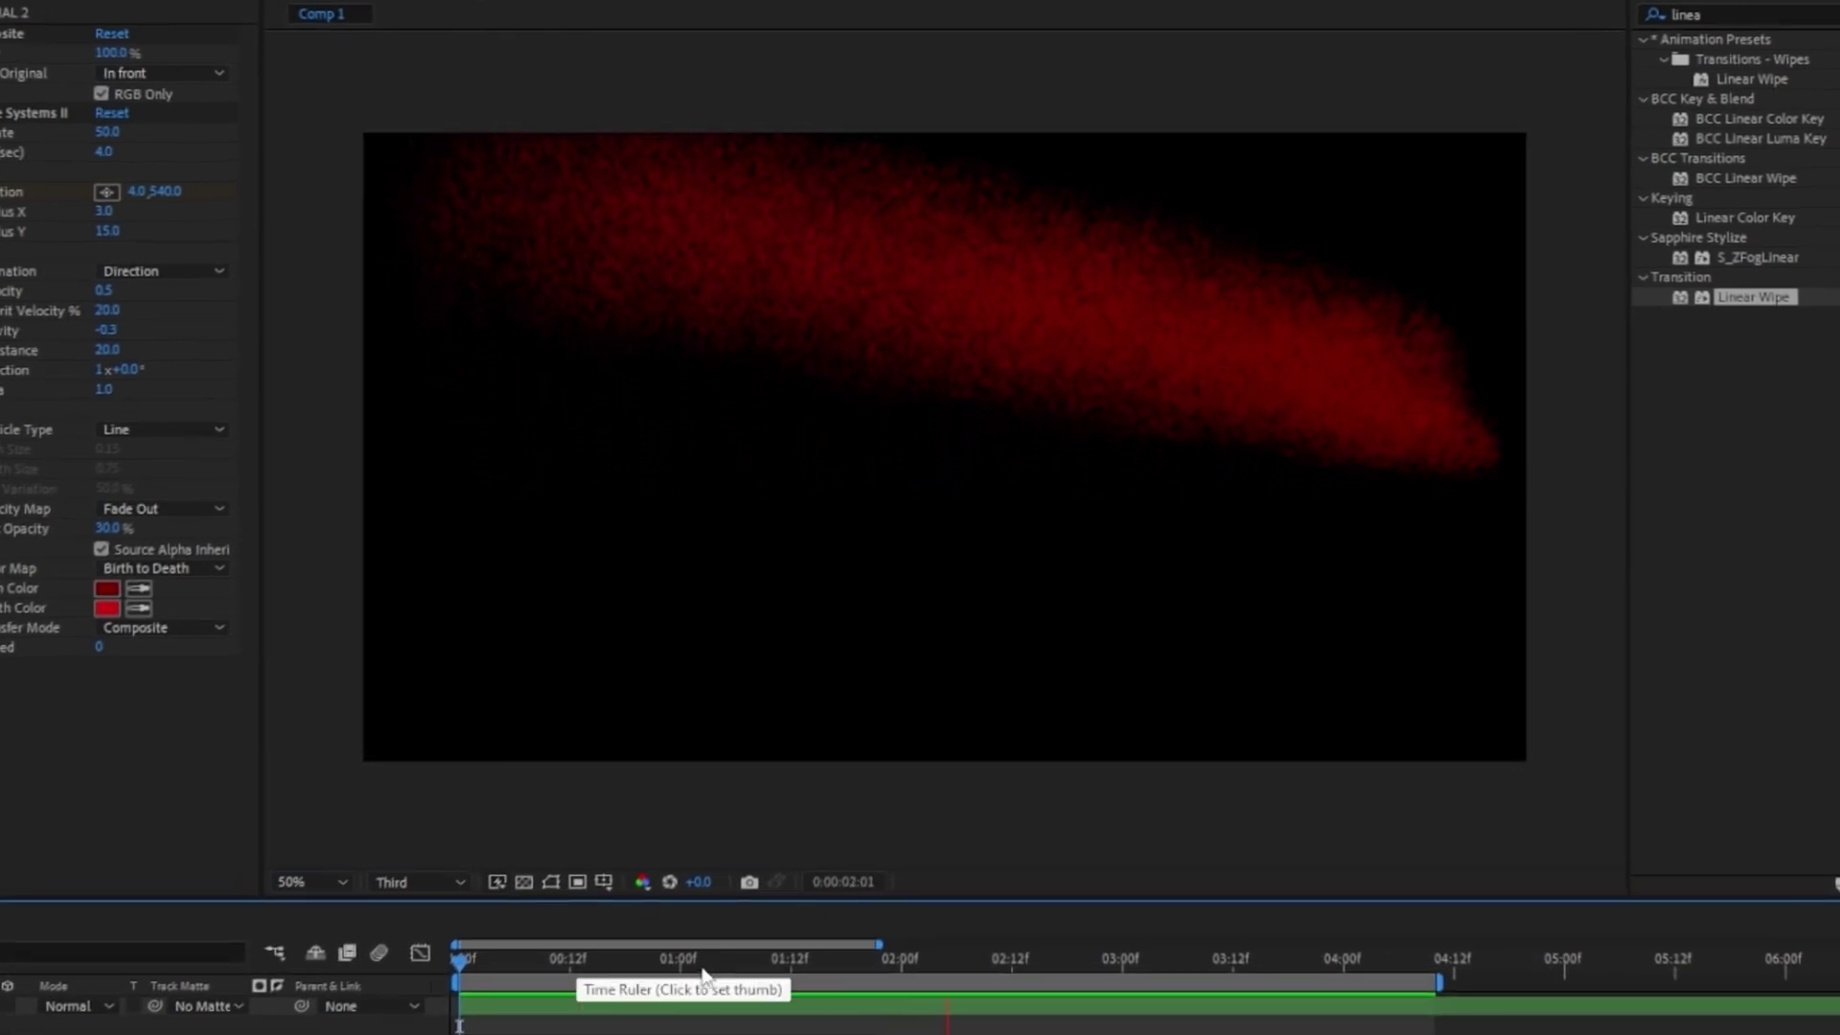
left_click(782, 964)
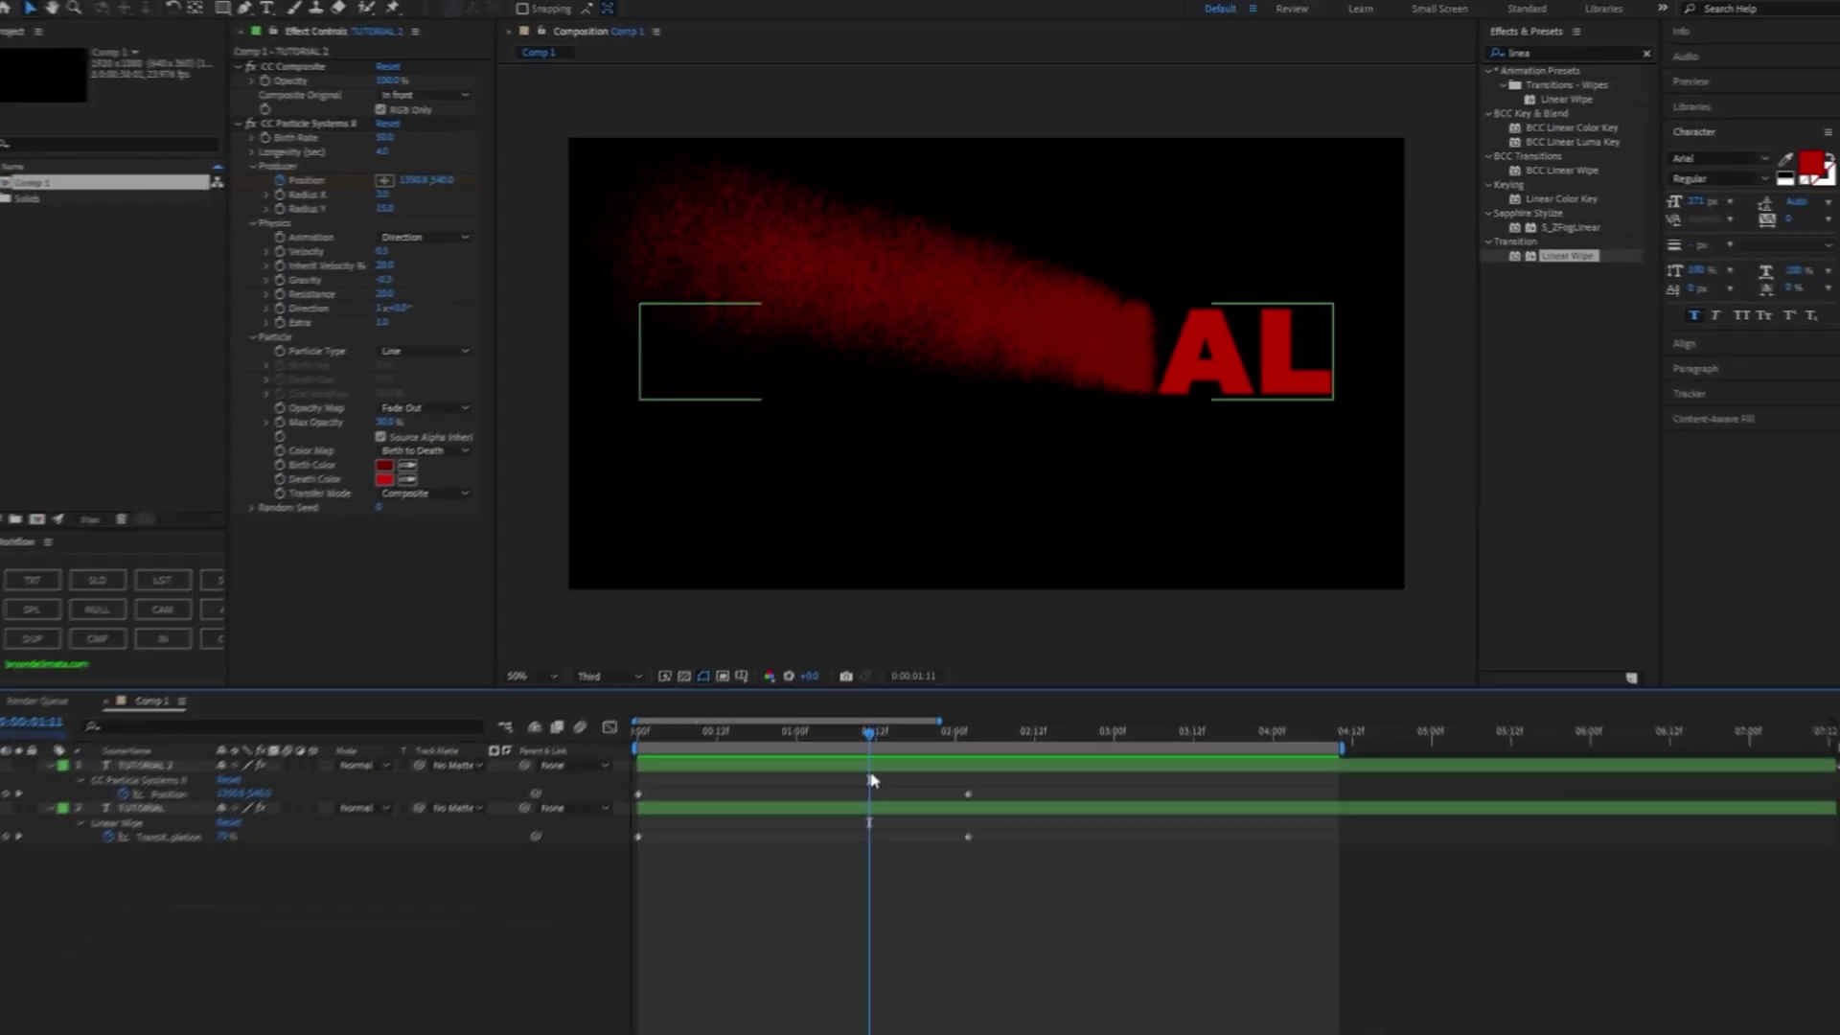
left_click_drag(496, 969, 1201, 992)
left_click_drag(1171, 747, 852, 728)
Switch Particle Type to Star, then to Cube, and preview the cube particles from the start.
left_click(415, 349)
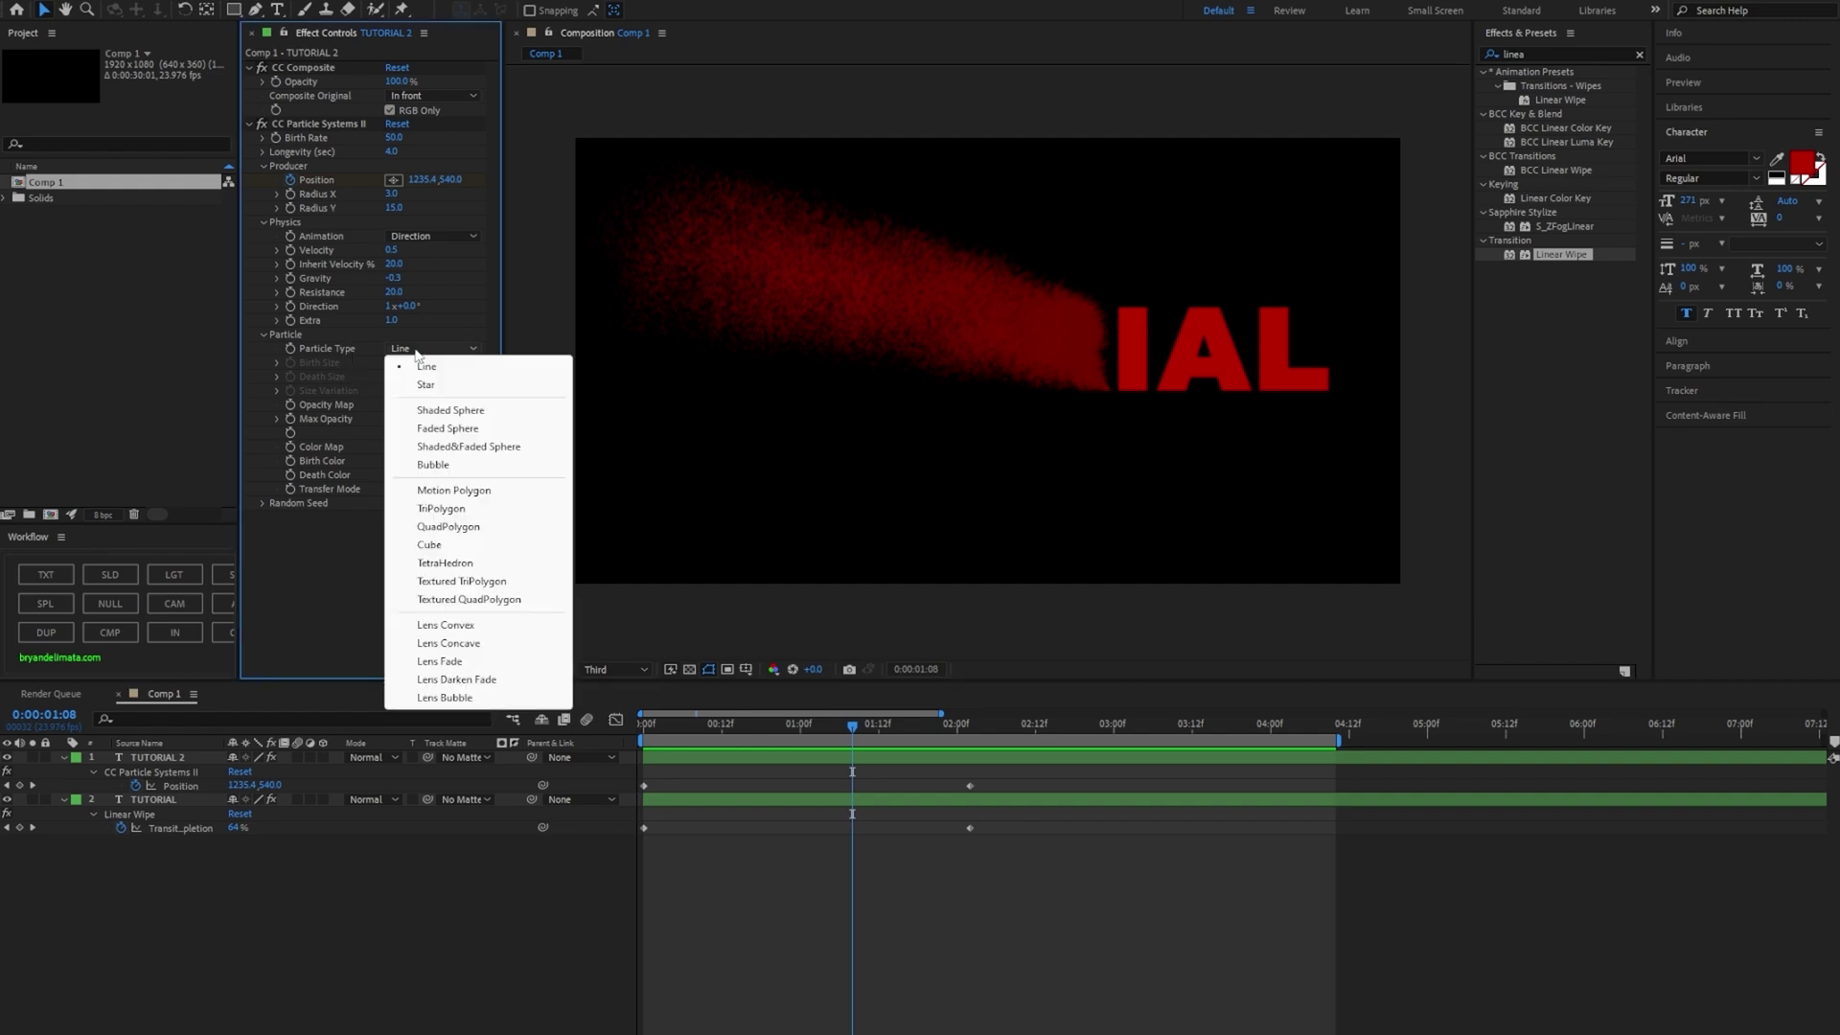
left_click(425, 384)
left_click(444, 351)
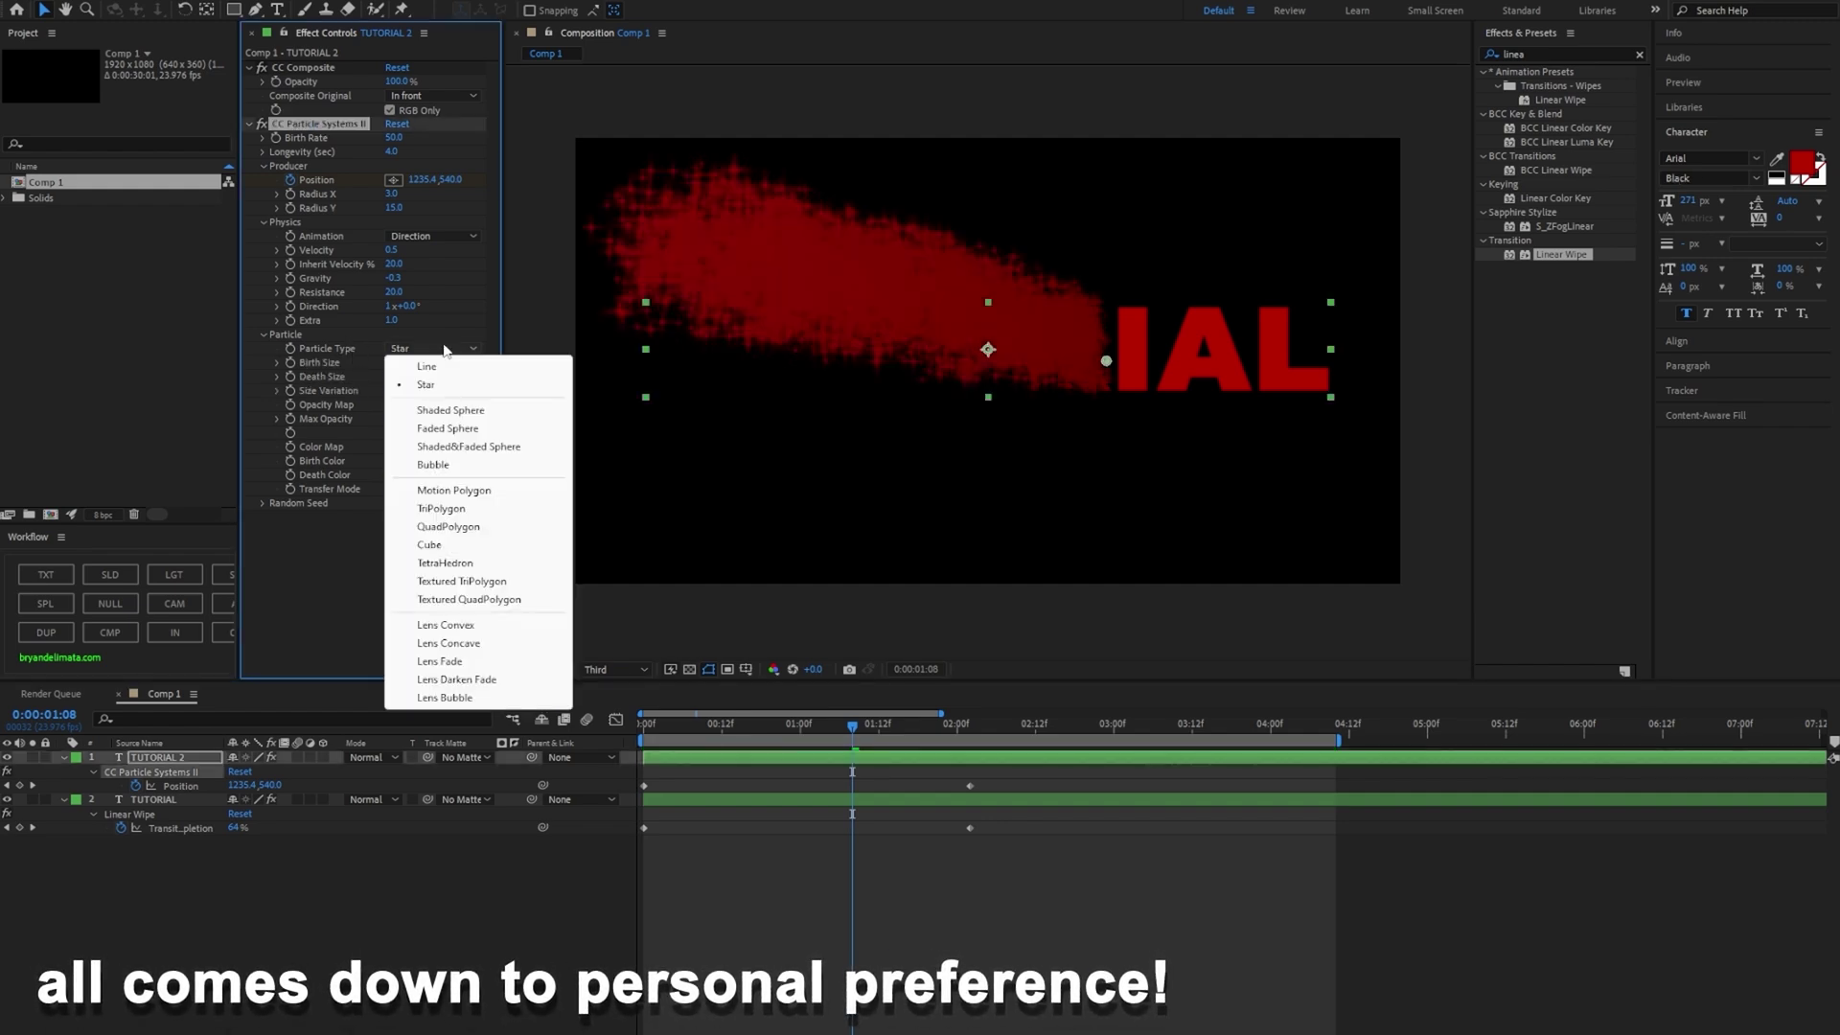
left_click(429, 544)
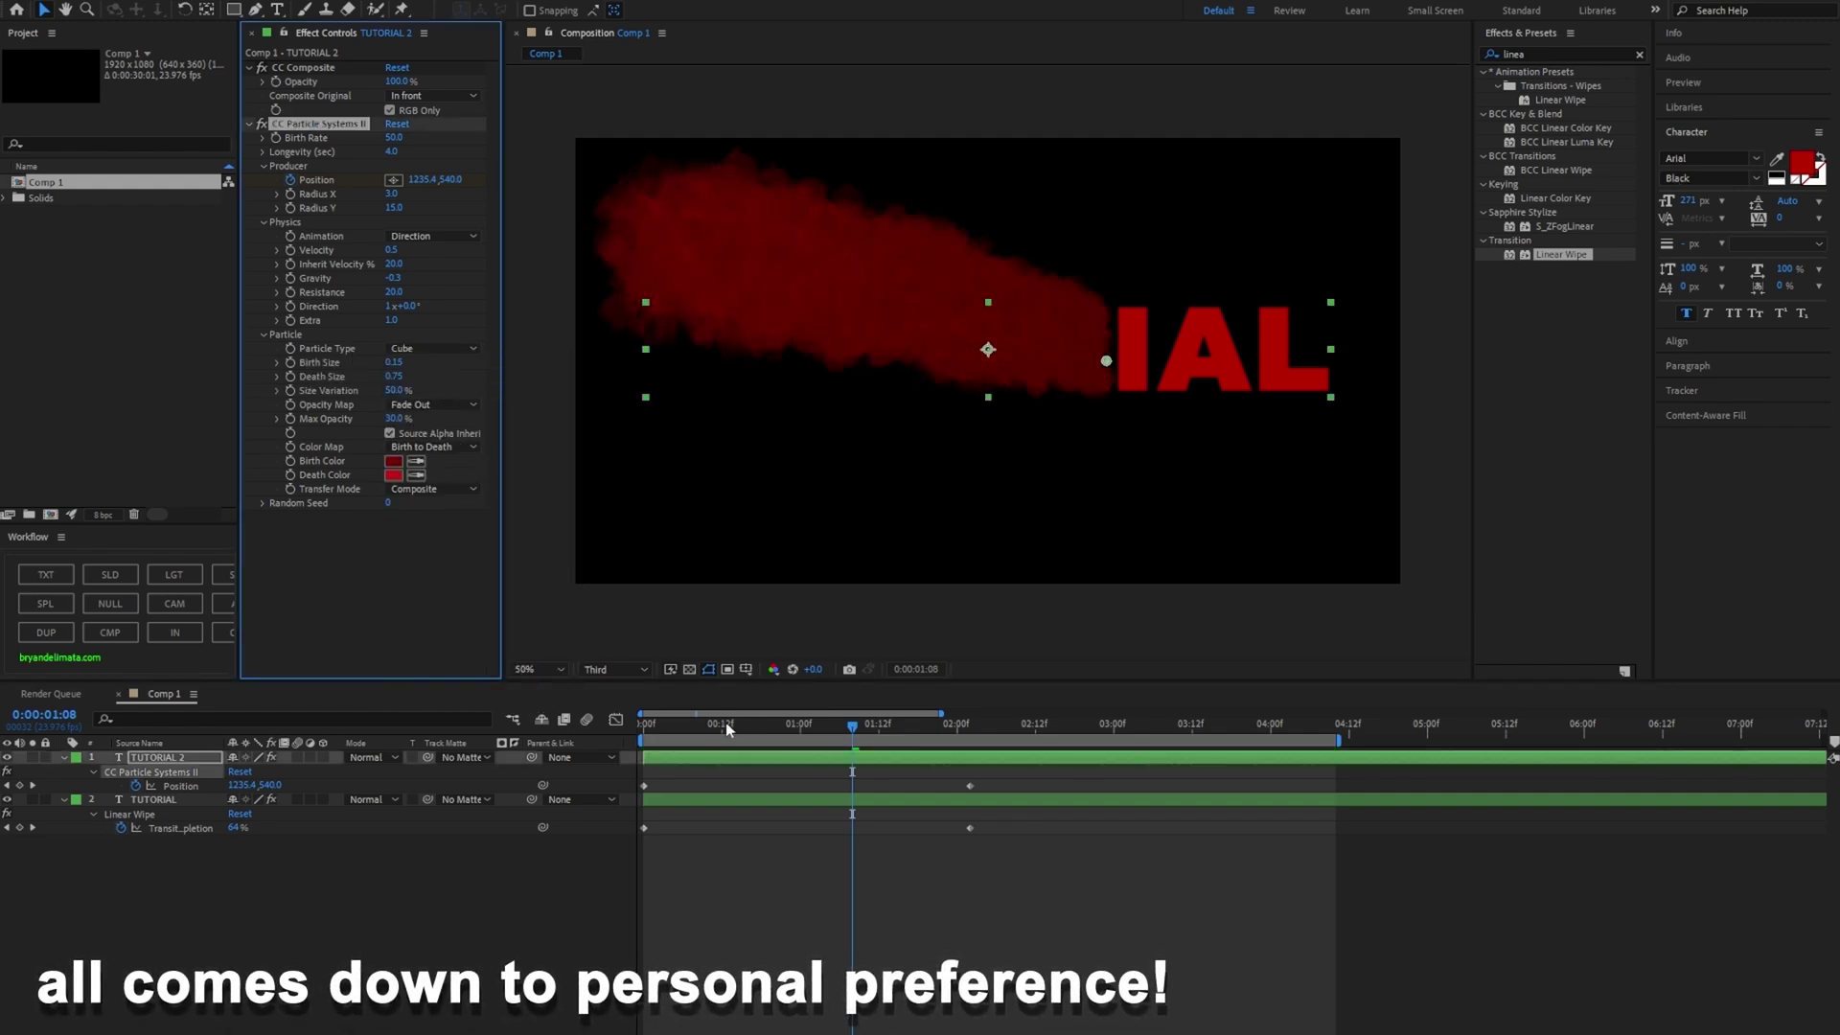
key("Home")
key("space")
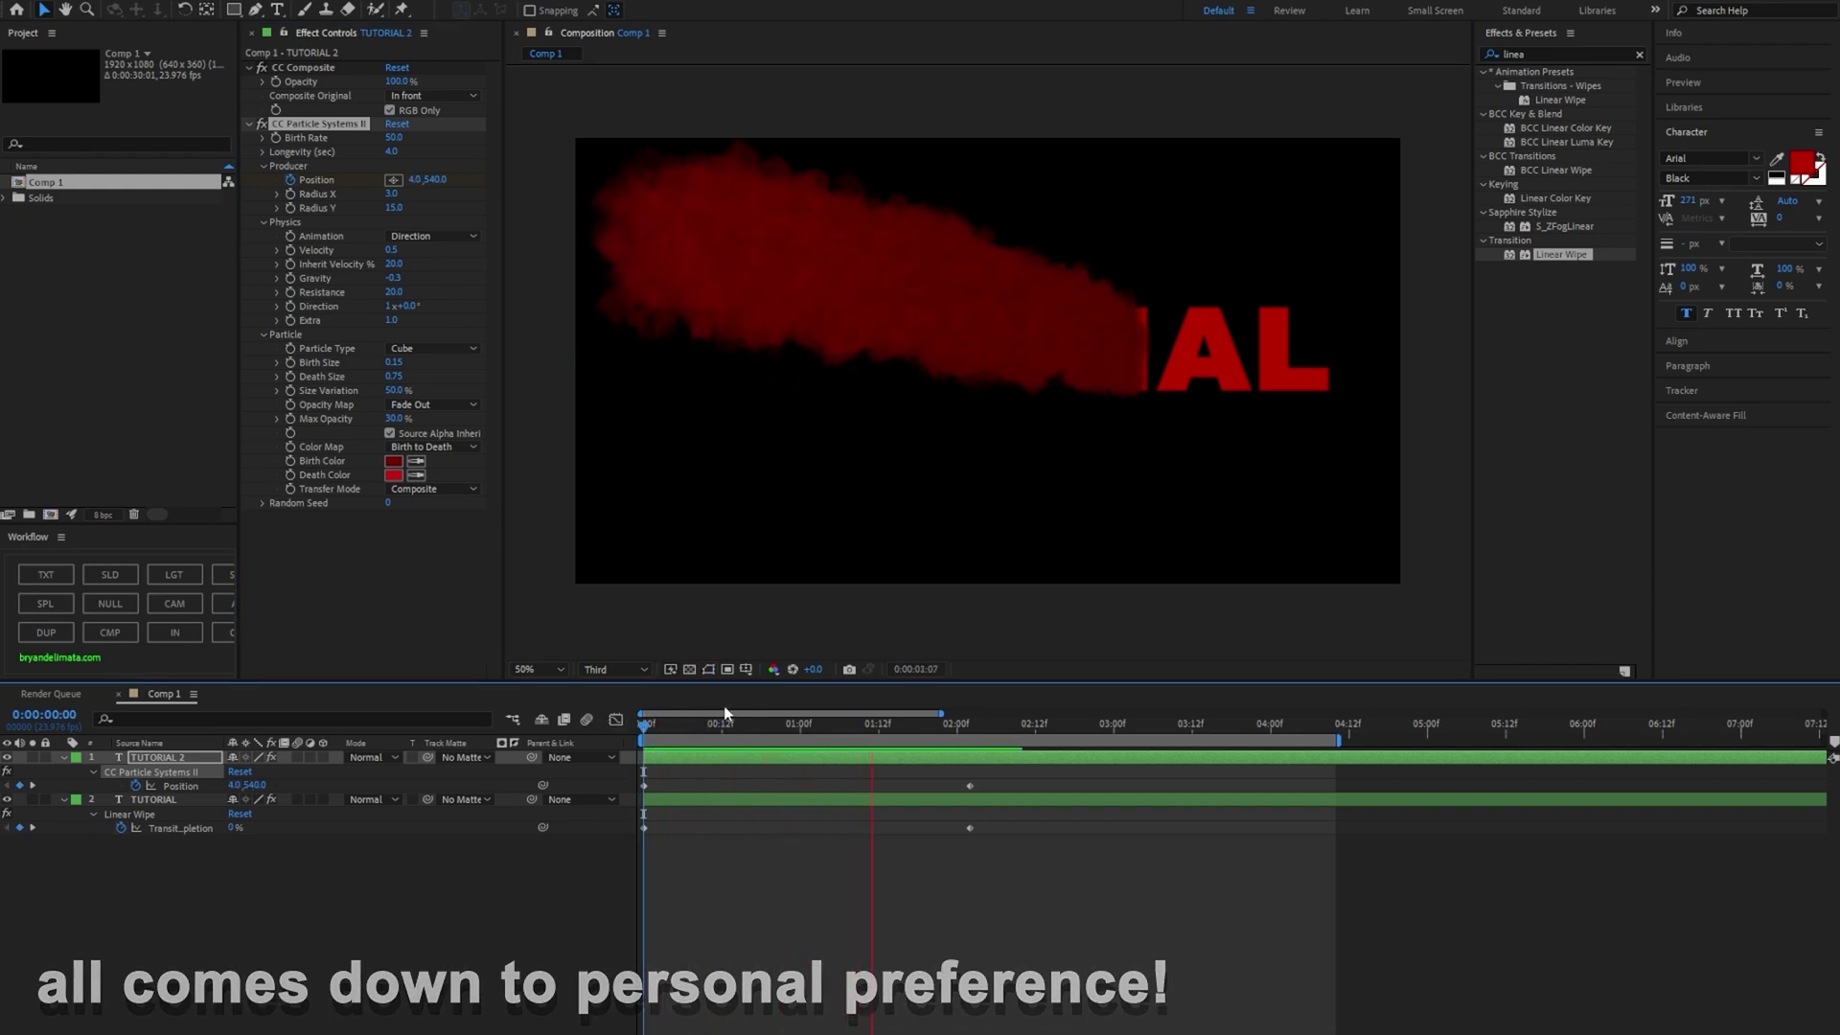
key("space")
Lower Birth Rate to about 5.2 for a sparser, smoke-like red trail and preview the wipe.
left_click_drag(665, 725, 642, 727)
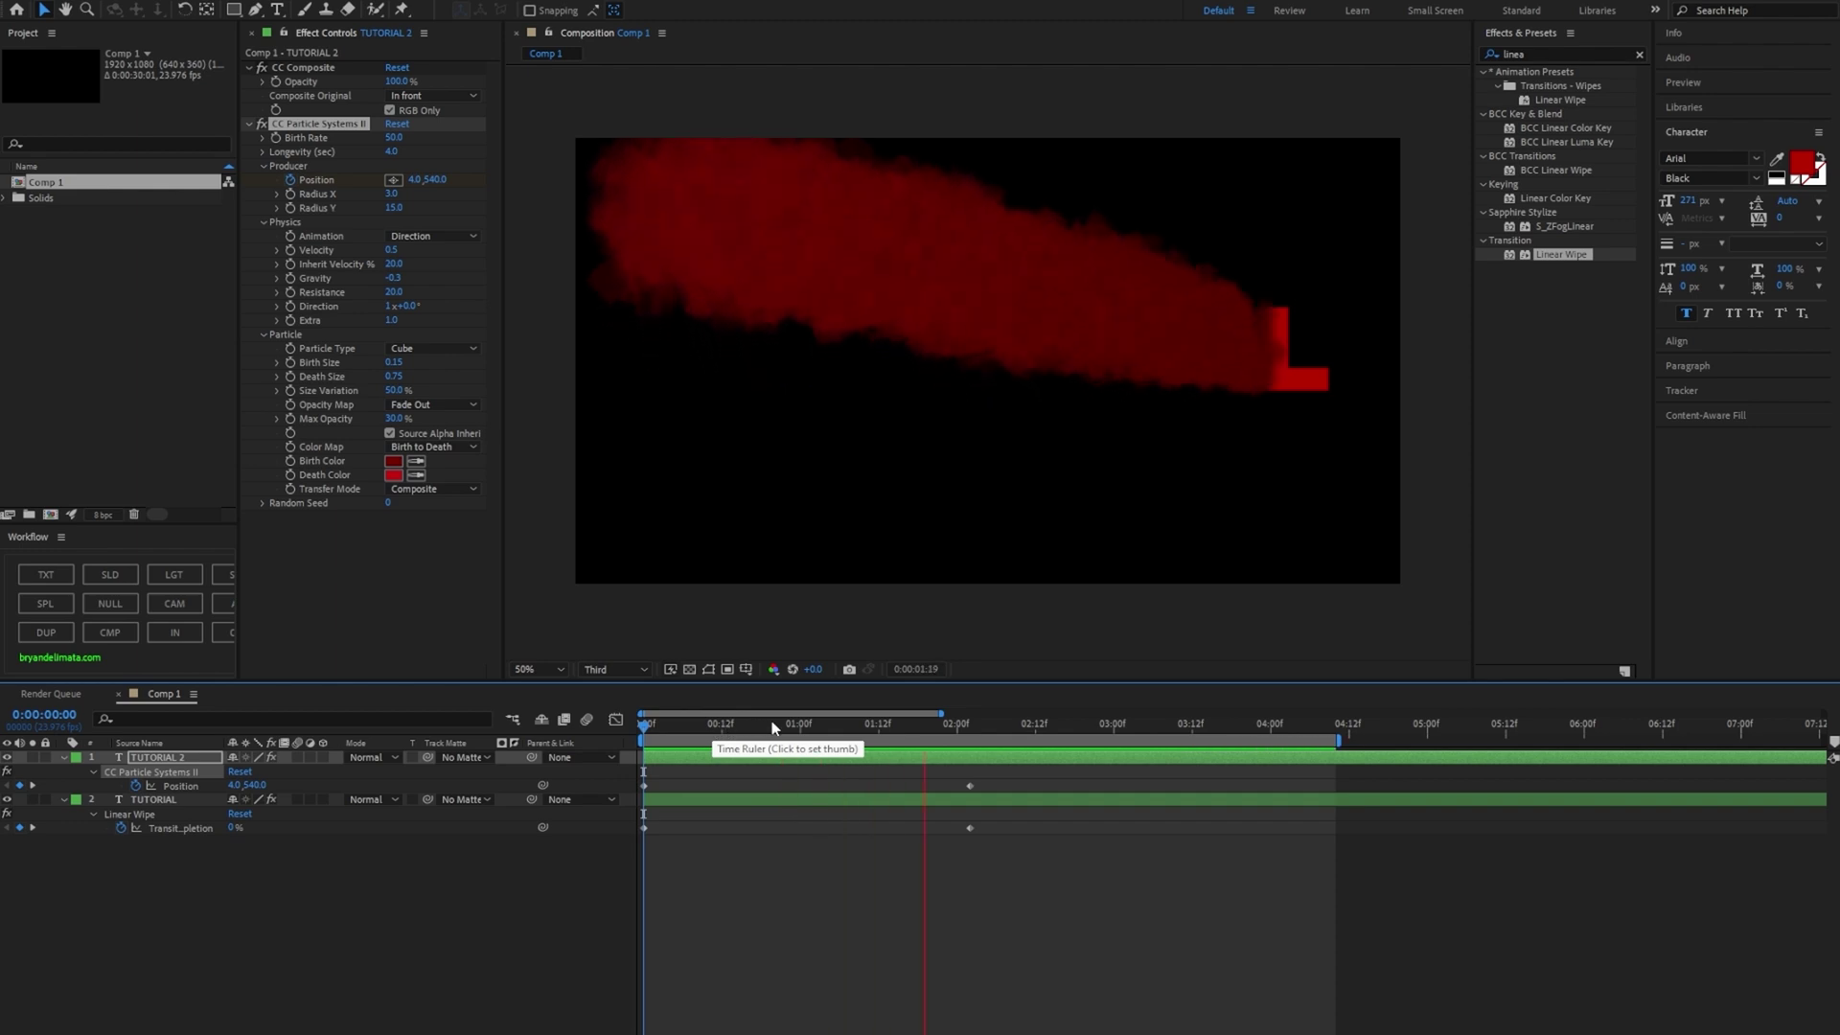
key("space")
left_click(826, 725)
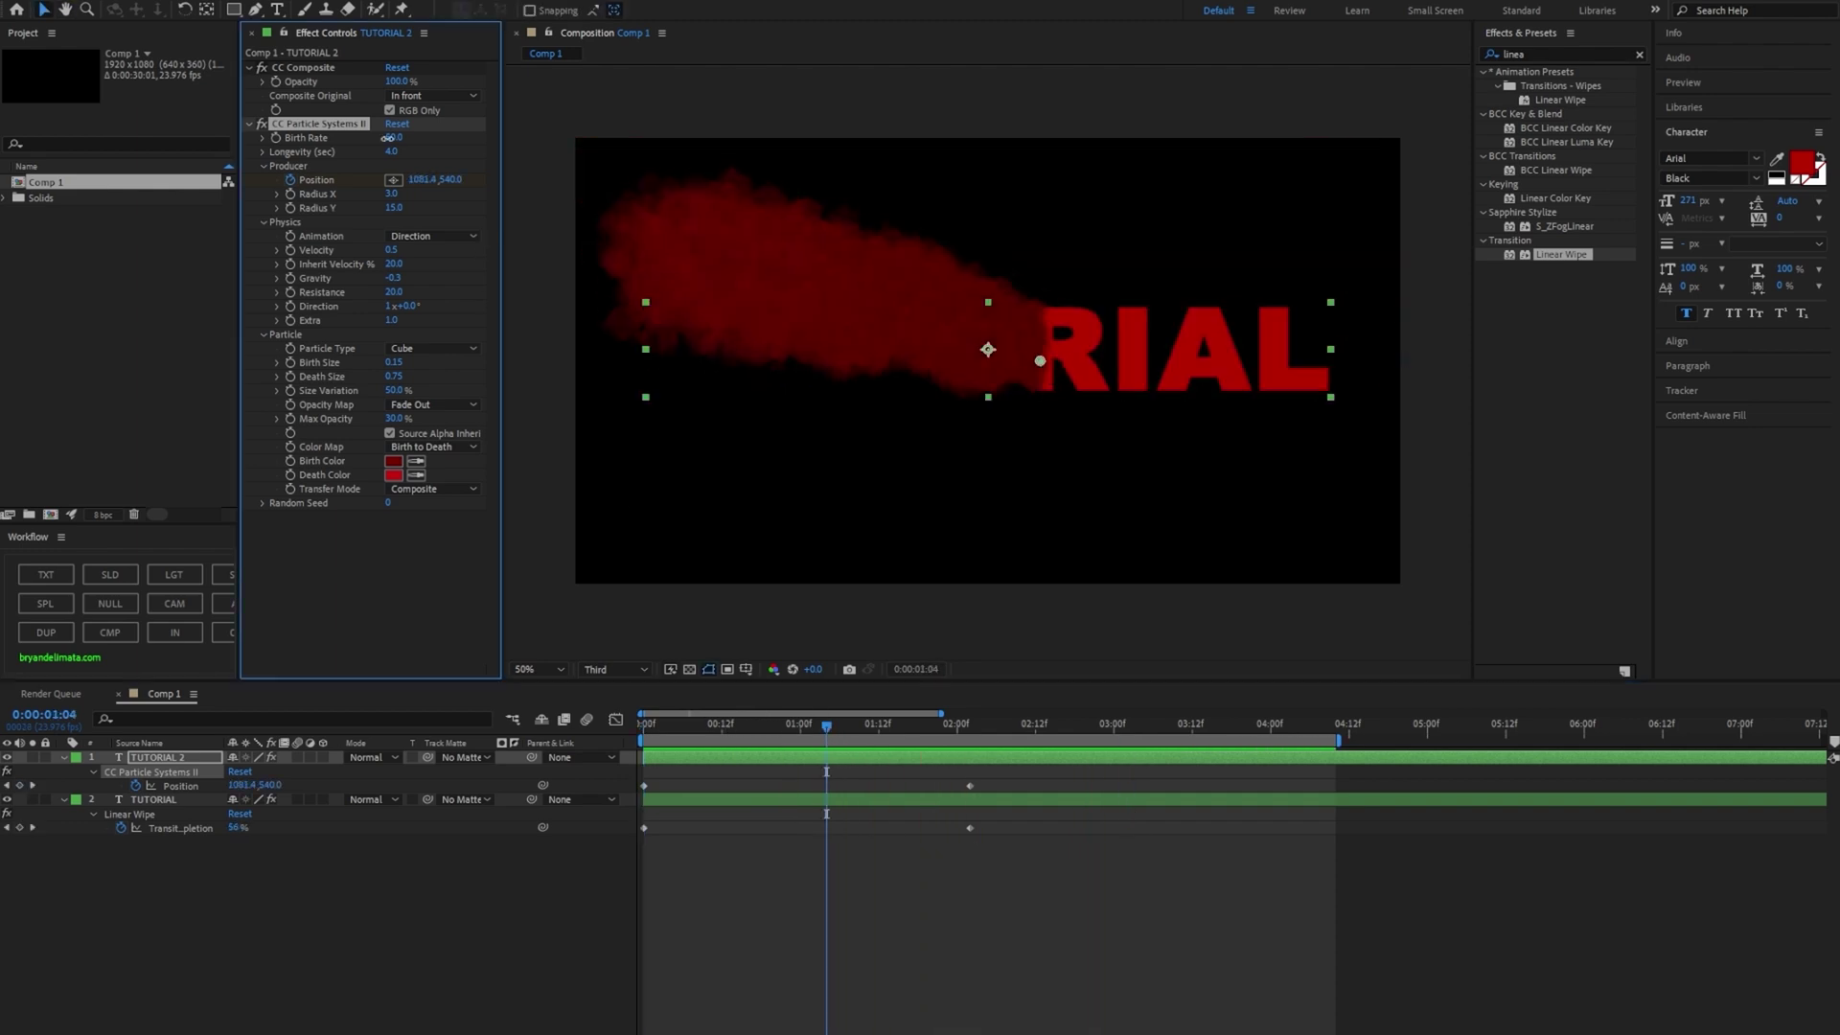
left_click_drag(288, 155, 73, 198)
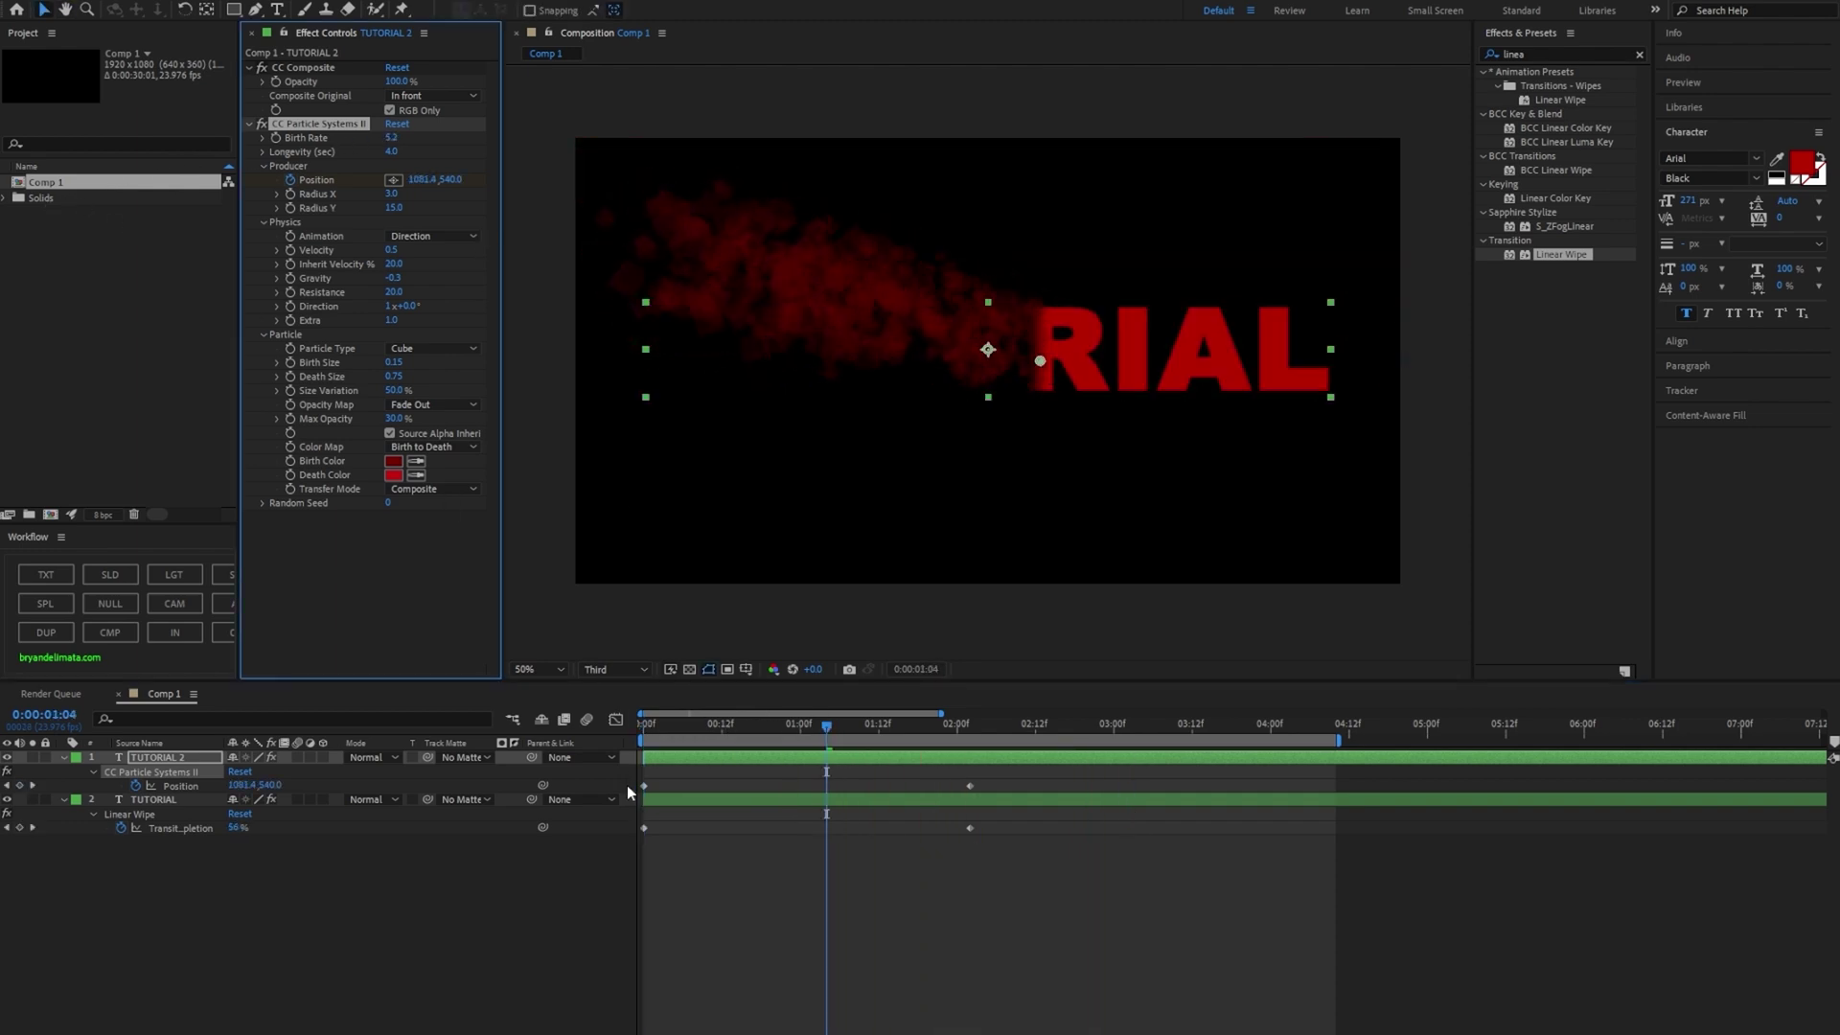
key("space")
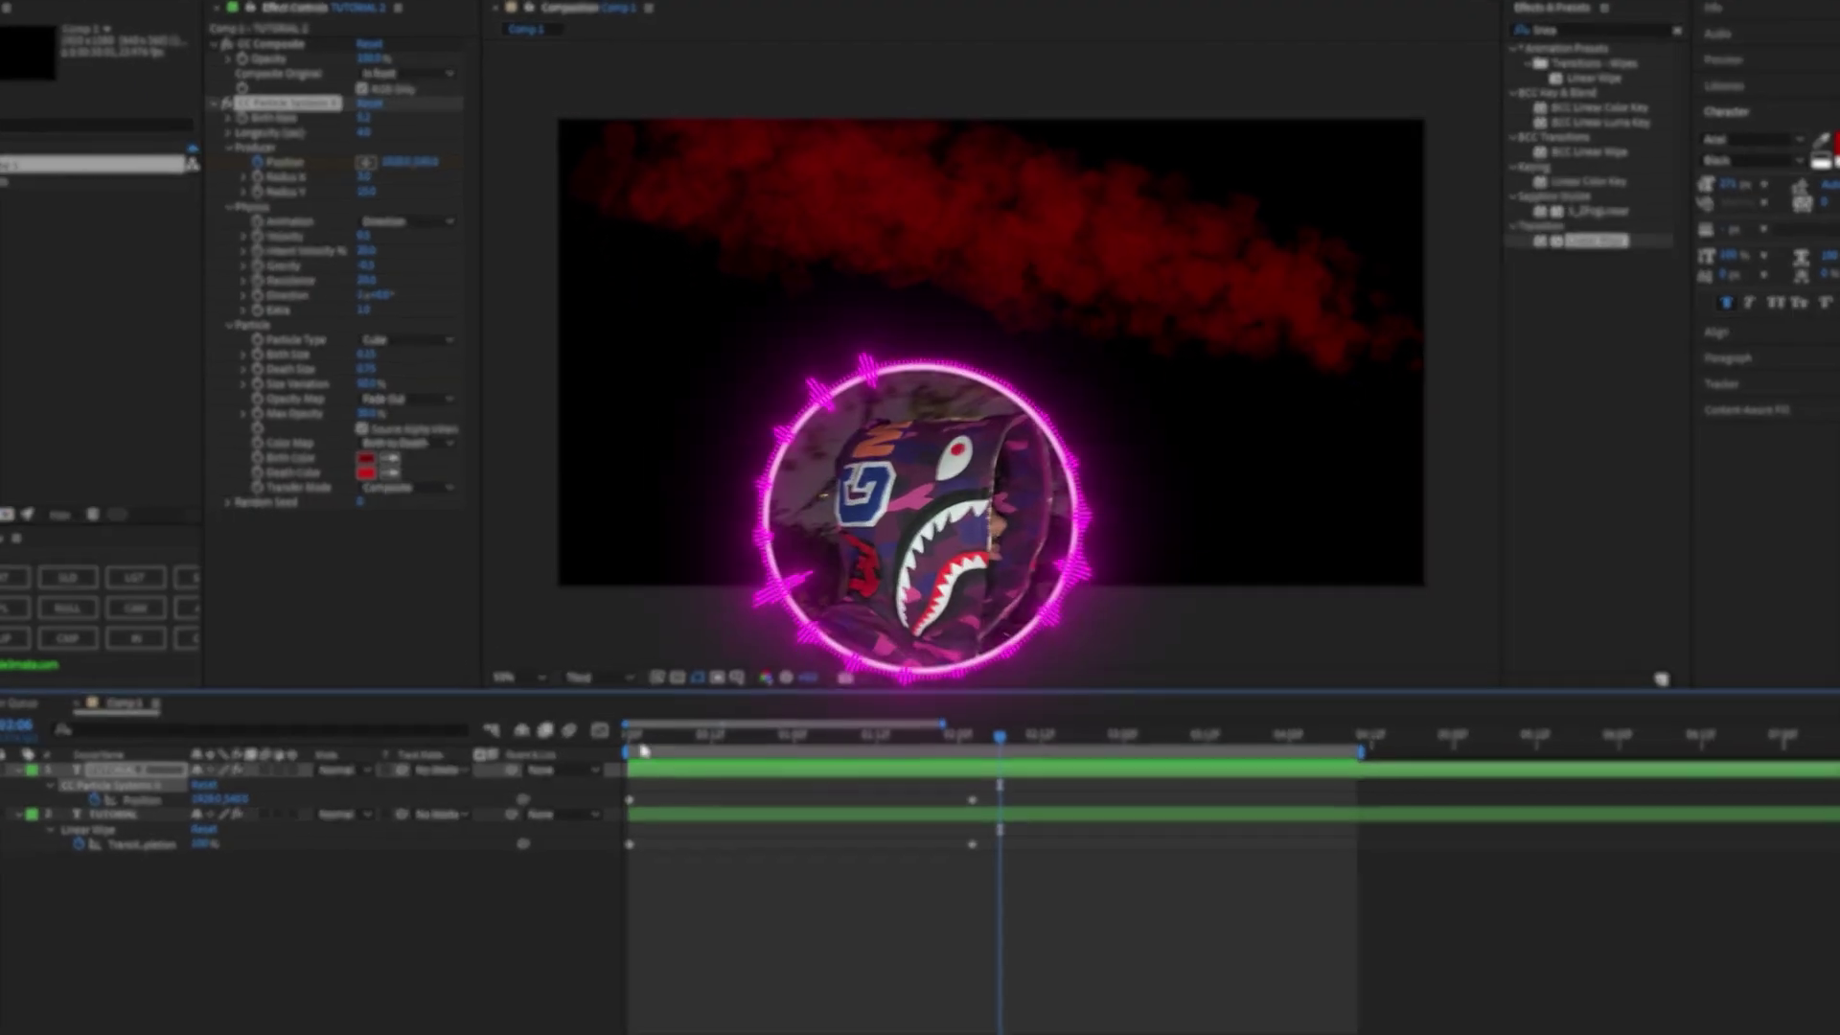